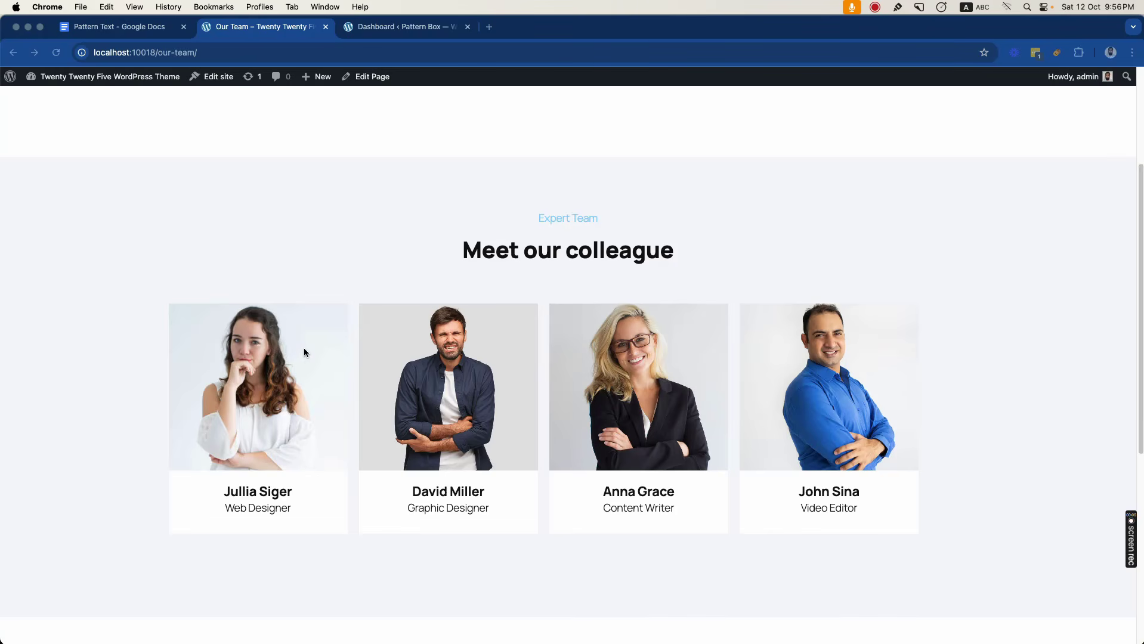
- Check the installed themes and the uploaded team photos in the media library of the Pattern Box site
click(398, 28)
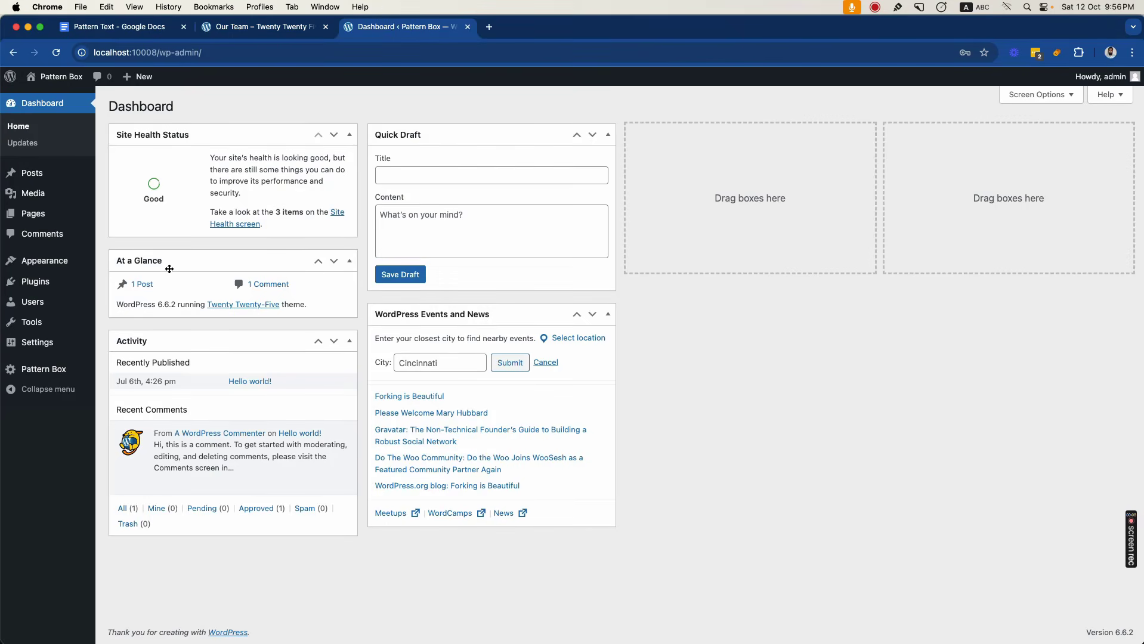
click(110, 267)
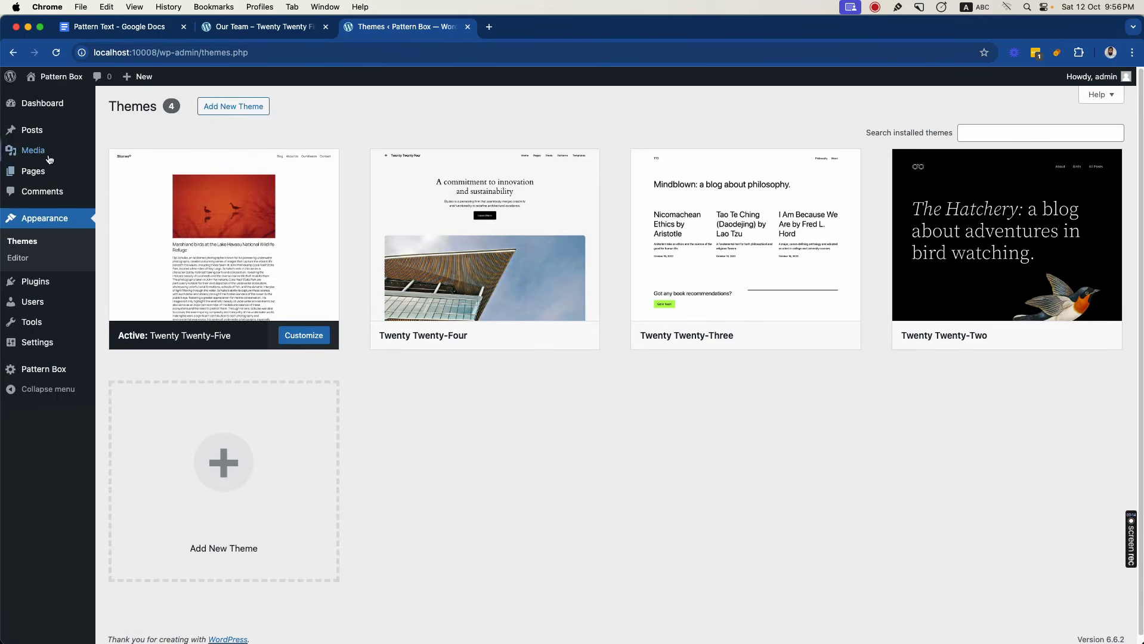
mouse_move(48, 153)
click(118, 152)
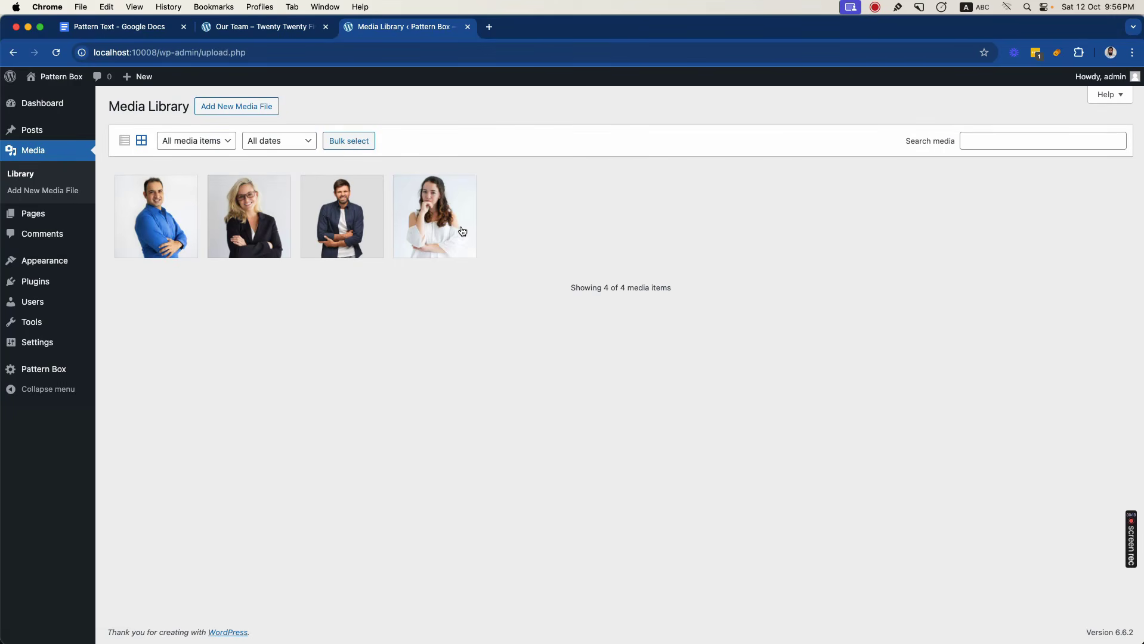
double_click(586, 288)
- Create a new page titled "Team Section" and publish it
mouse_move(141, 77)
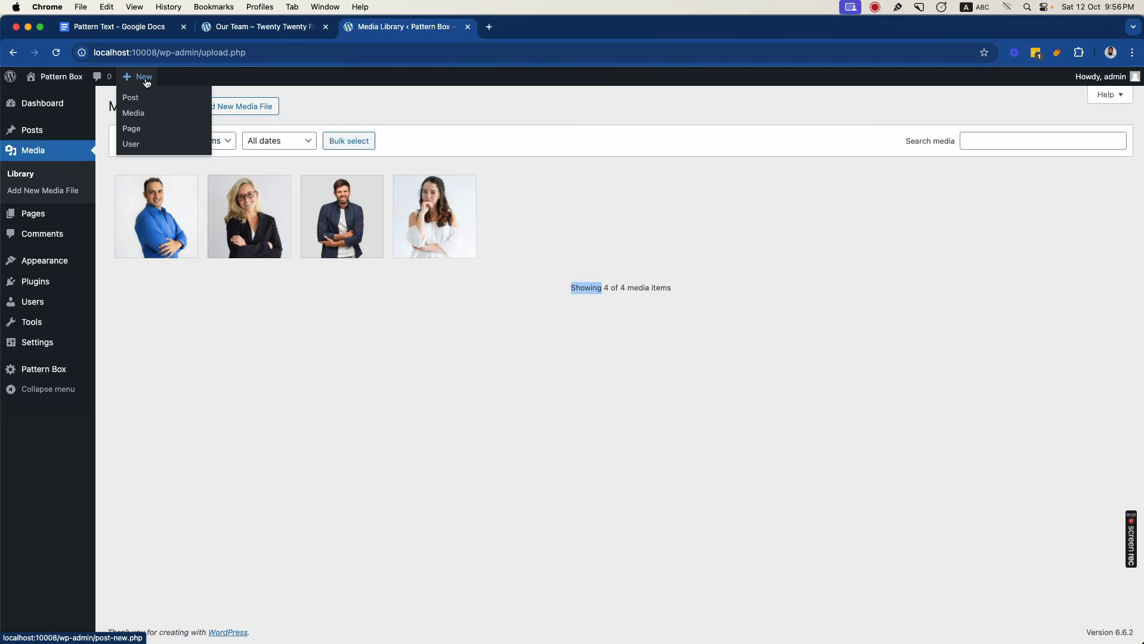
click(134, 128)
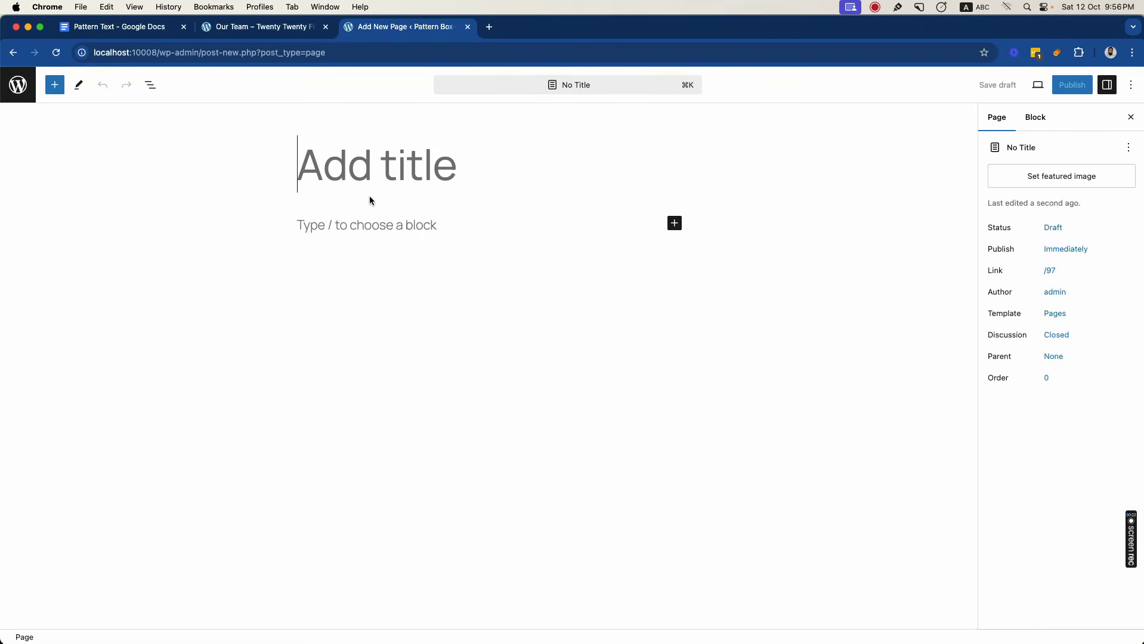
text(Team)
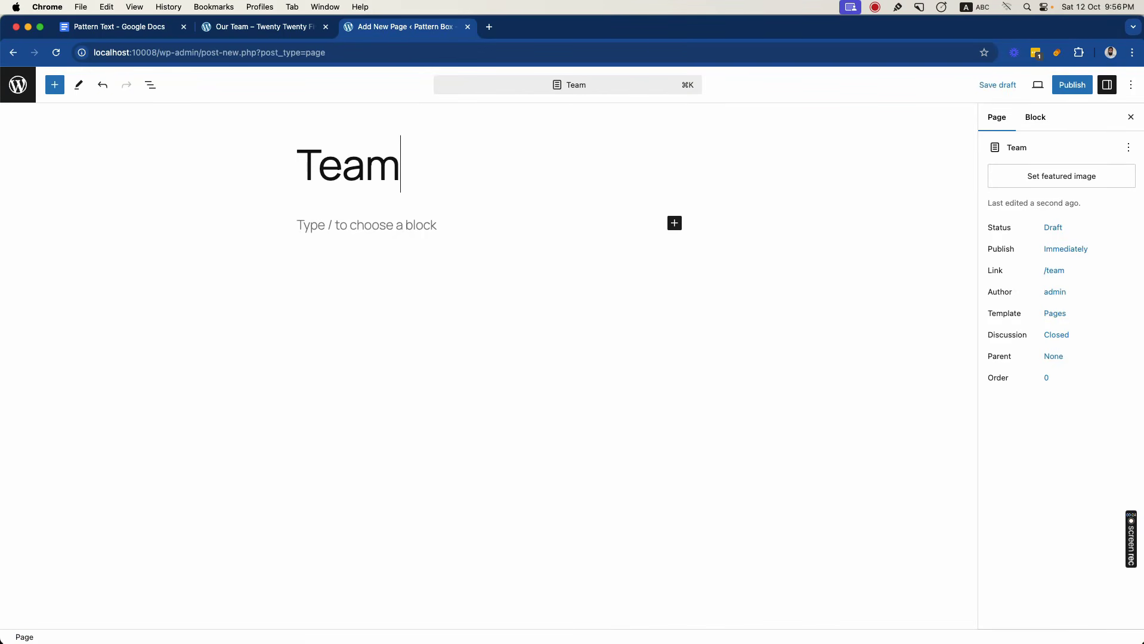
text( Section)
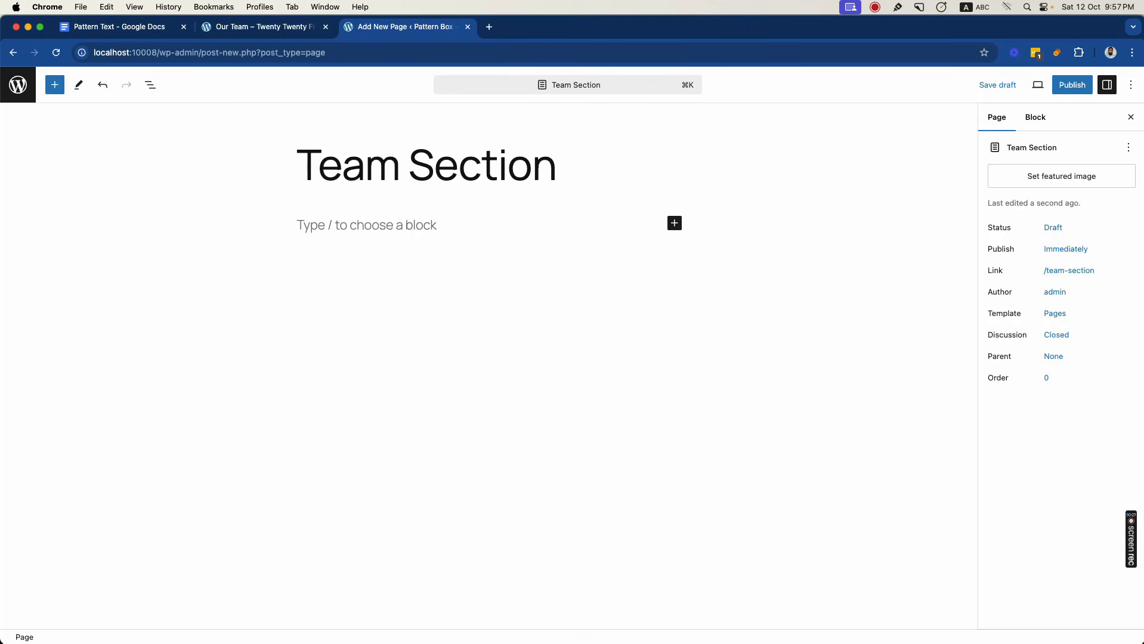
click(1071, 86)
click(1038, 86)
- Add a Group block below the page title and align it to full width
key(super+alt+Left)
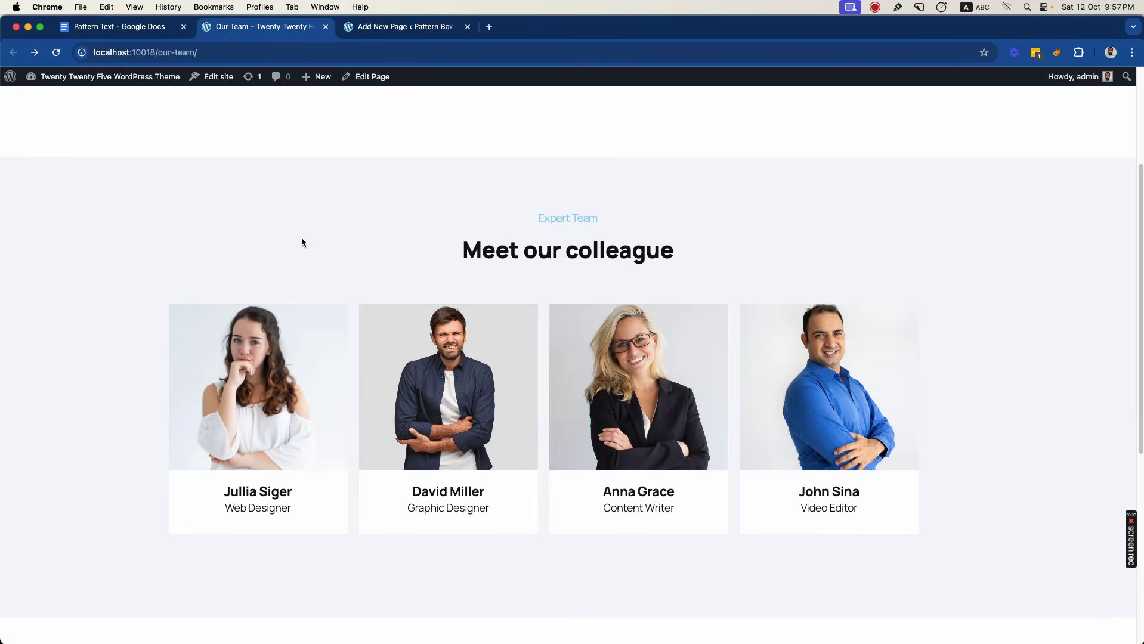
click(381, 28)
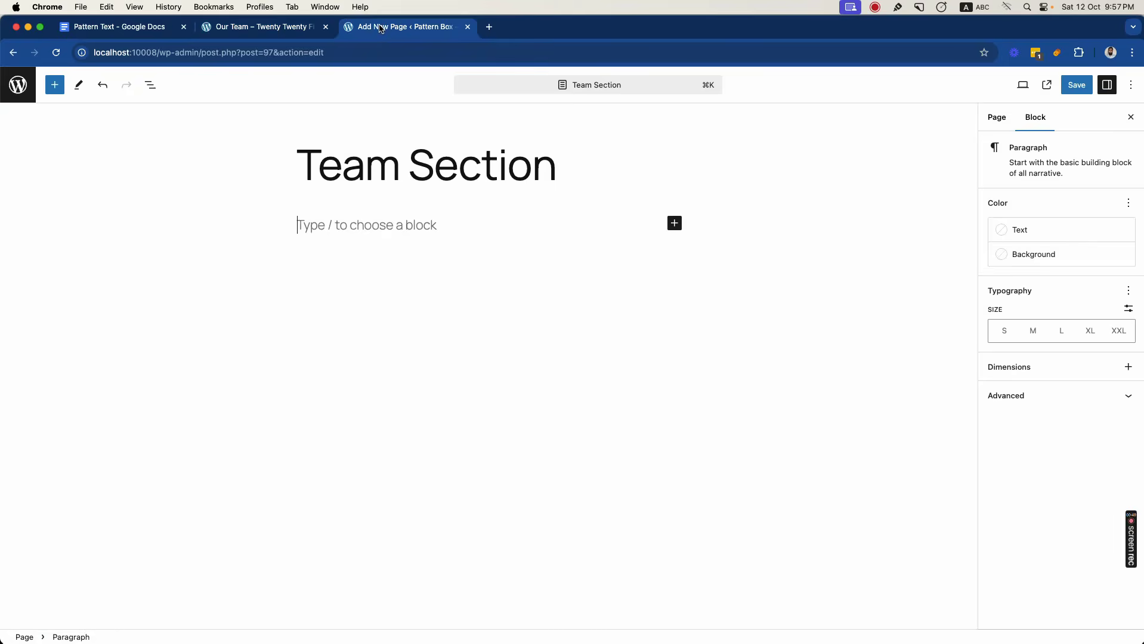
text(/gro)
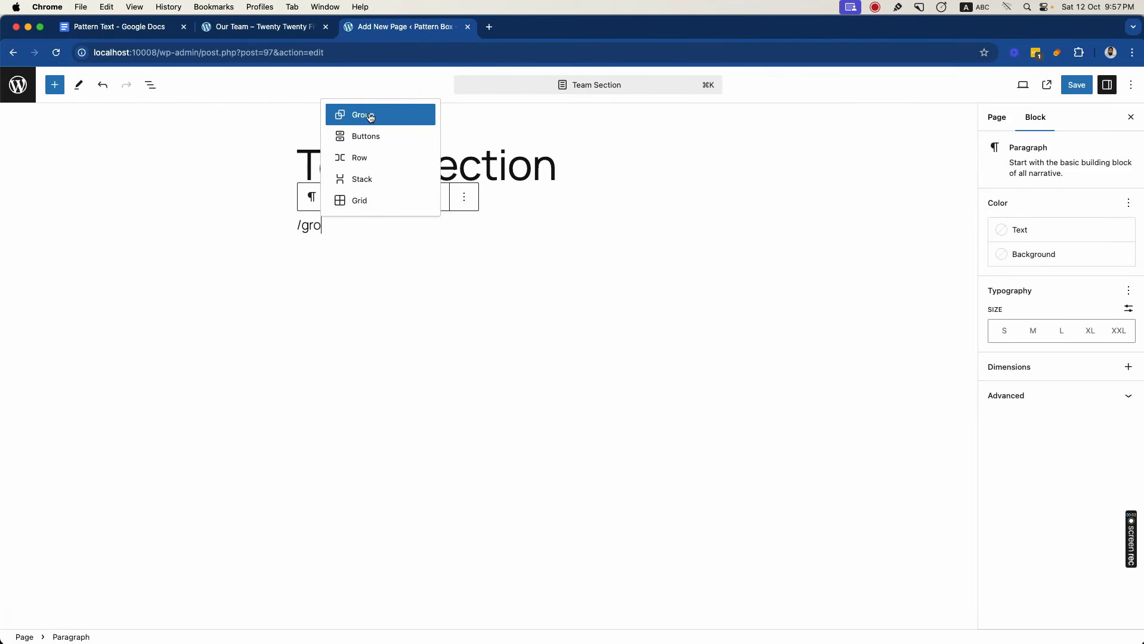
click(371, 117)
click(325, 261)
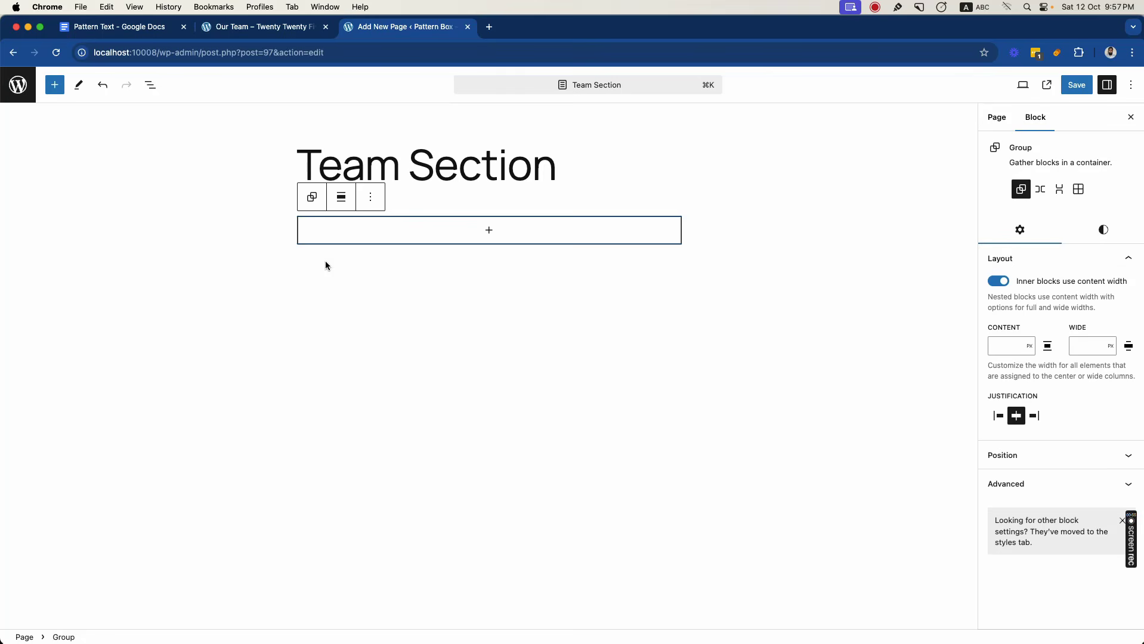
click(346, 198)
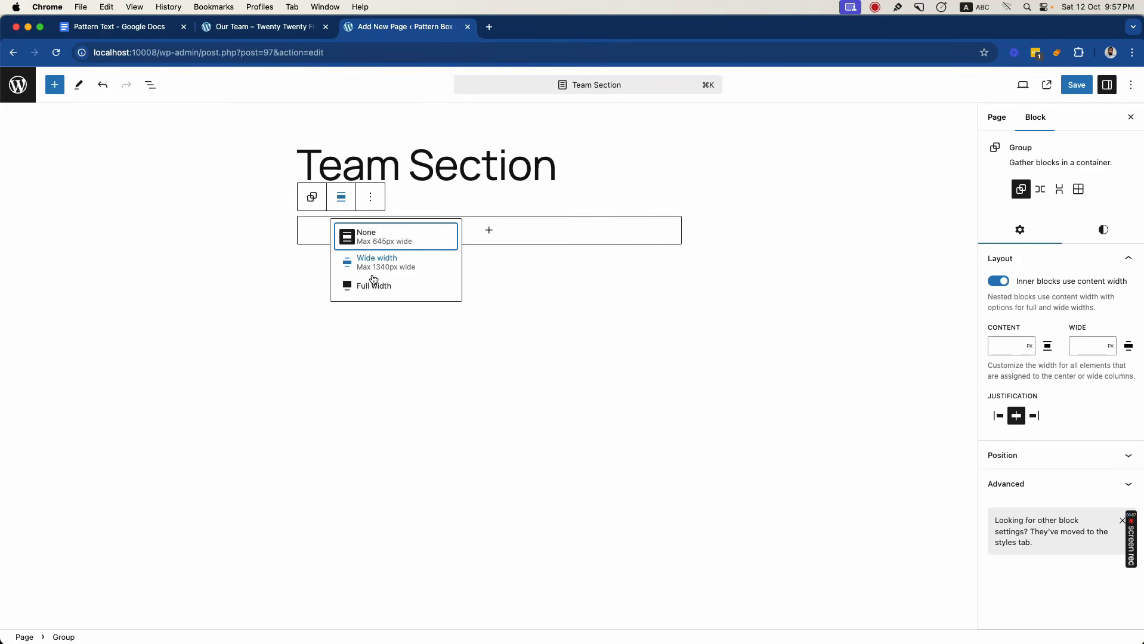
click(372, 282)
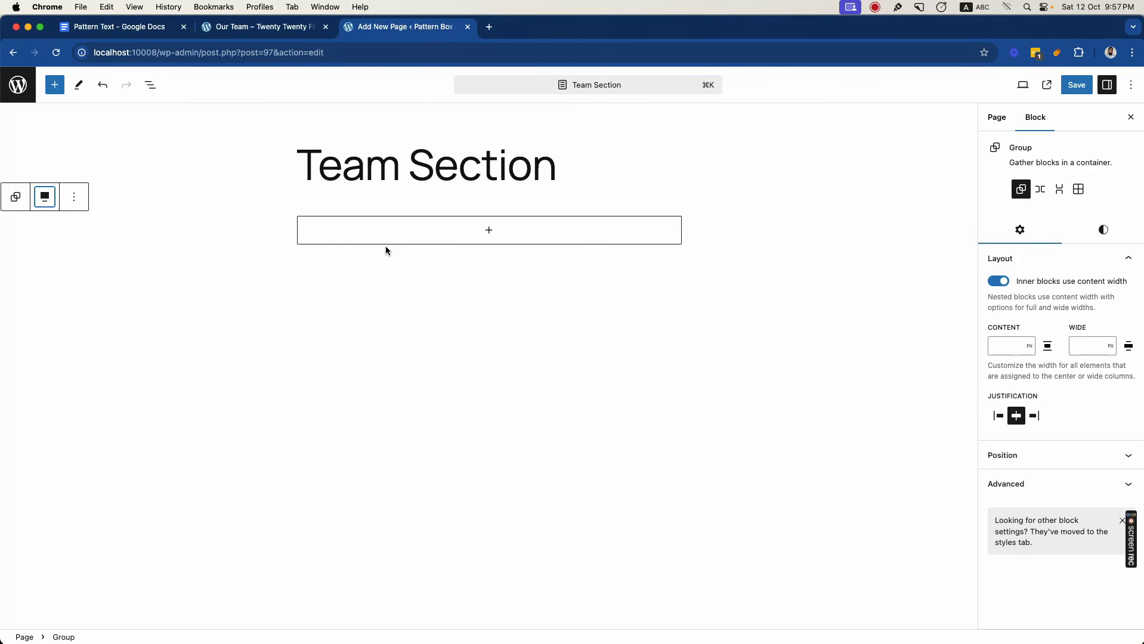
- Set the group's background to the custom colour #F4F7FA
click(1103, 233)
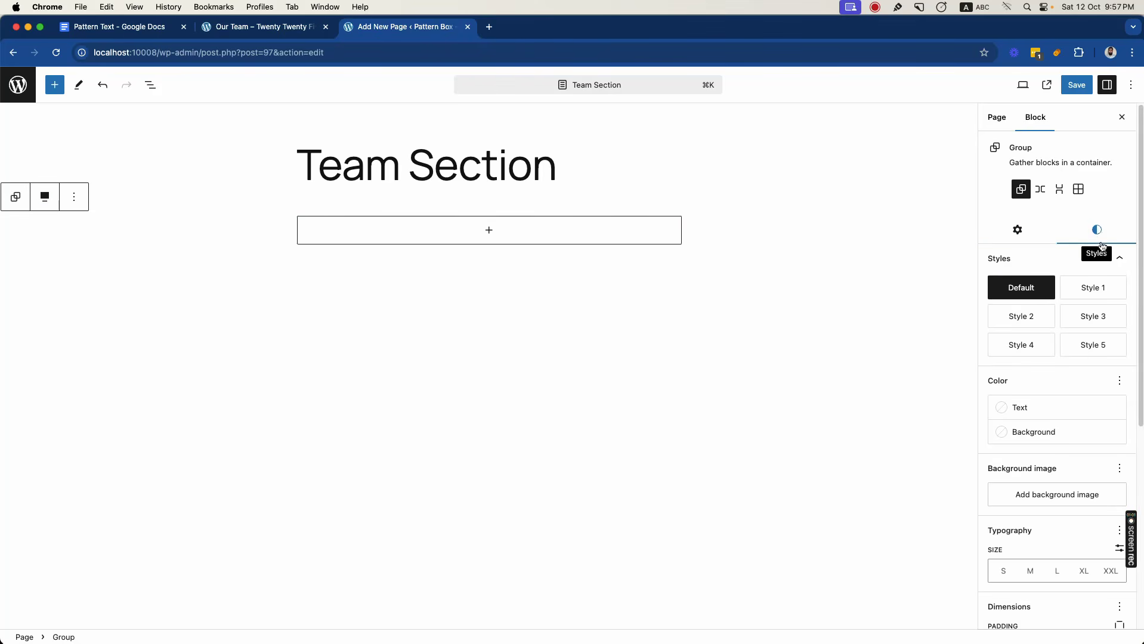
click(1041, 432)
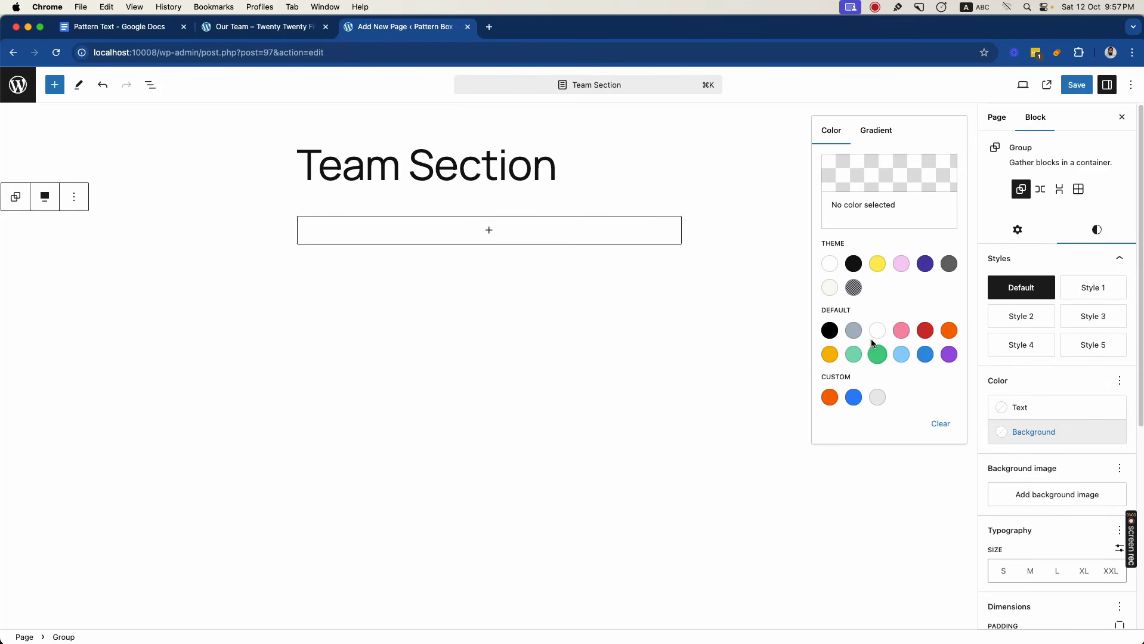
click(855, 180)
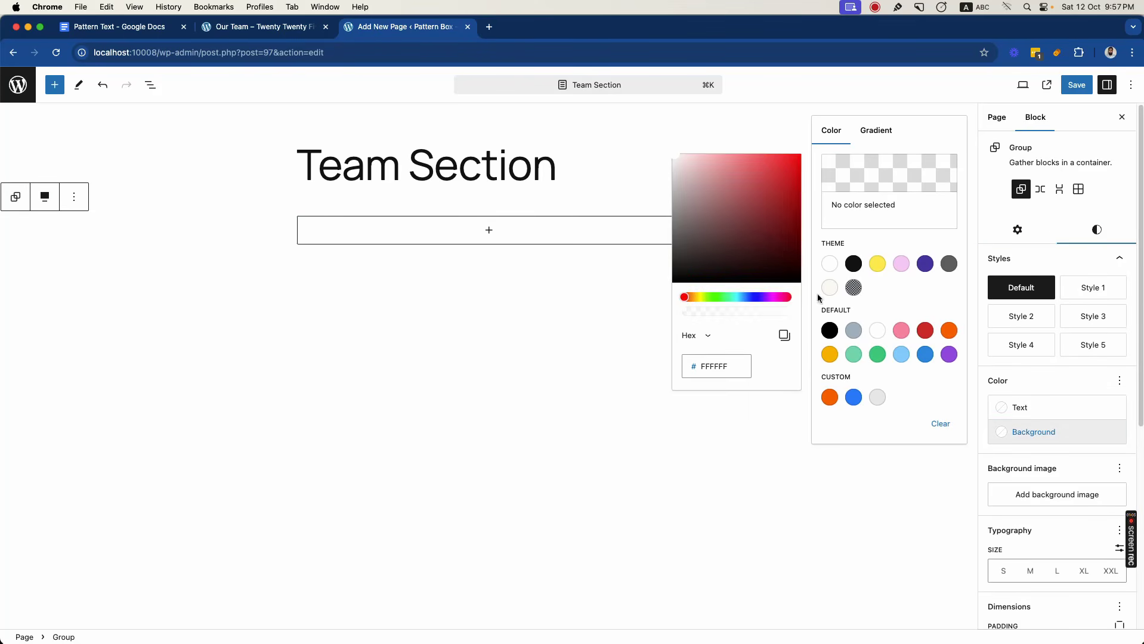
double_click(728, 364)
text(F4F7FA)
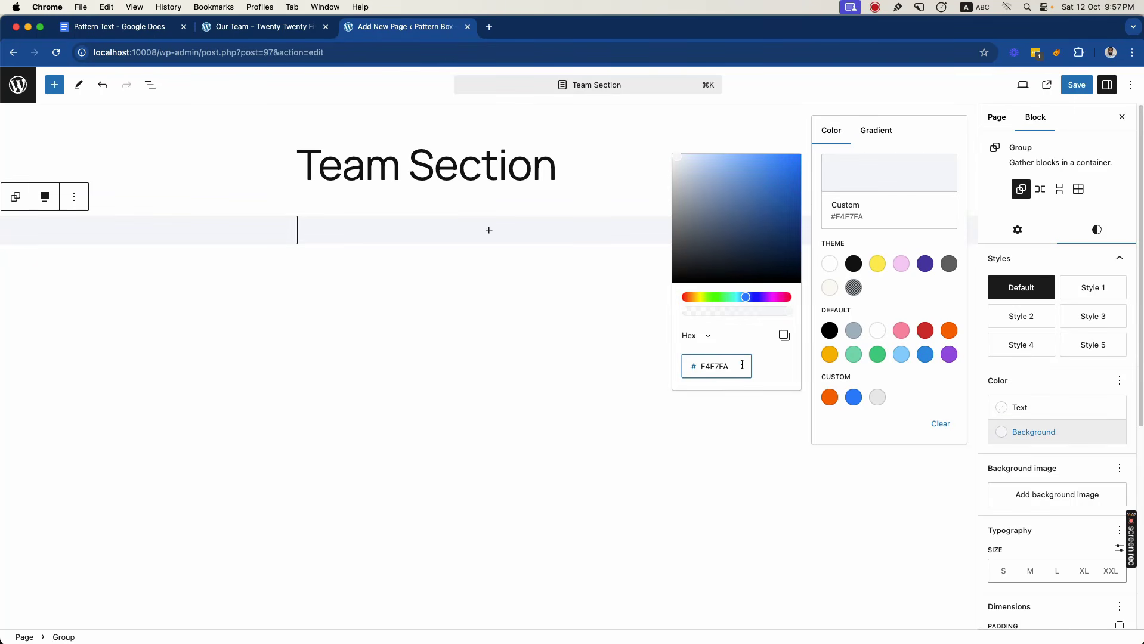
- Set both the vertical padding and the vertical margin of the group to Large
scroll(1103, 382, down, 5)
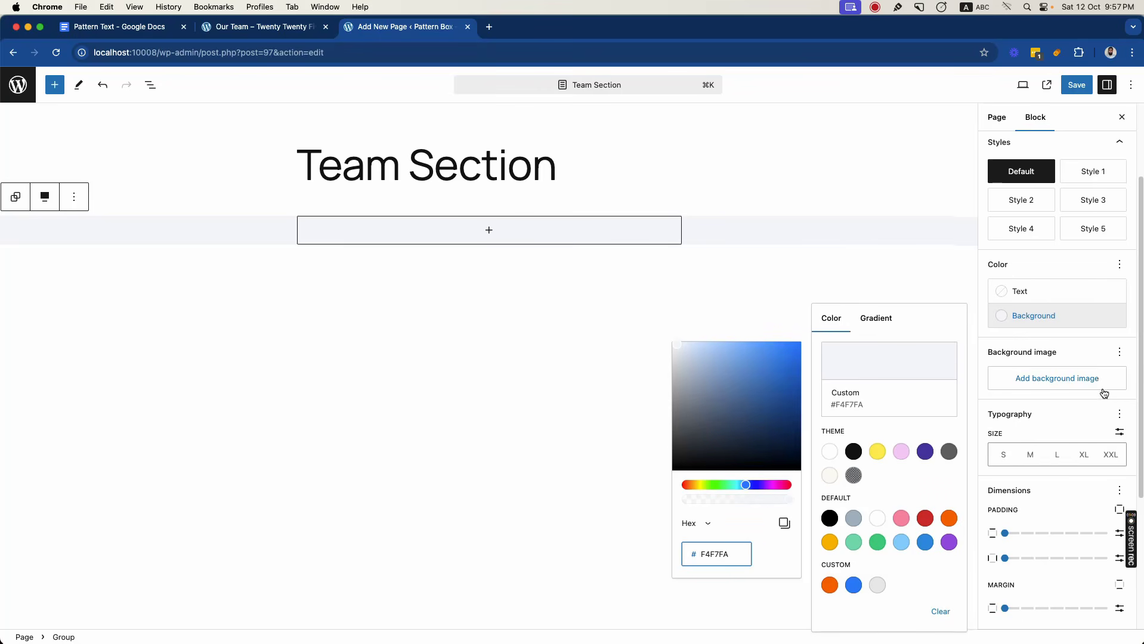
scroll(1061, 432, down, 1)
drag(1008, 467, 1079, 465)
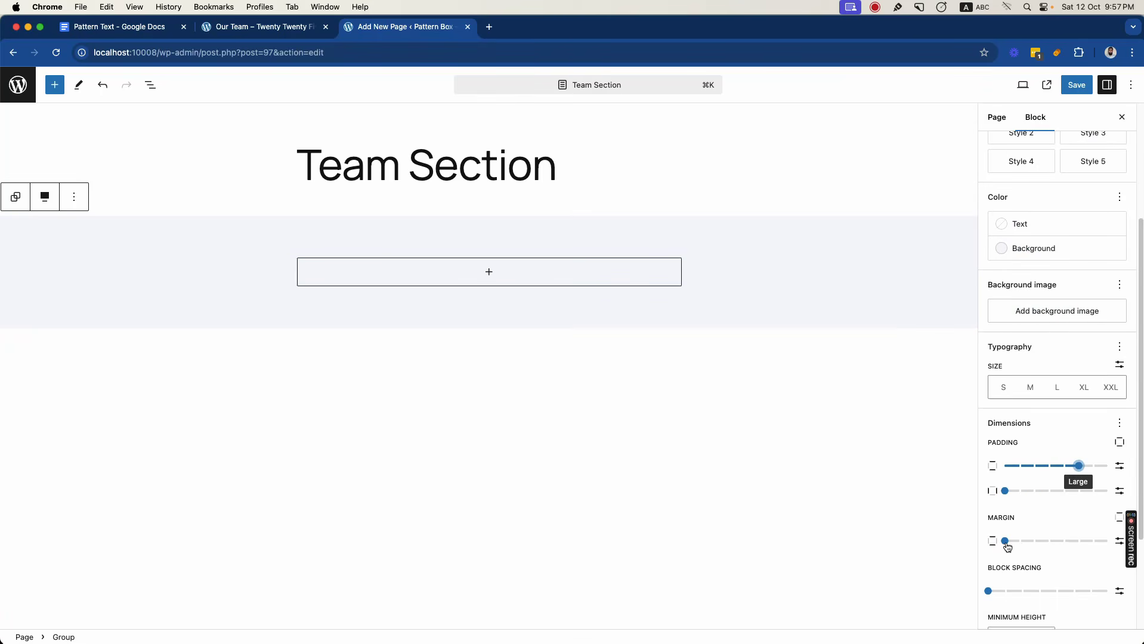
drag(1005, 540, 1081, 548)
scroll(1050, 537, down, 2)
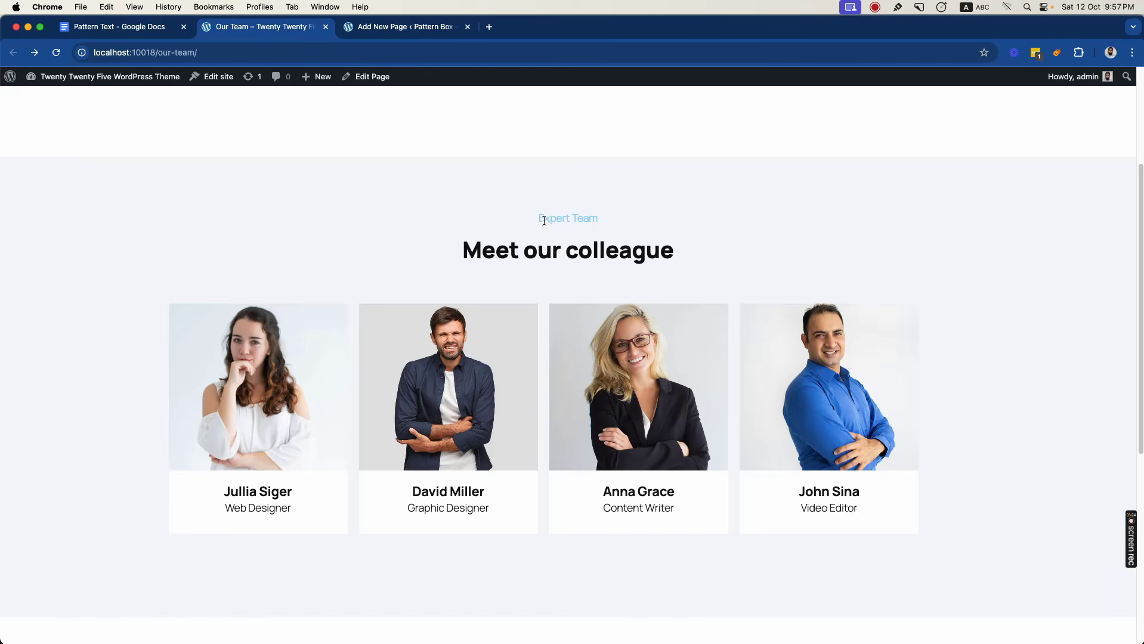
- Copy the text "Expert Team" from the reference team page into a new paragraph inside the group
drag(540, 219, 611, 229)
key(super+c)
click(412, 27)
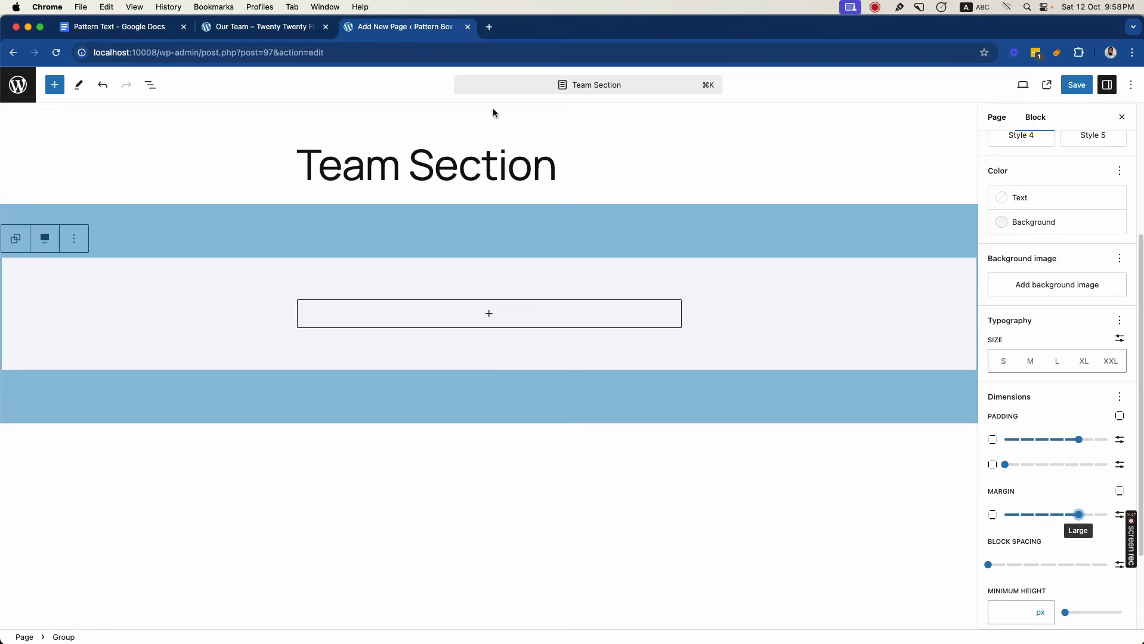
click(492, 314)
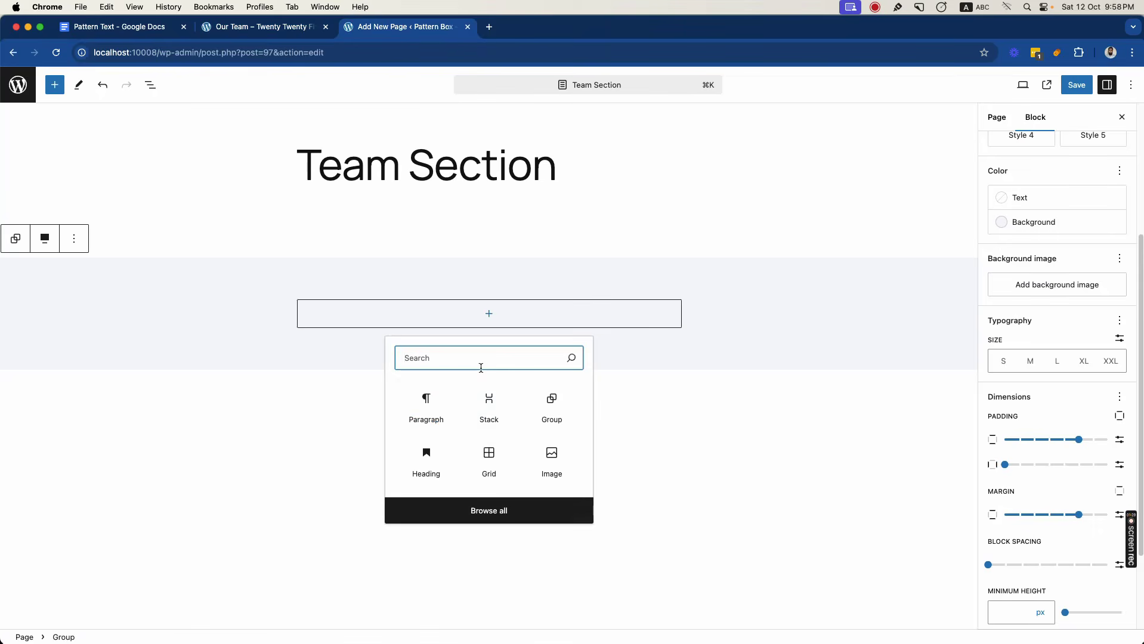
click(435, 404)
key(super+v)
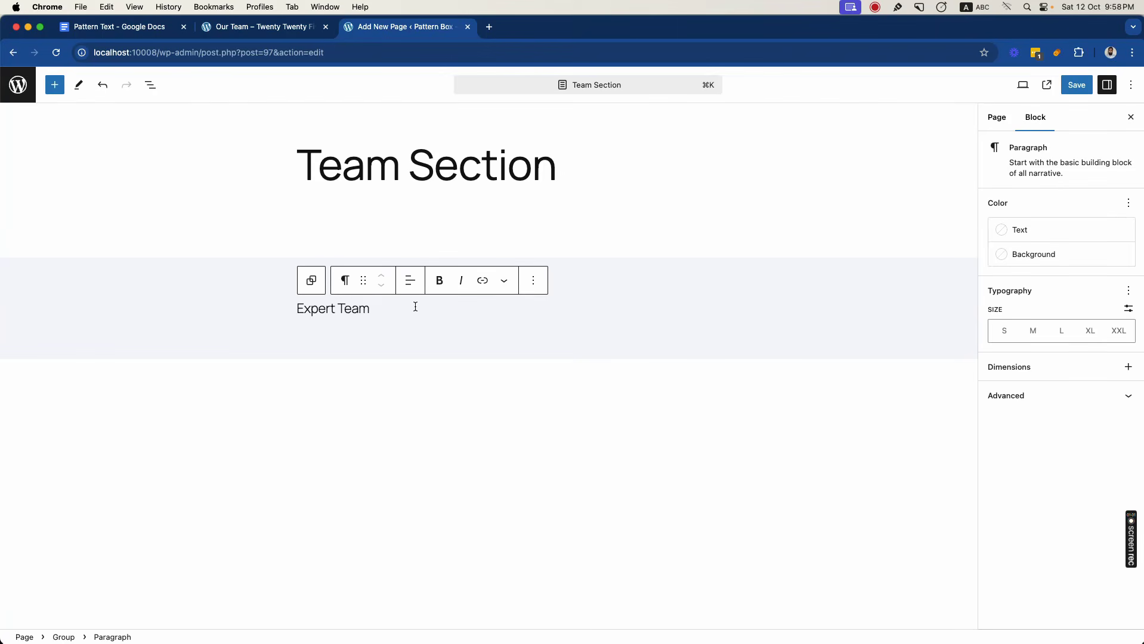
- Centre the "Expert Team" paragraph, colour its text Pale cyan blue and set its size to Medium
key(super+a)
click(410, 281)
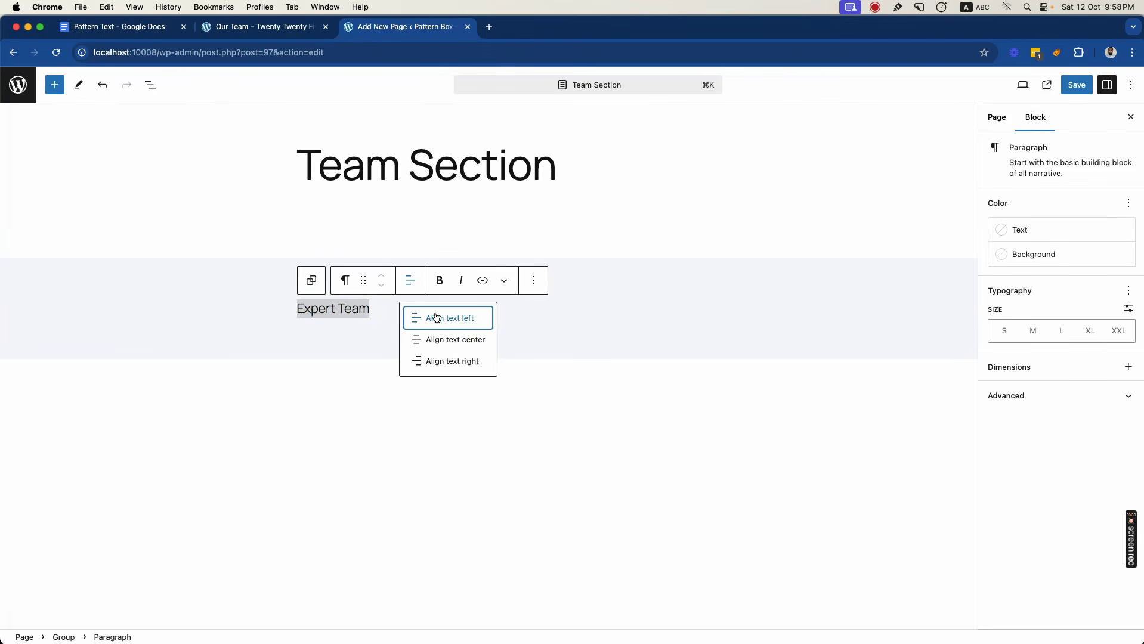
click(439, 337)
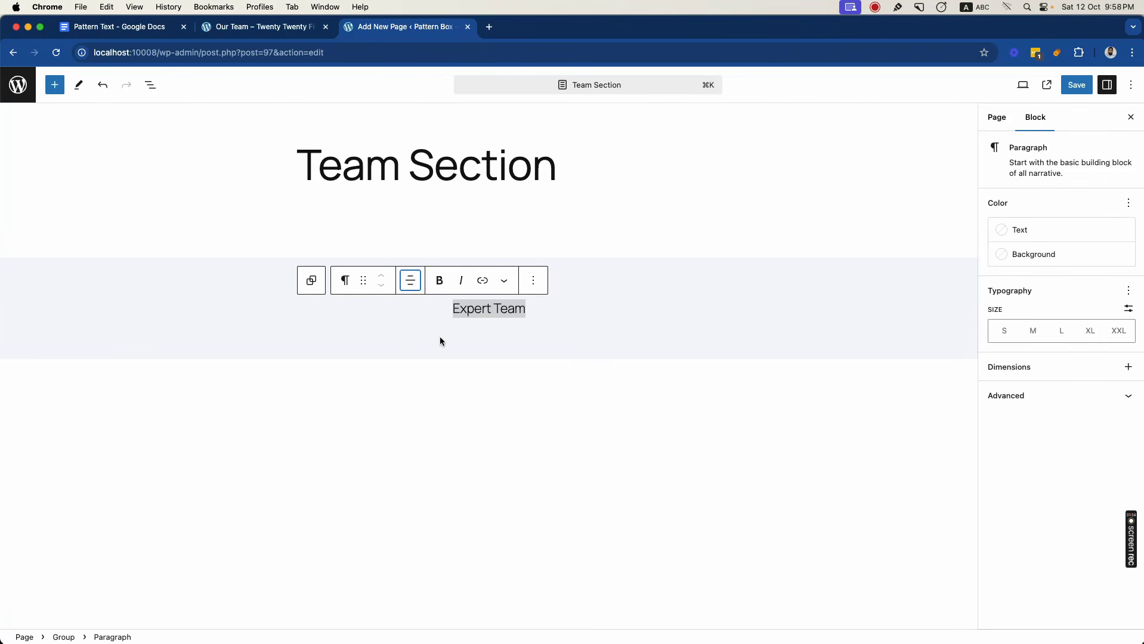
click(1072, 232)
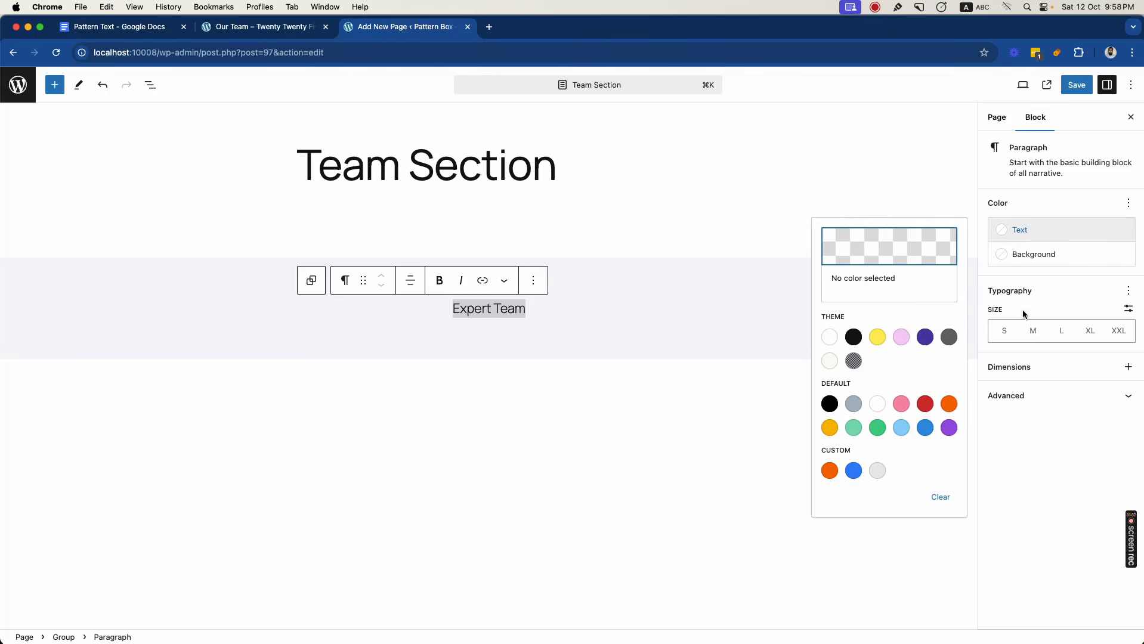
click(905, 432)
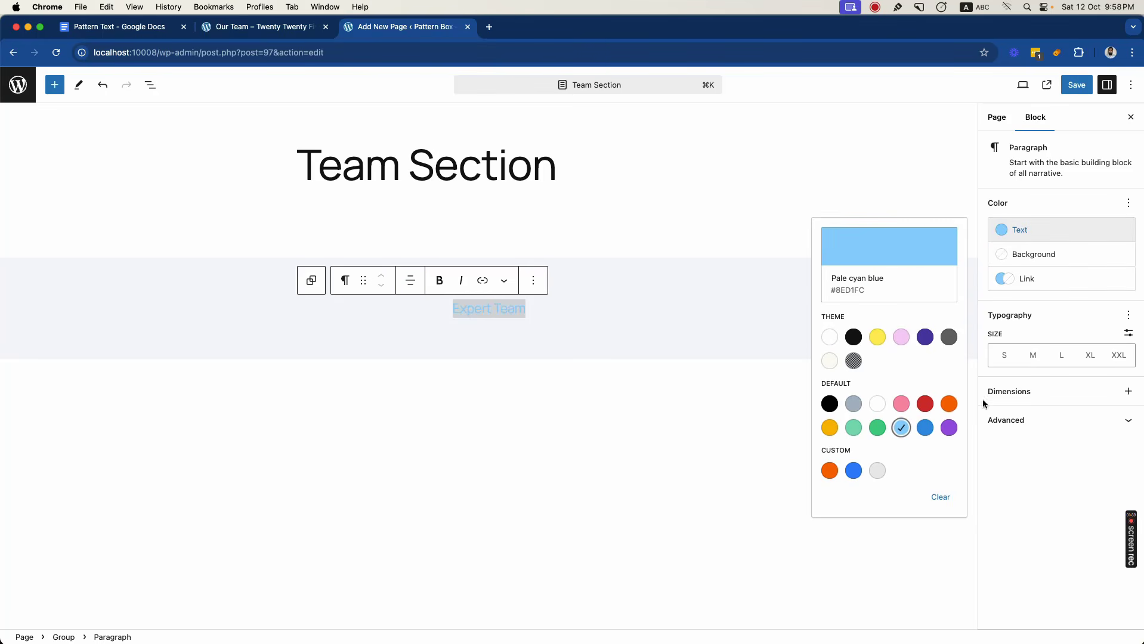
click(1034, 354)
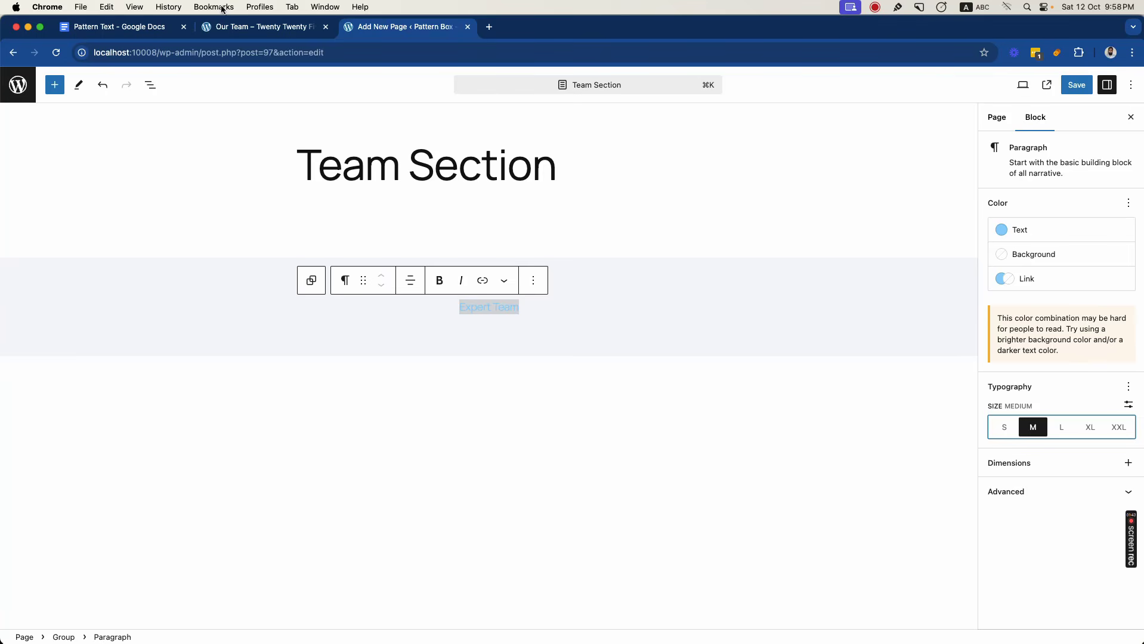
- Copy the heading text "Meet our colleague" from the reference team page as plain text
click(262, 26)
click(466, 280)
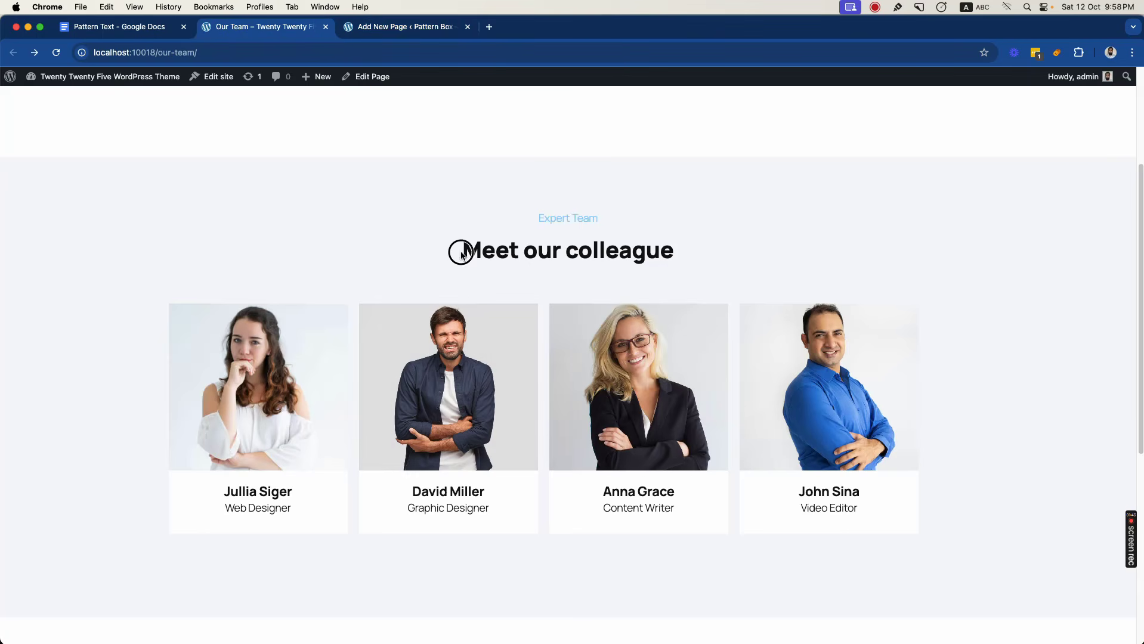
drag(462, 254, 675, 250)
key(super+c)
click(411, 56)
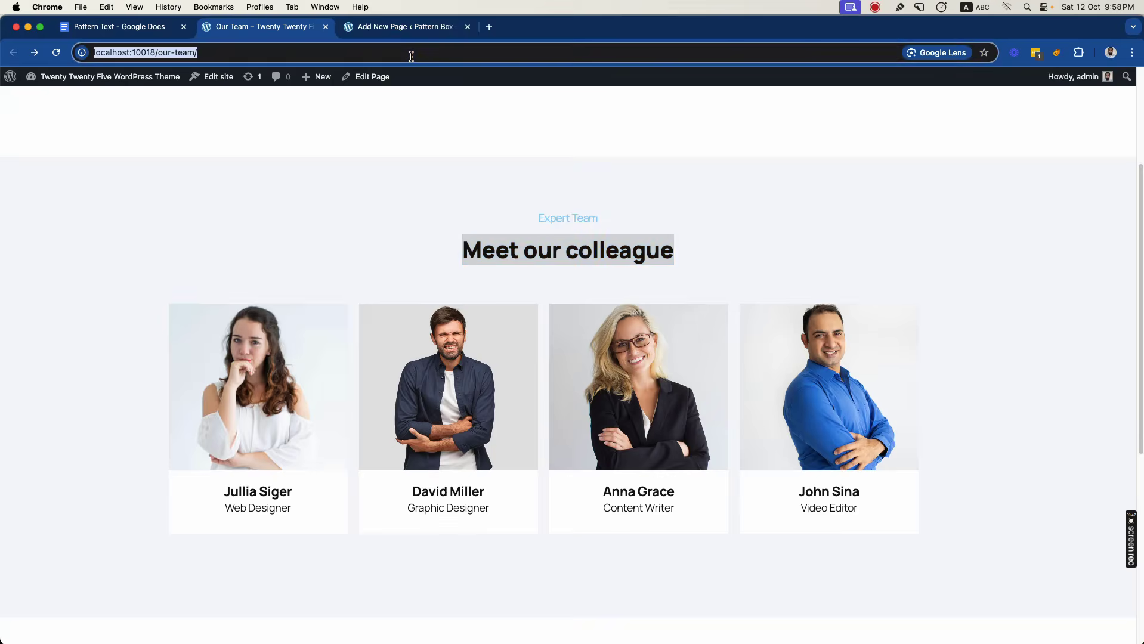
key(super+v)
key(super+a)
key(super+x)
- Insert a Heading block below the "Expert Team" paragraph in the Team Section page and set its level to H3
click(408, 28)
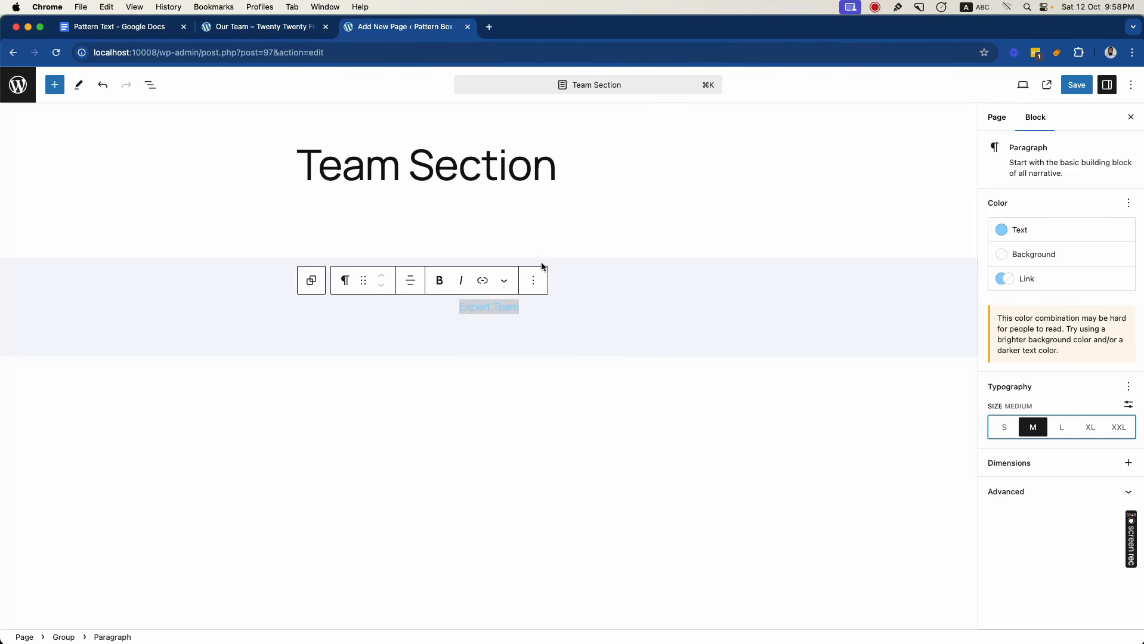
click(548, 310)
key(Return)
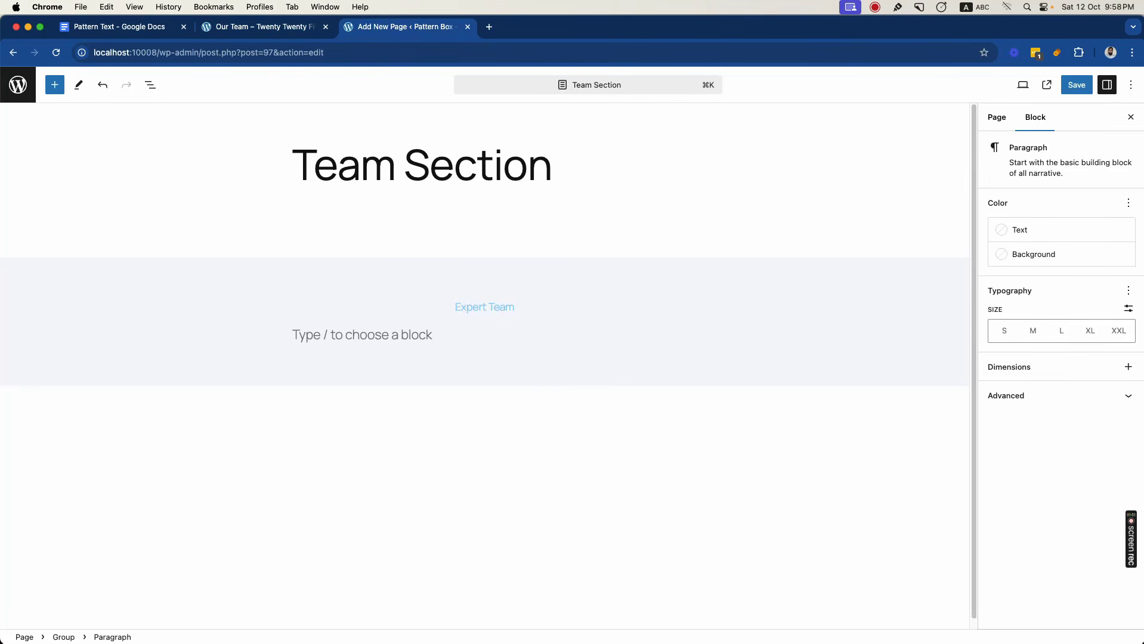
text(/hea)
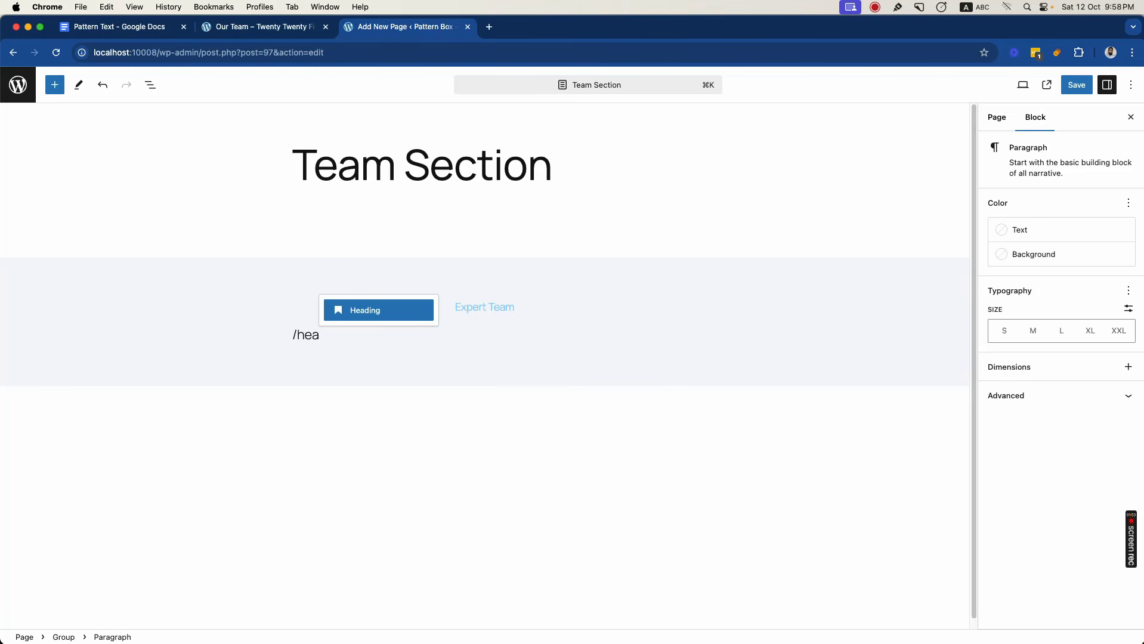
click(390, 309)
click(426, 306)
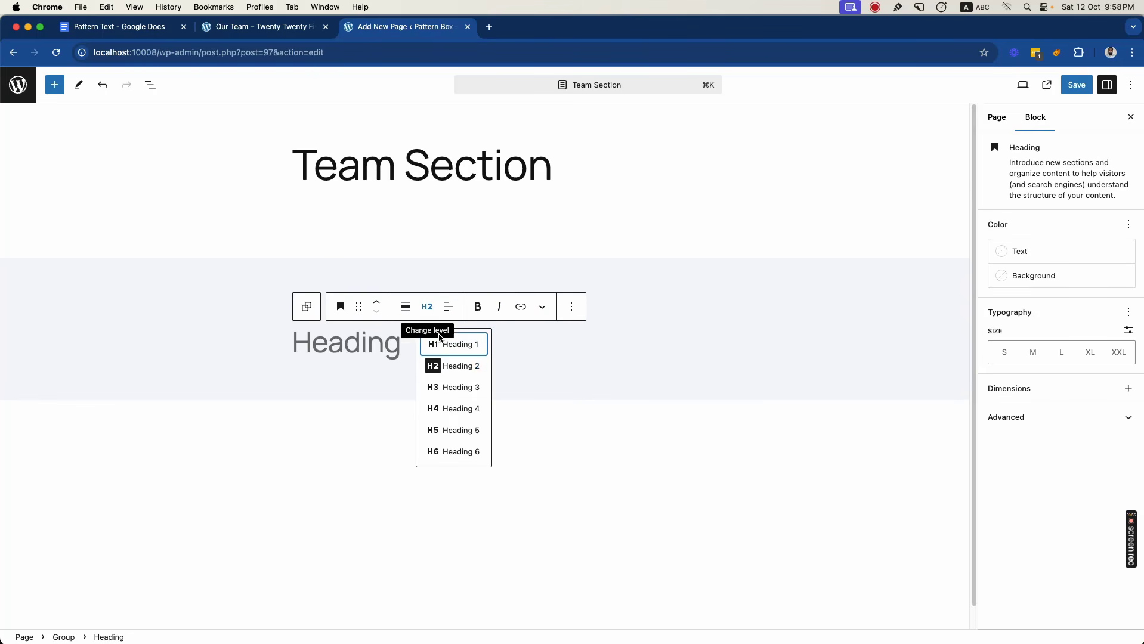
click(450, 387)
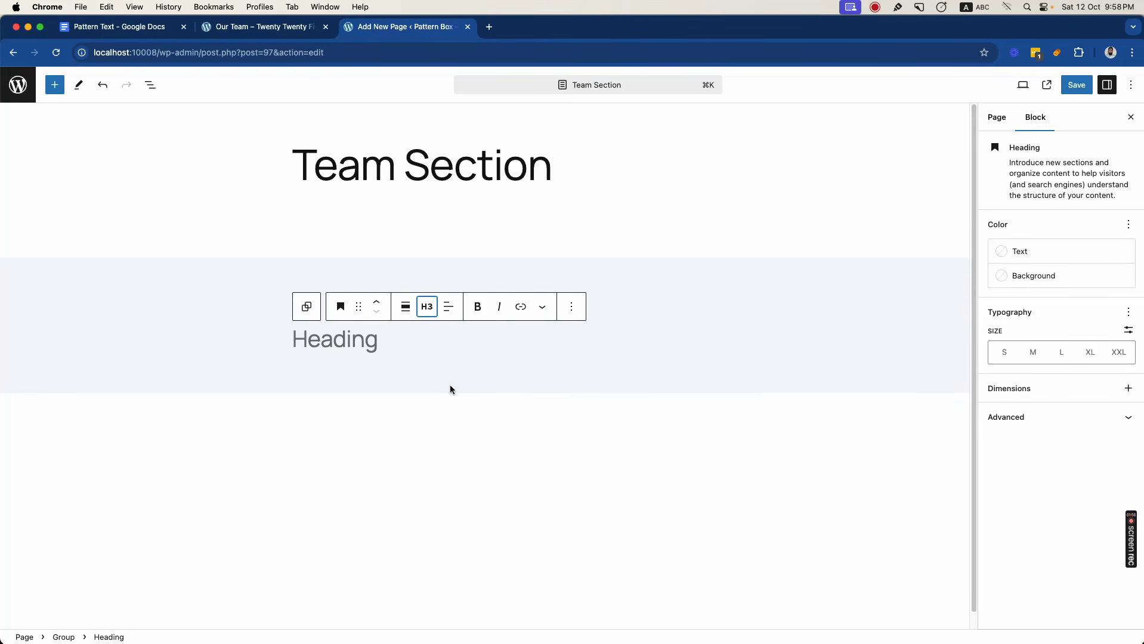
- Centre the H3 heading, paste the copied text "Meet our colleague" into it and make it bold
click(445, 308)
click(471, 363)
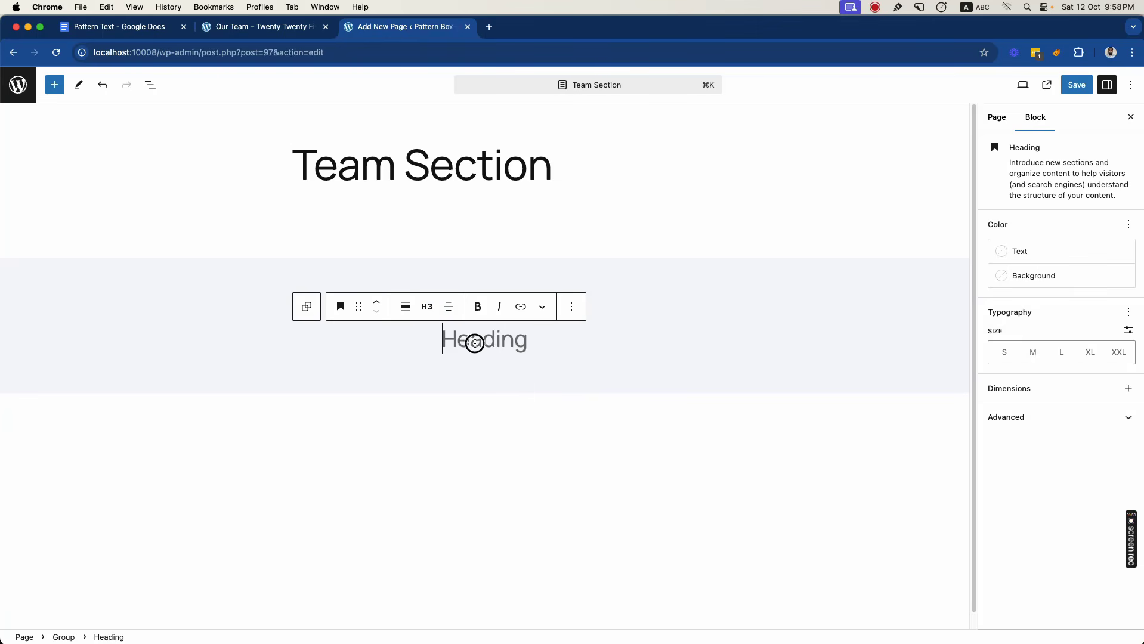
key(super+v)
key(super+a)
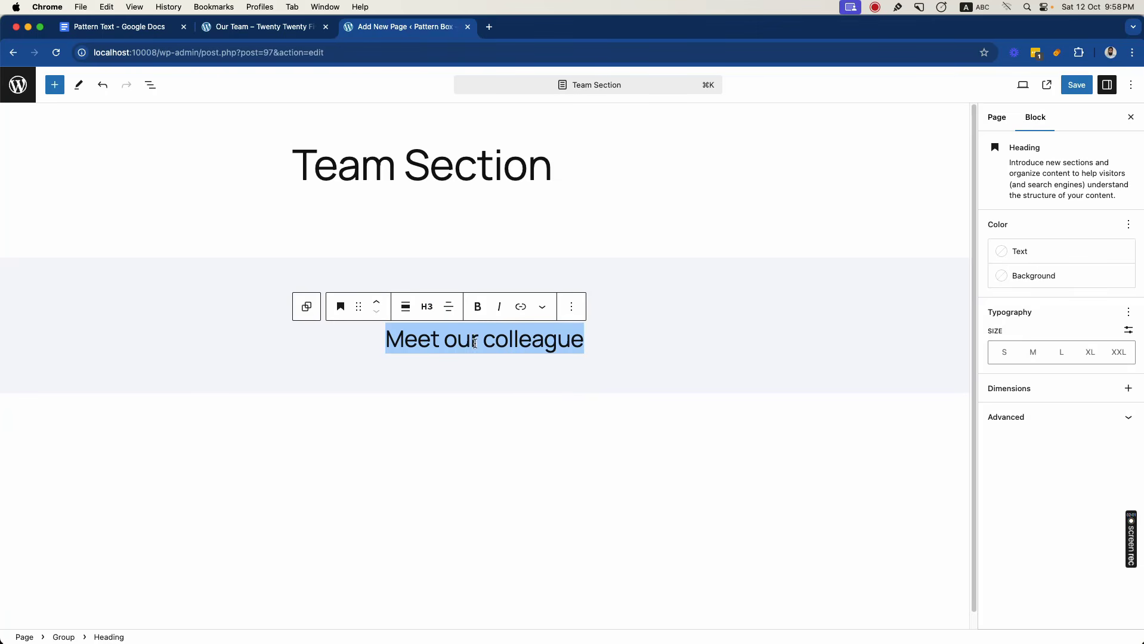
click(479, 308)
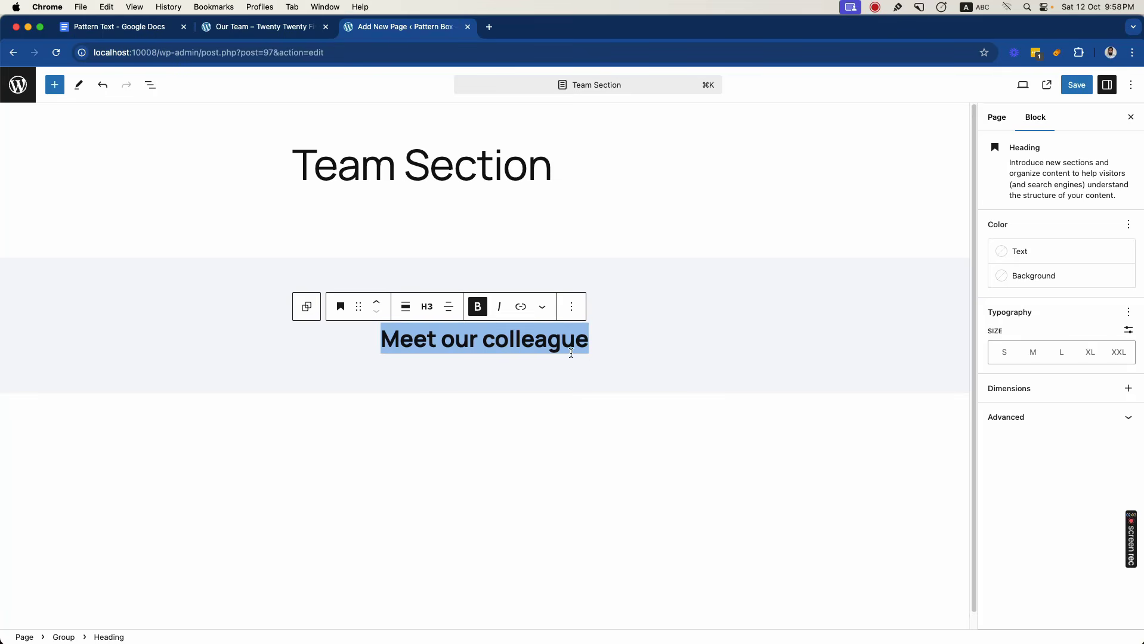
- Insert a Row block below the "Meet our colleague" heading, after checking the card layout on the reference team page
click(601, 350)
key(Return)
key(super+alt+Left)
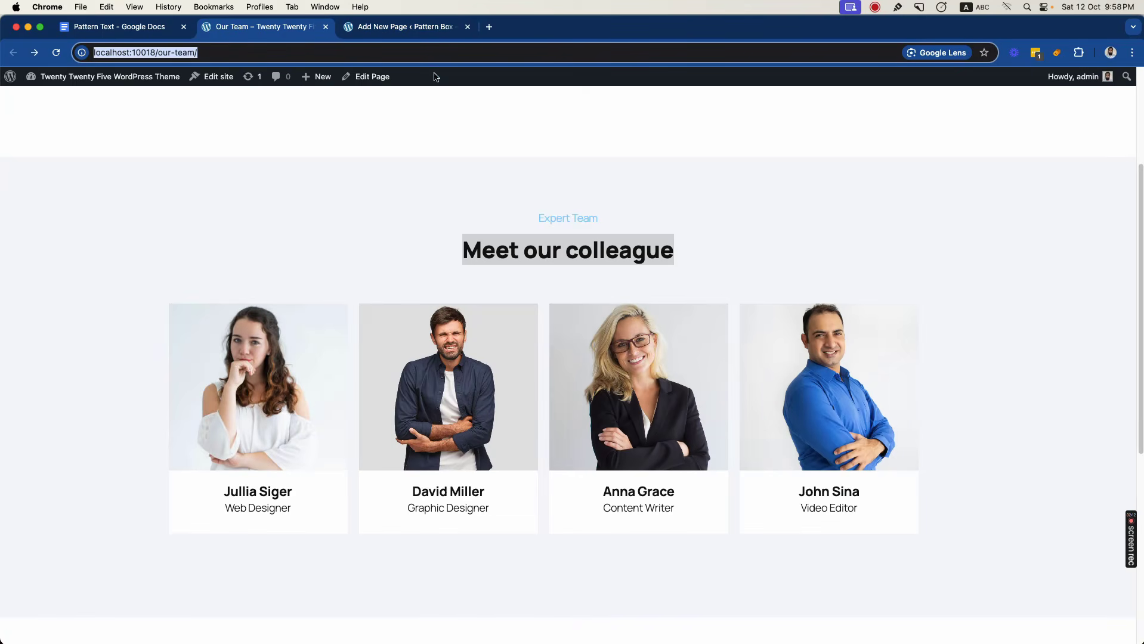
click(409, 29)
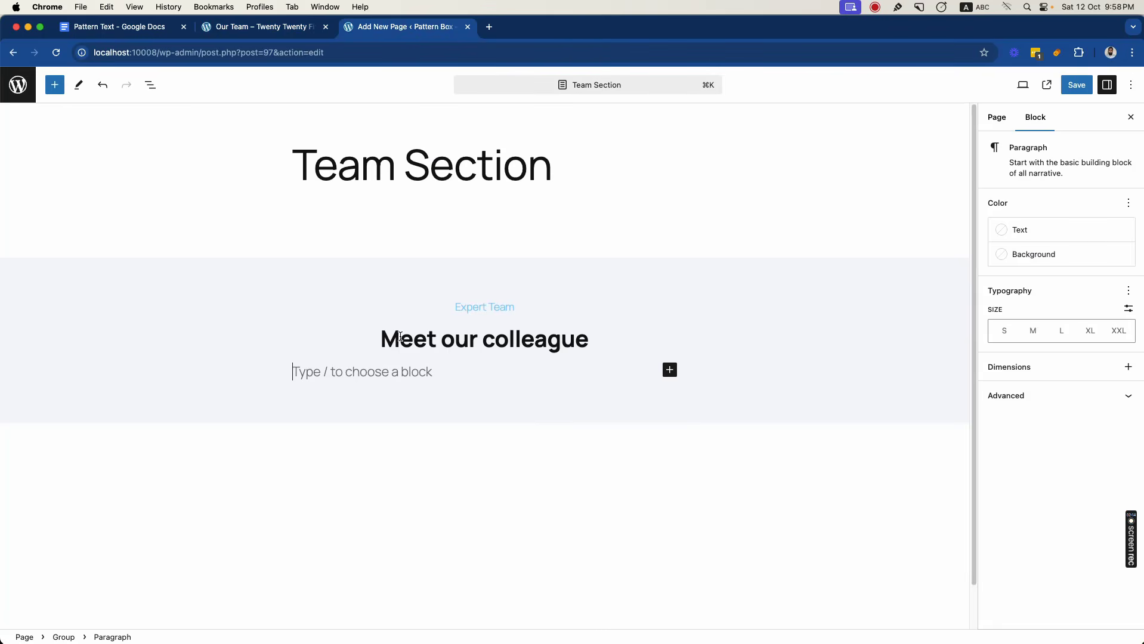
text(/ro)
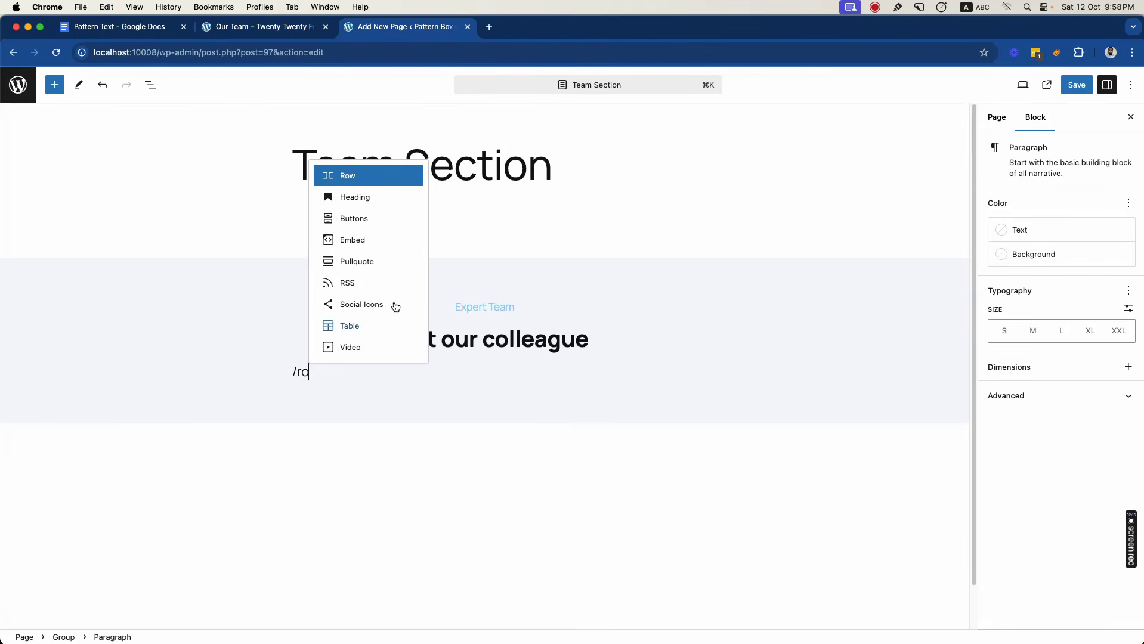
click(363, 178)
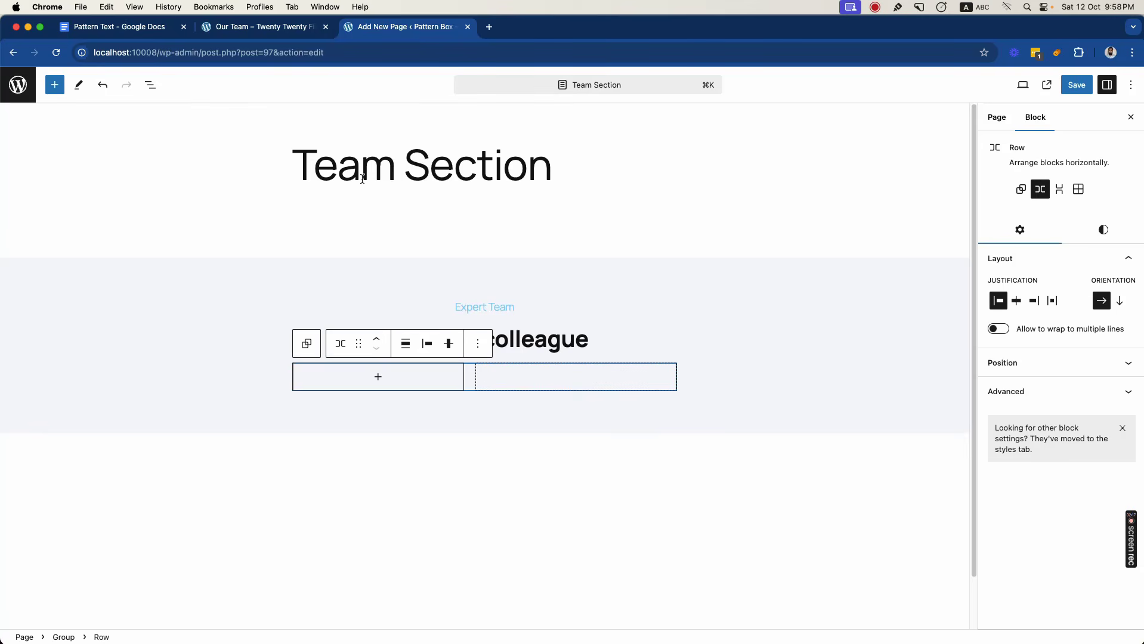
- Insert a Stack block inside the row and a Group block inside that stack
click(385, 377)
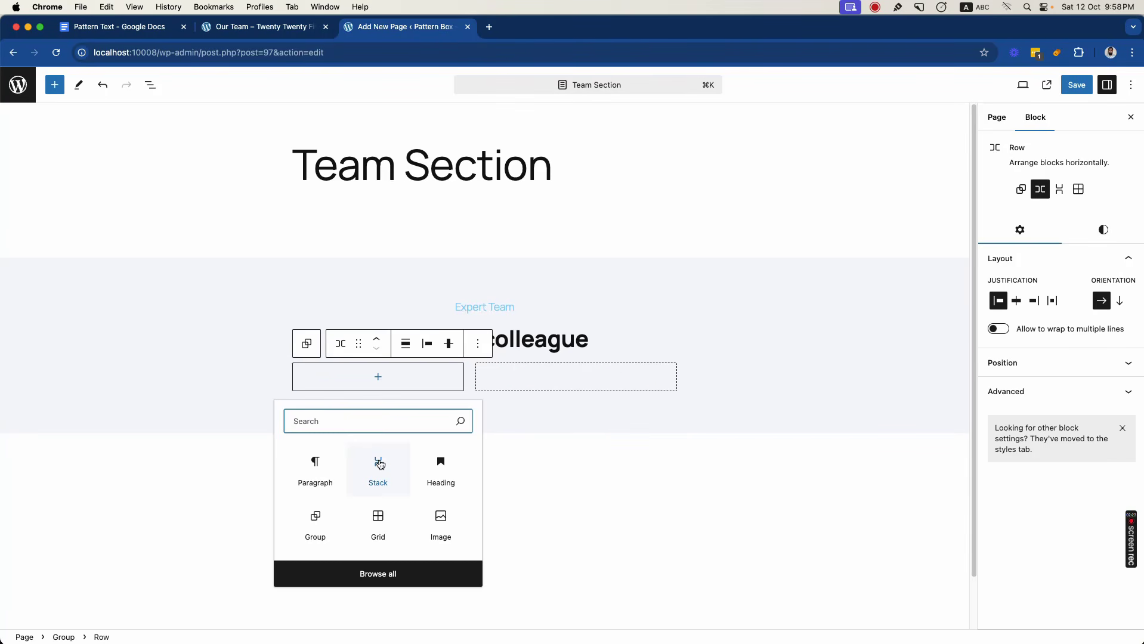
click(378, 464)
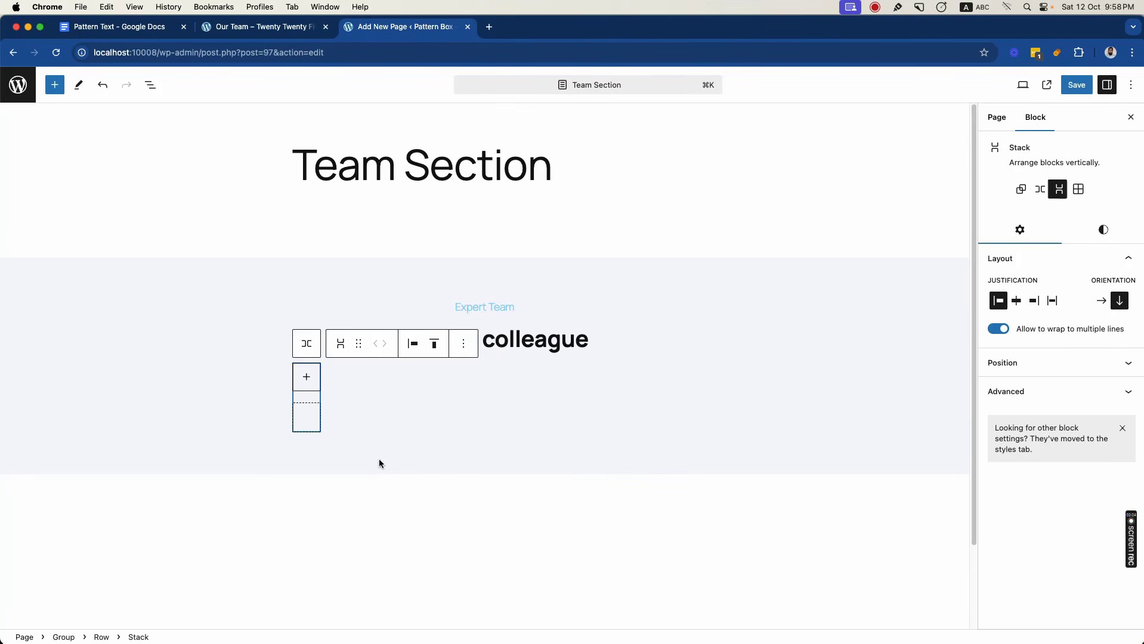
click(307, 378)
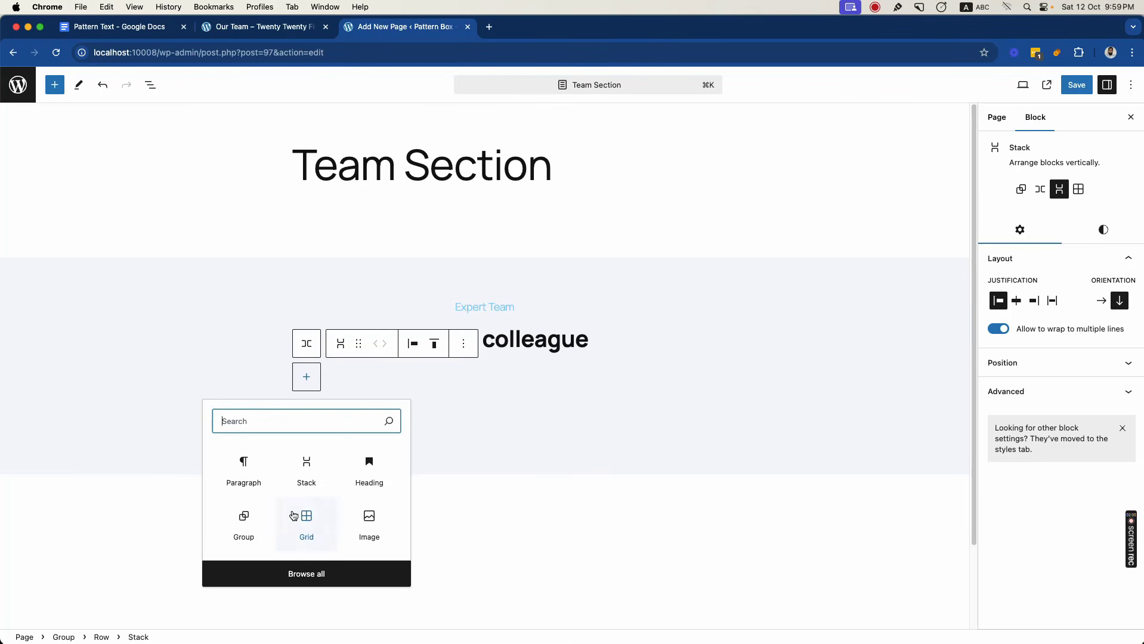
click(244, 517)
click(330, 387)
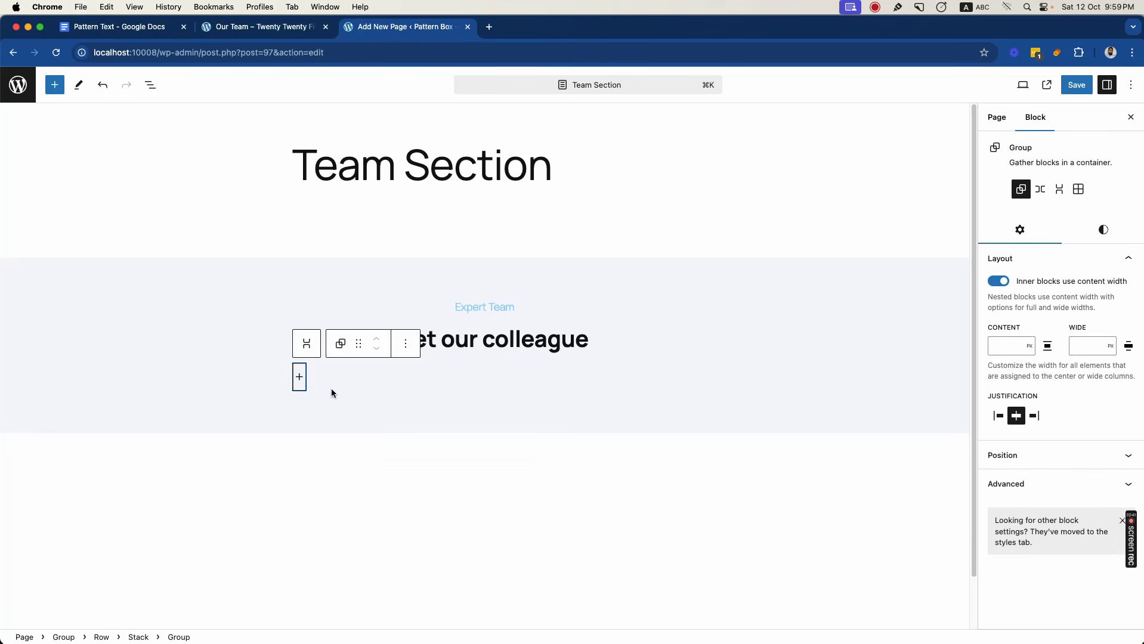
- Show the block structure and insert a Cover block in the nested group, using the image 1.jpg from the media library
click(150, 85)
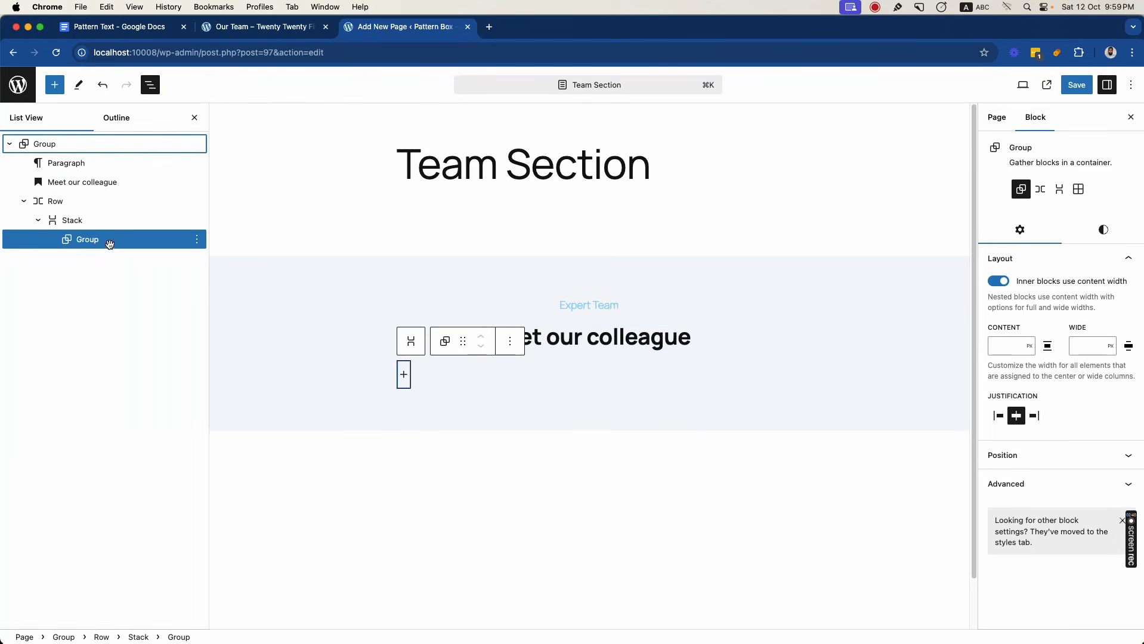
click(404, 377)
text(cover)
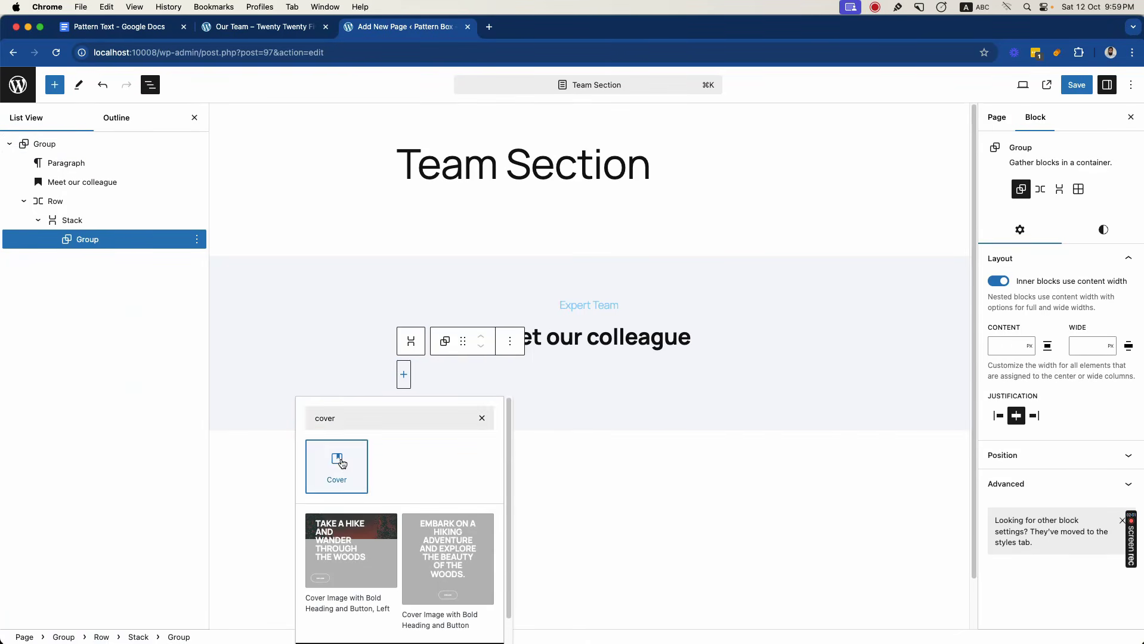
click(337, 461)
click(497, 440)
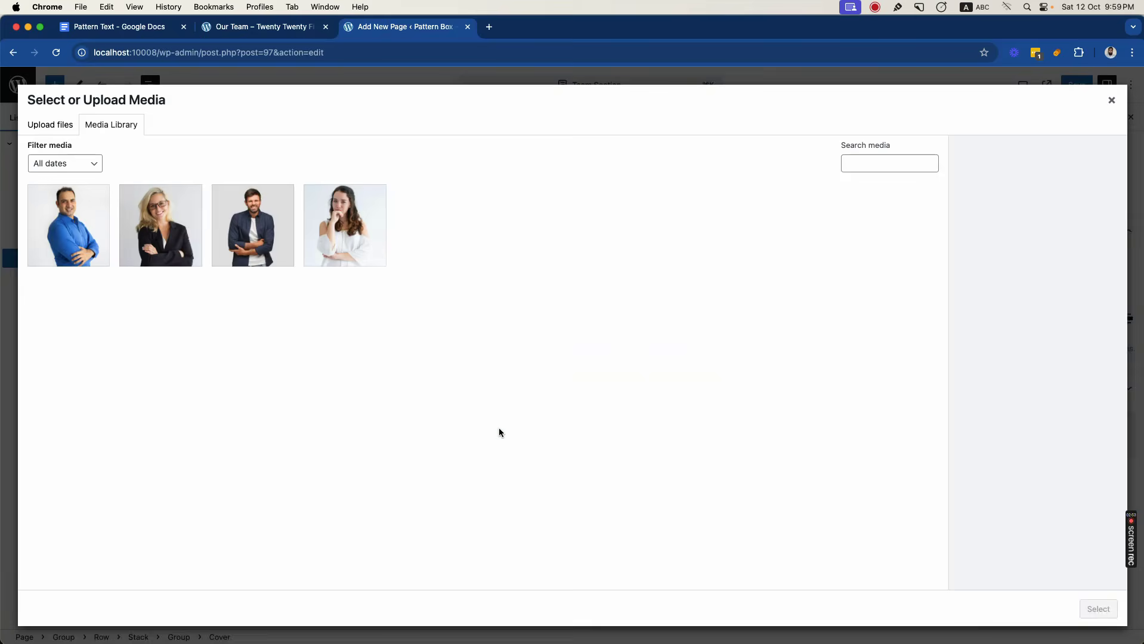
click(359, 213)
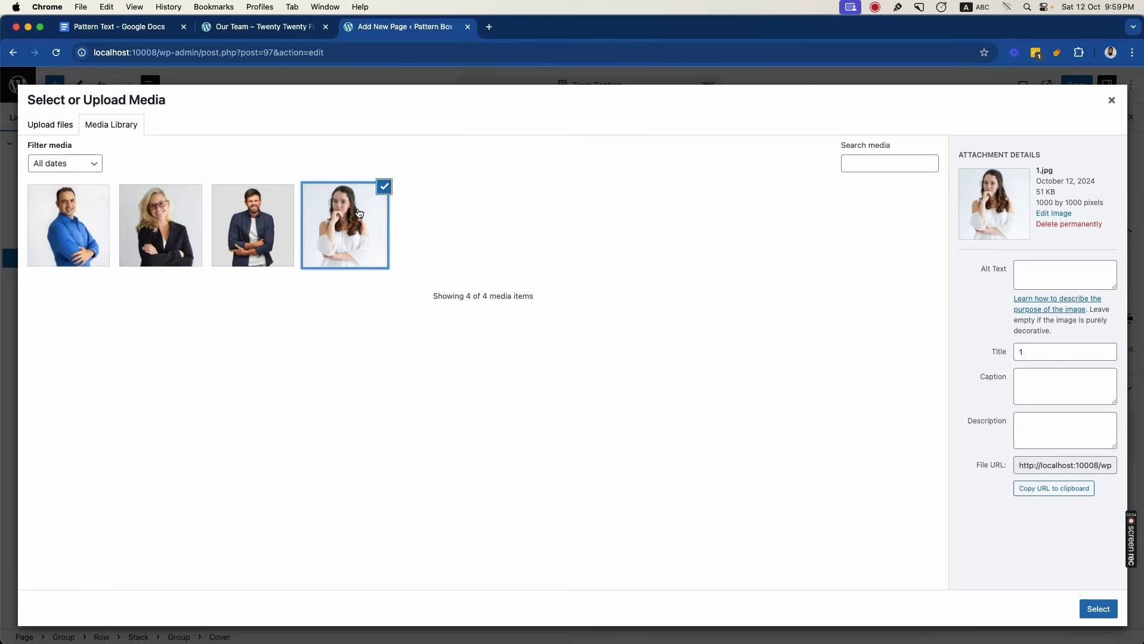
click(1096, 609)
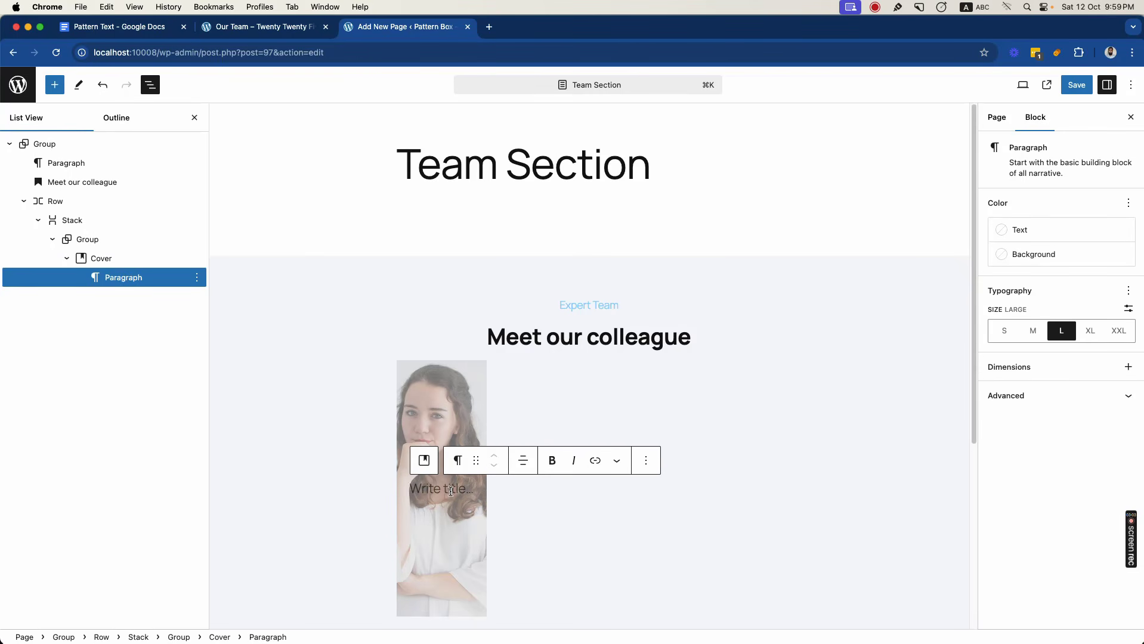
- Insert a Social Icons block inside the cover and add a Facebook icon to it
text(/soci)
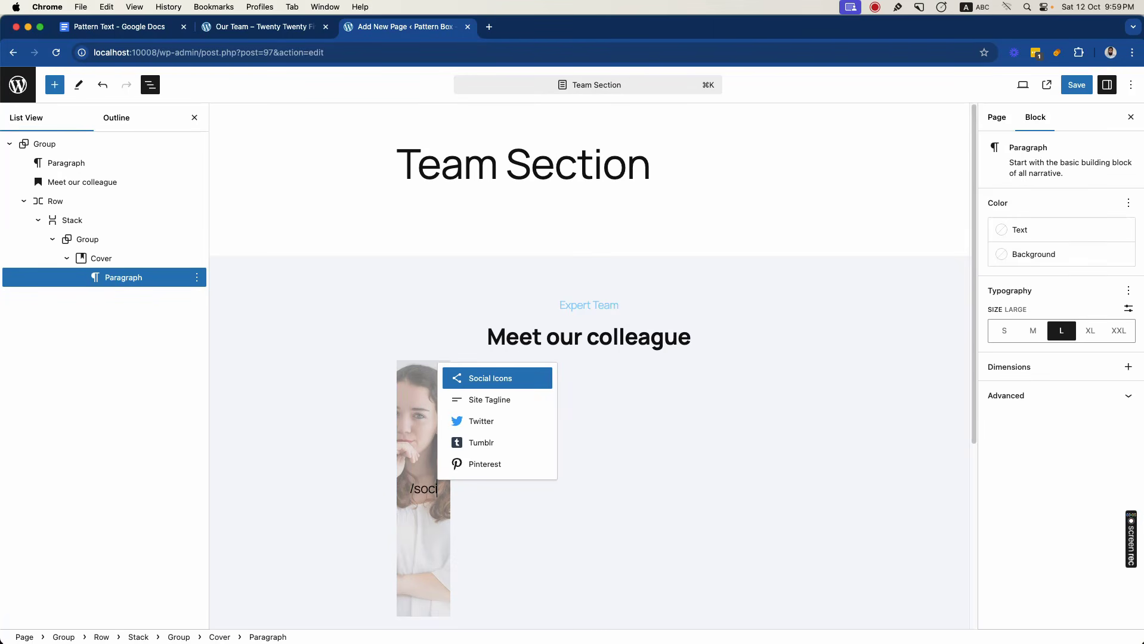
click(498, 382)
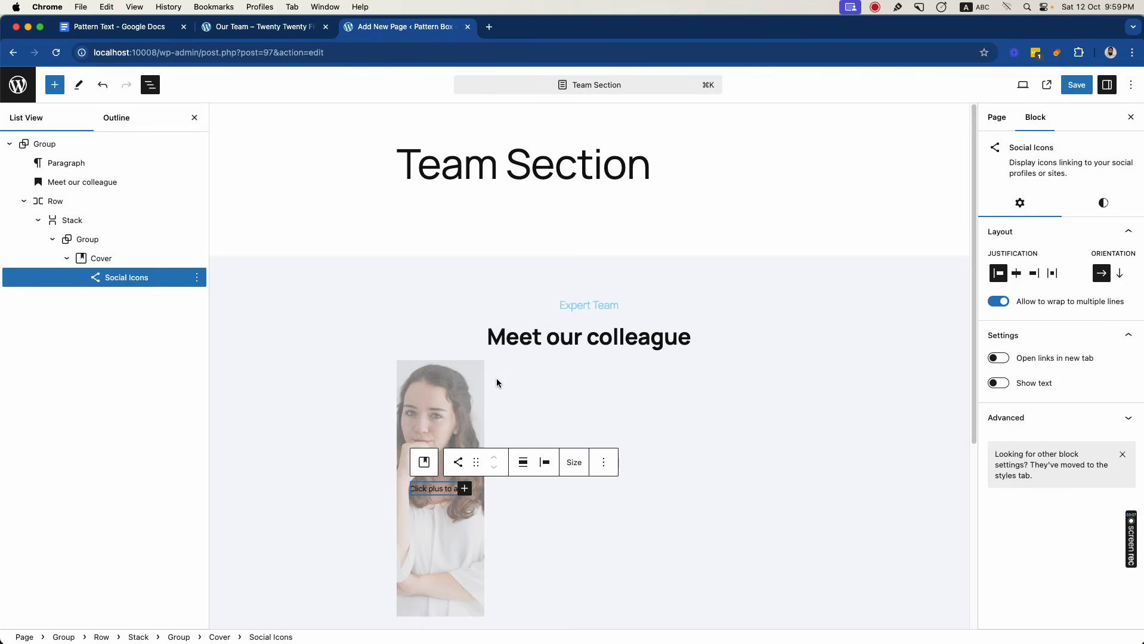
click(464, 490)
click(394, 573)
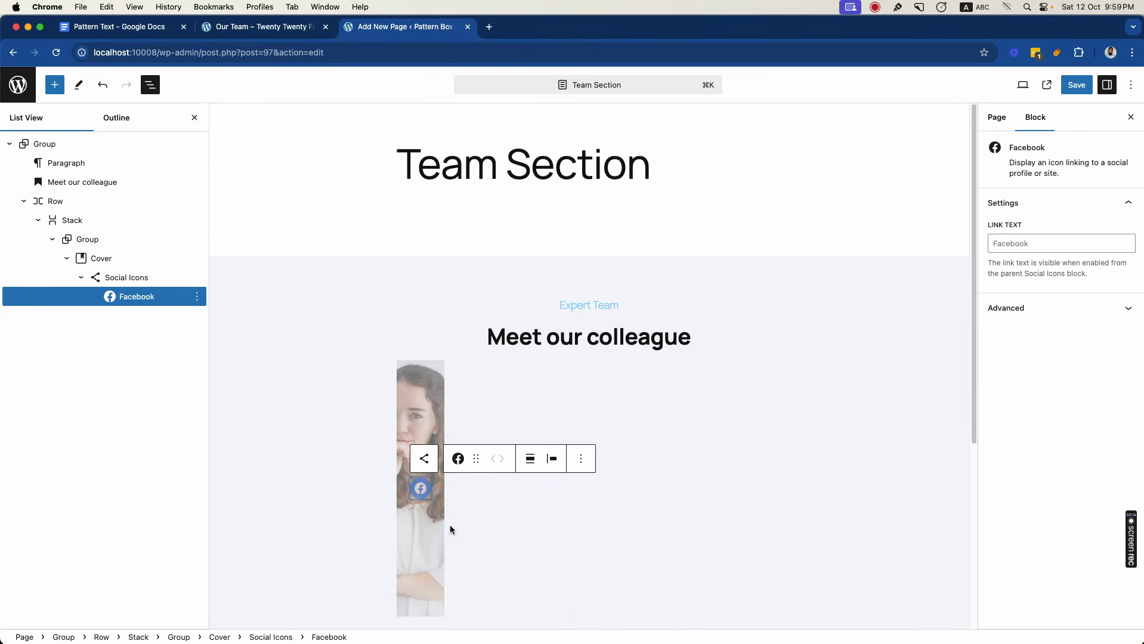
- Add Twitter, LinkedIn and Pinterest icons after the Facebook icon in the Social Icons block
click(152, 277)
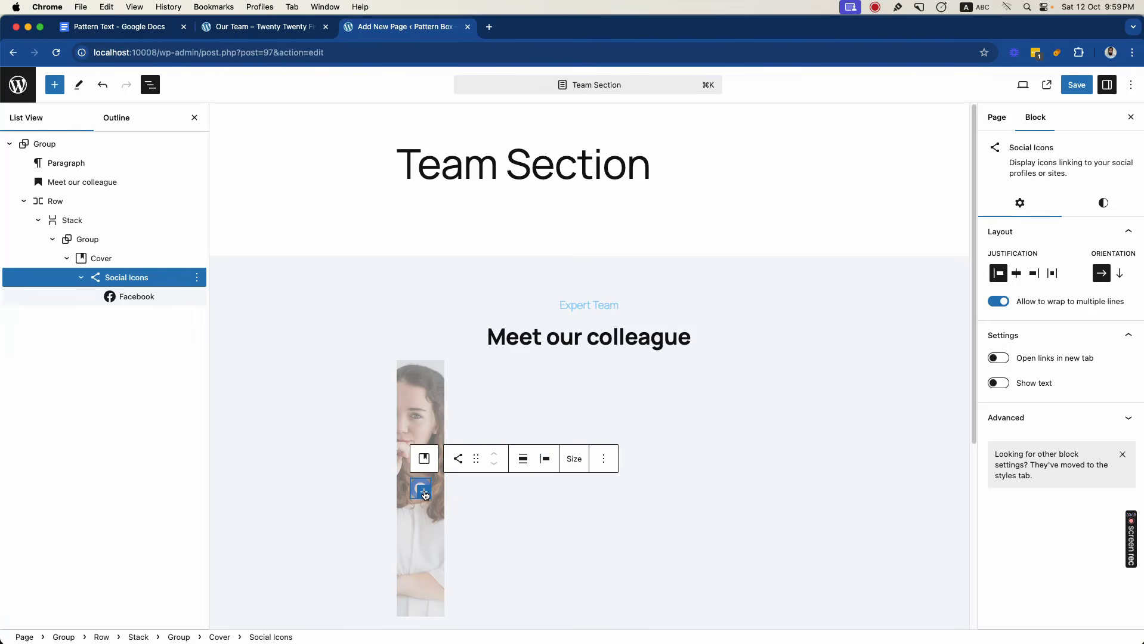
click(425, 492)
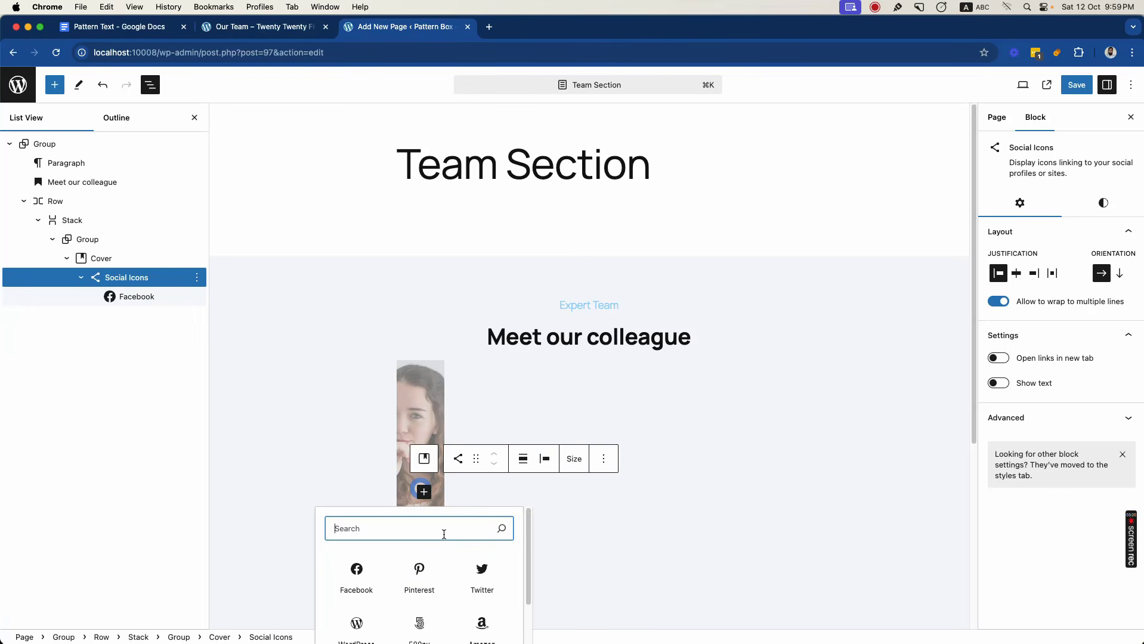
text(tw)
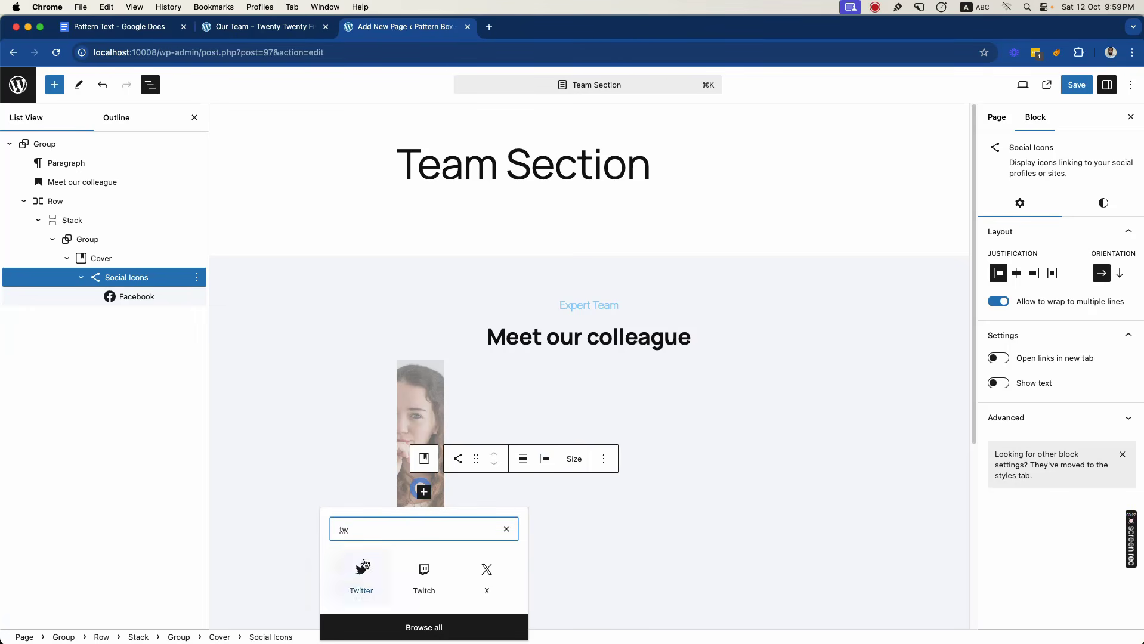
click(361, 572)
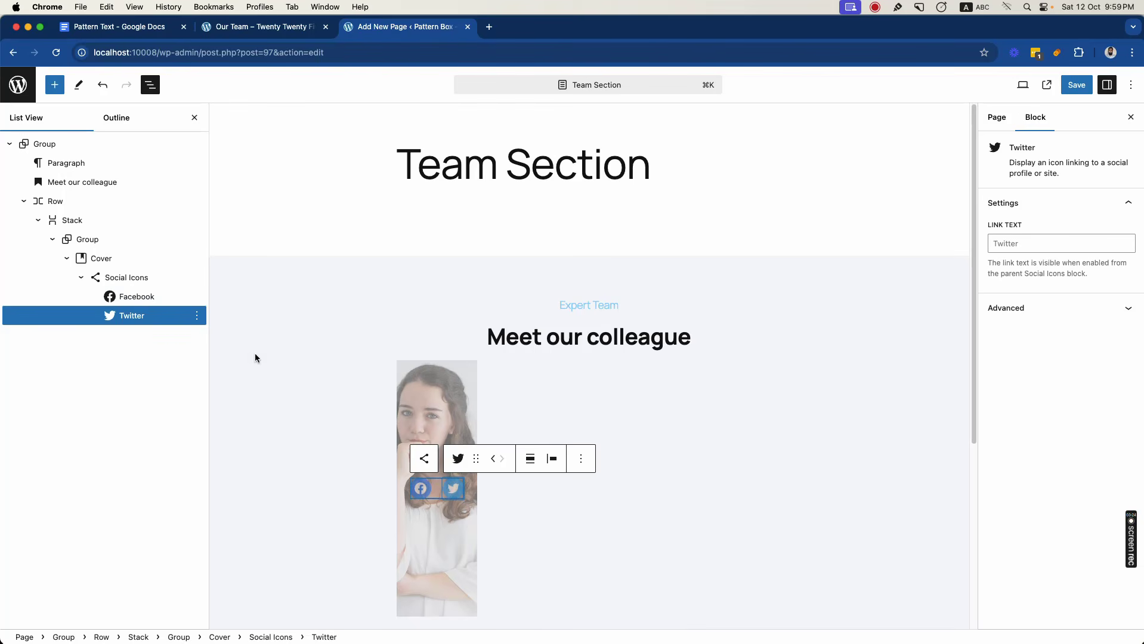
click(145, 279)
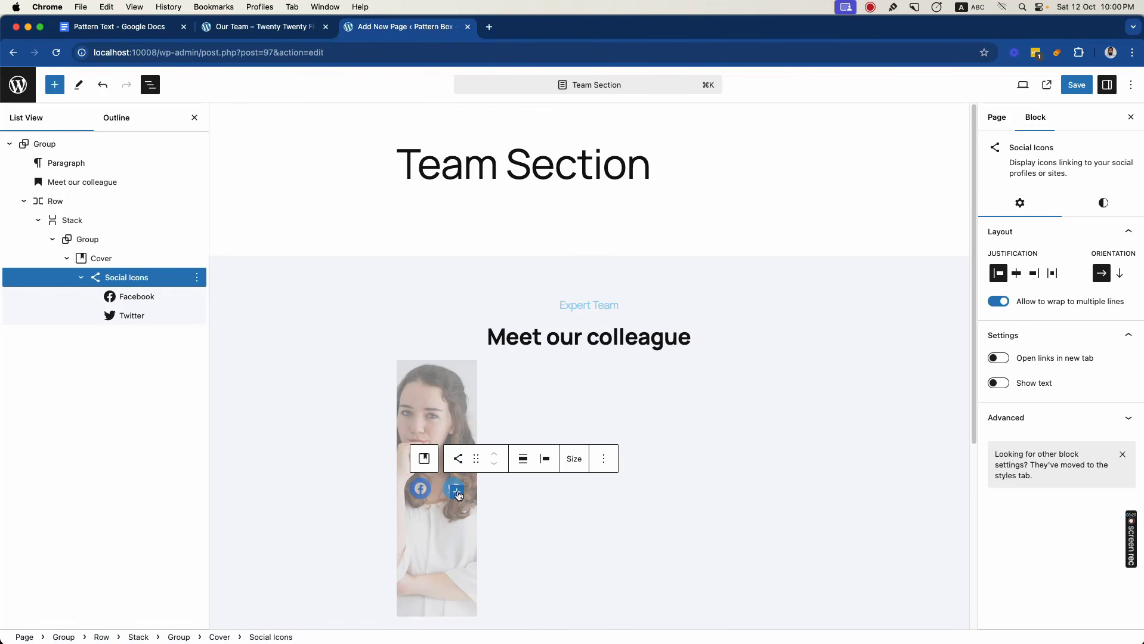
click(457, 492)
text(link)
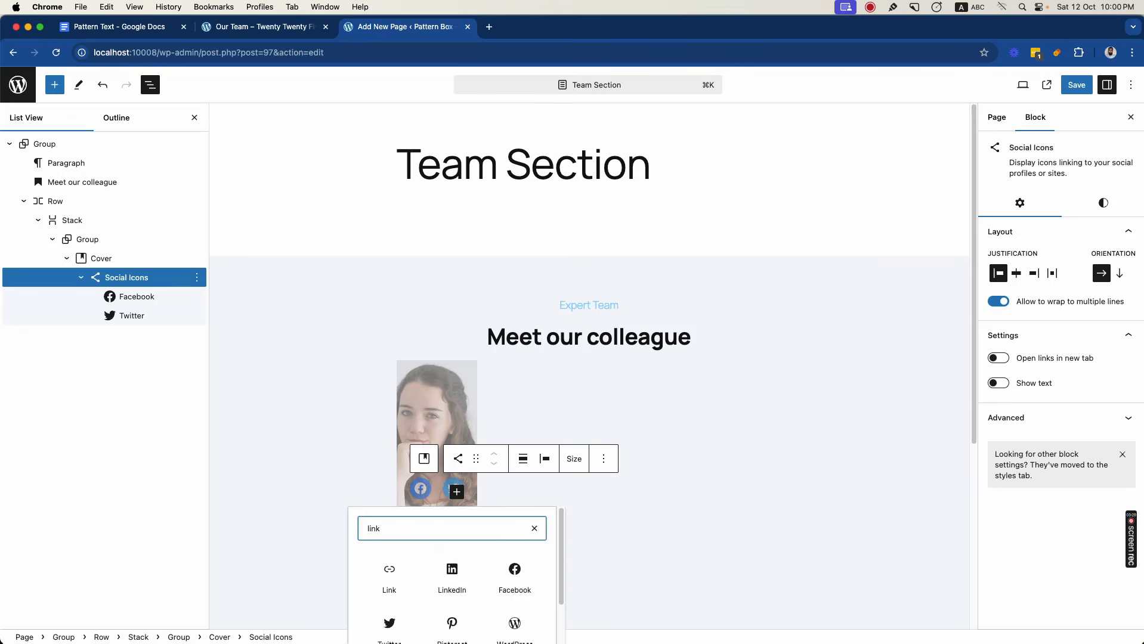
click(452, 574)
click(489, 491)
text(pin)
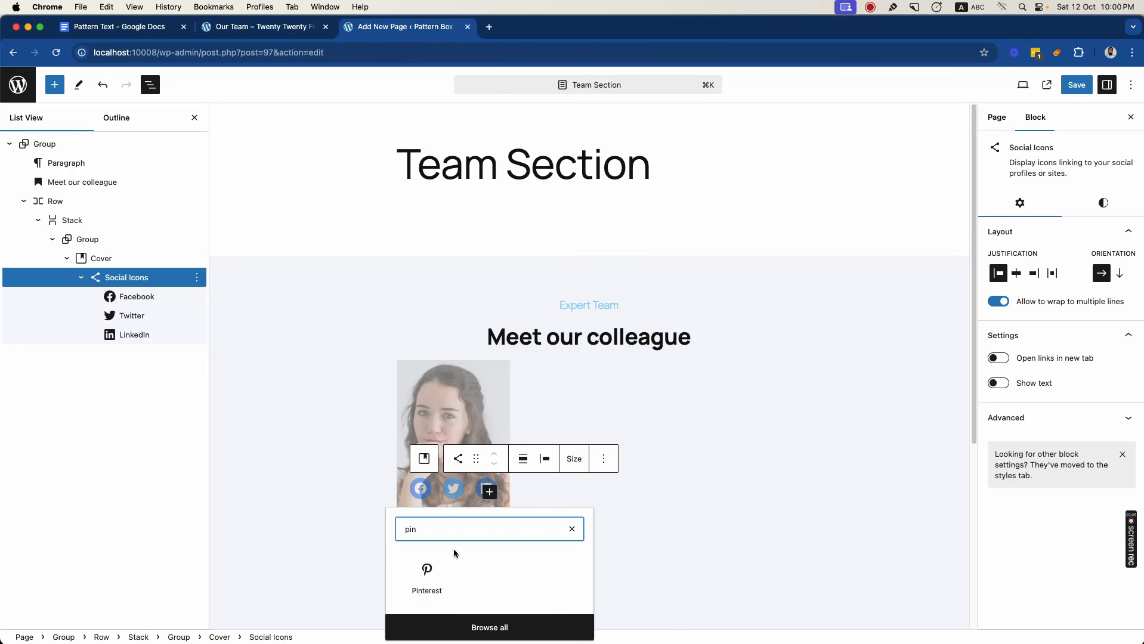
click(424, 566)
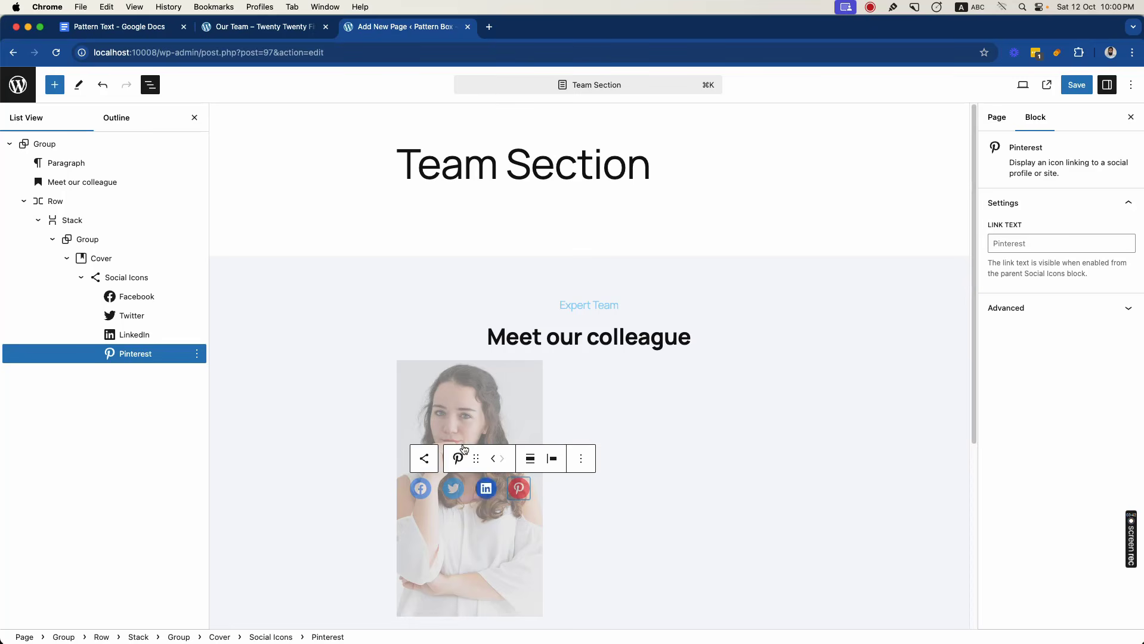
- Set the Cover block's content position to bottom centre so the social icons sit at its lower edge
click(118, 279)
click(108, 260)
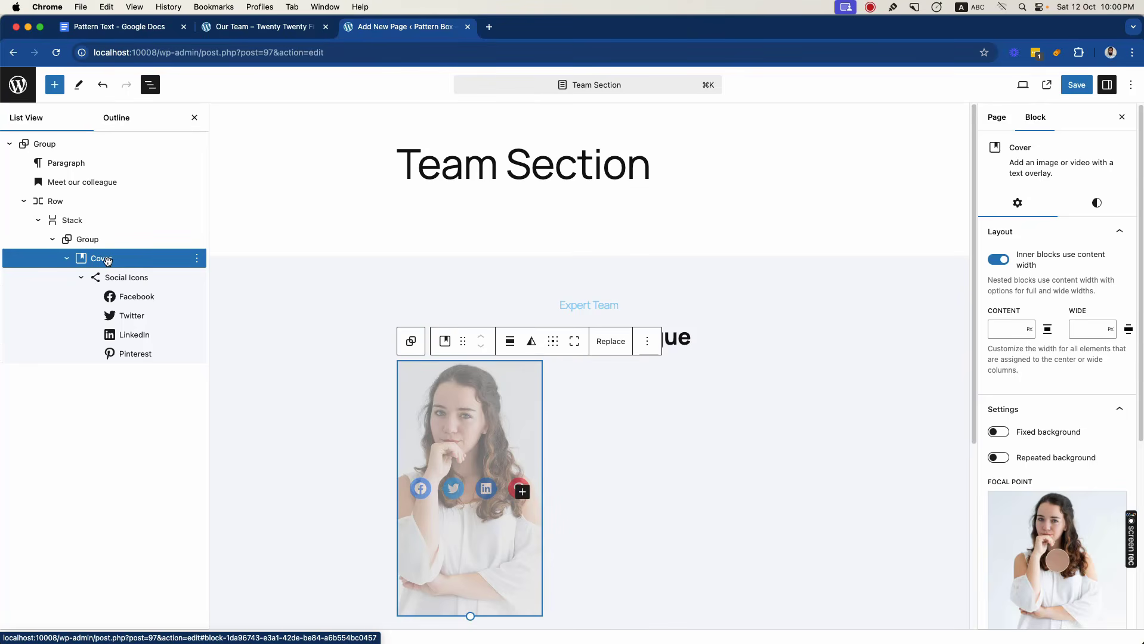
click(554, 342)
click(574, 415)
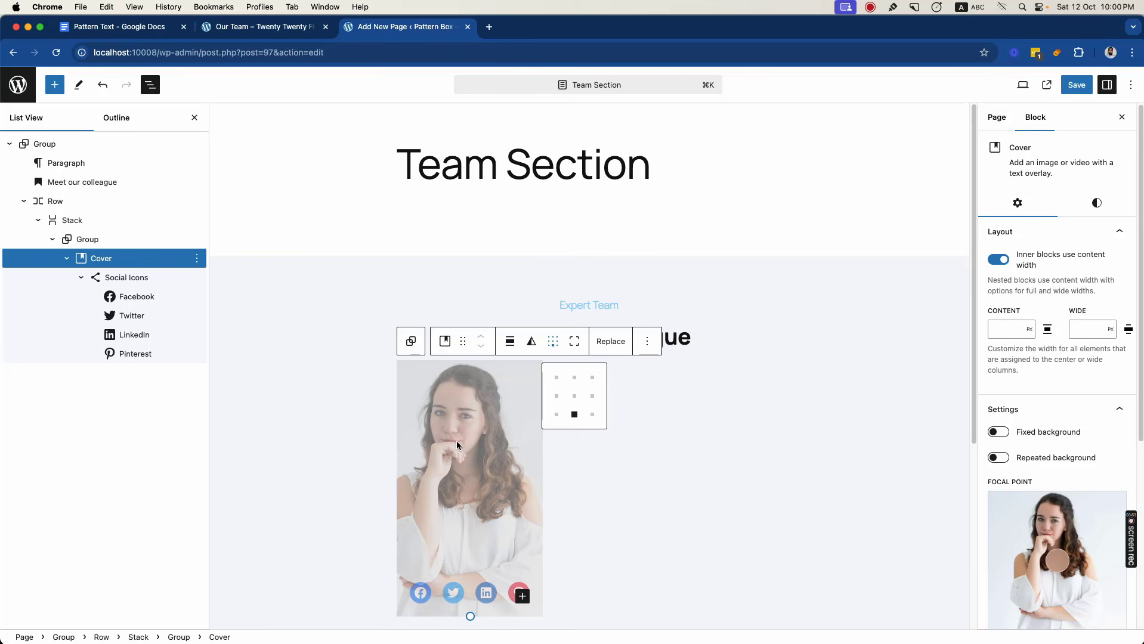
- Remove the Cover block's vertical padding and set its horizontal padding to Regular
click(1097, 204)
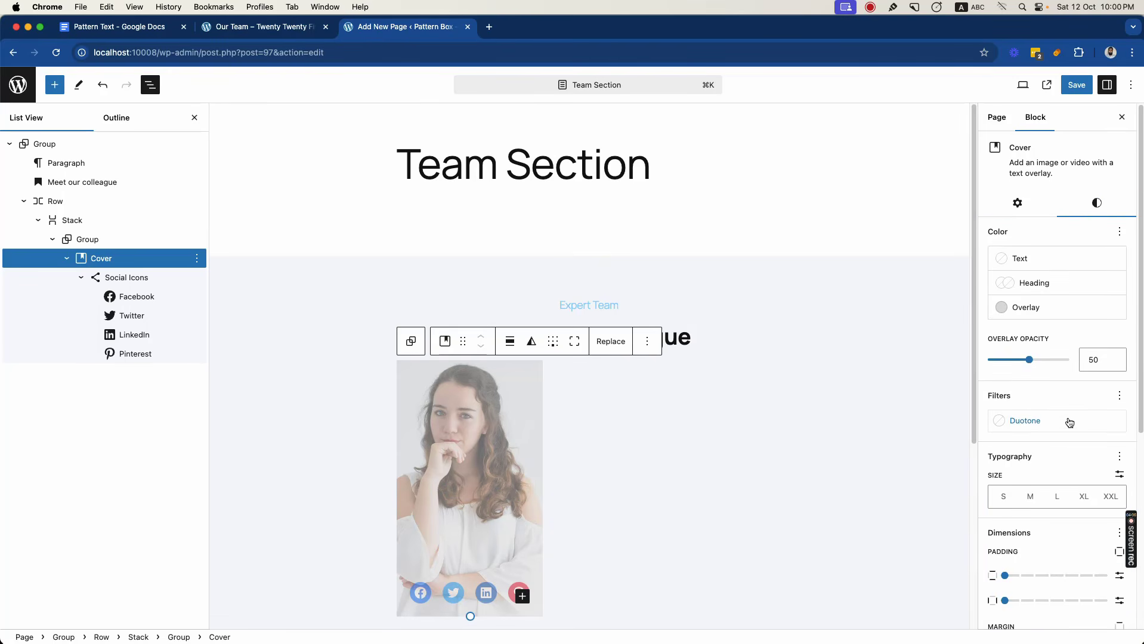
scroll(1068, 406, down, 4)
scroll(1069, 423, down, 1)
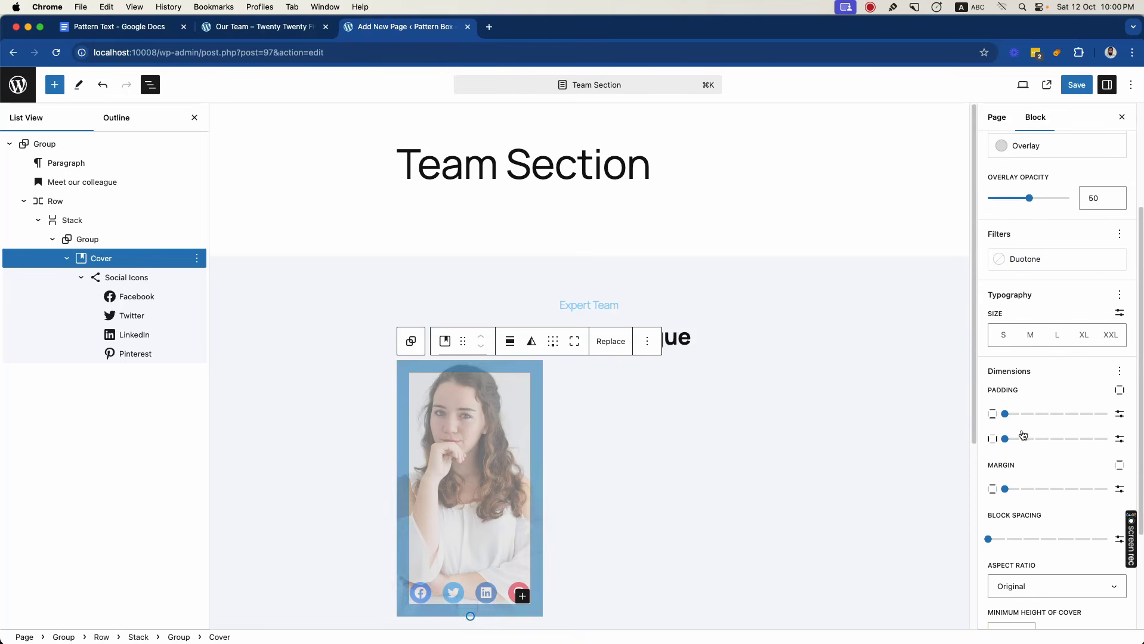
drag(1005, 417, 1059, 440)
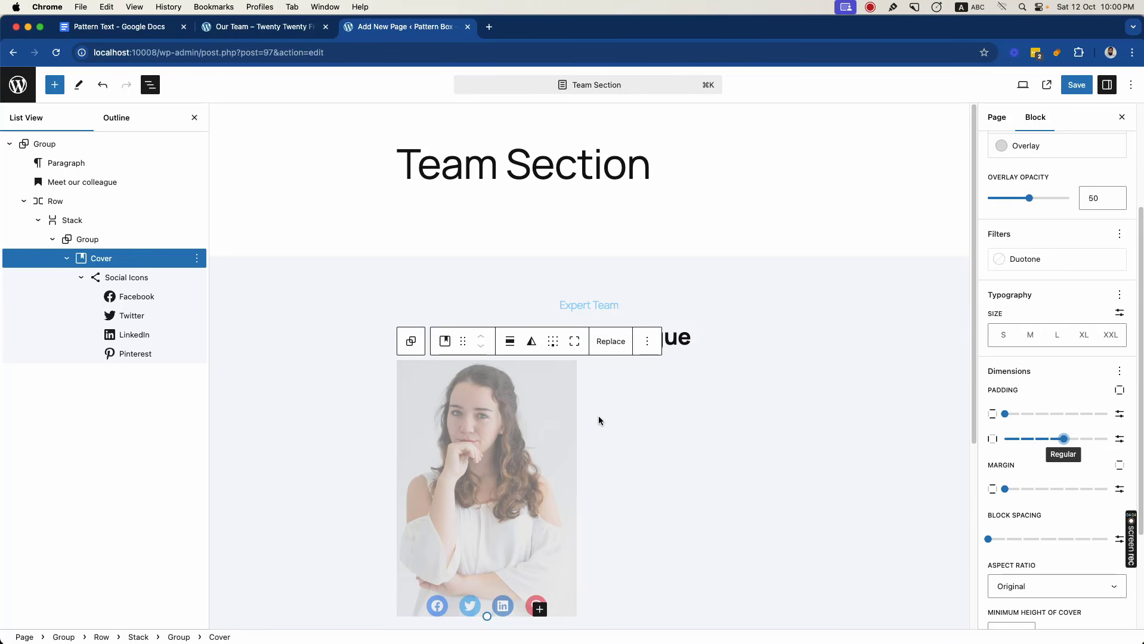
- Set the Cover block's overlay opacity to 0
scroll(606, 421, down, 2)
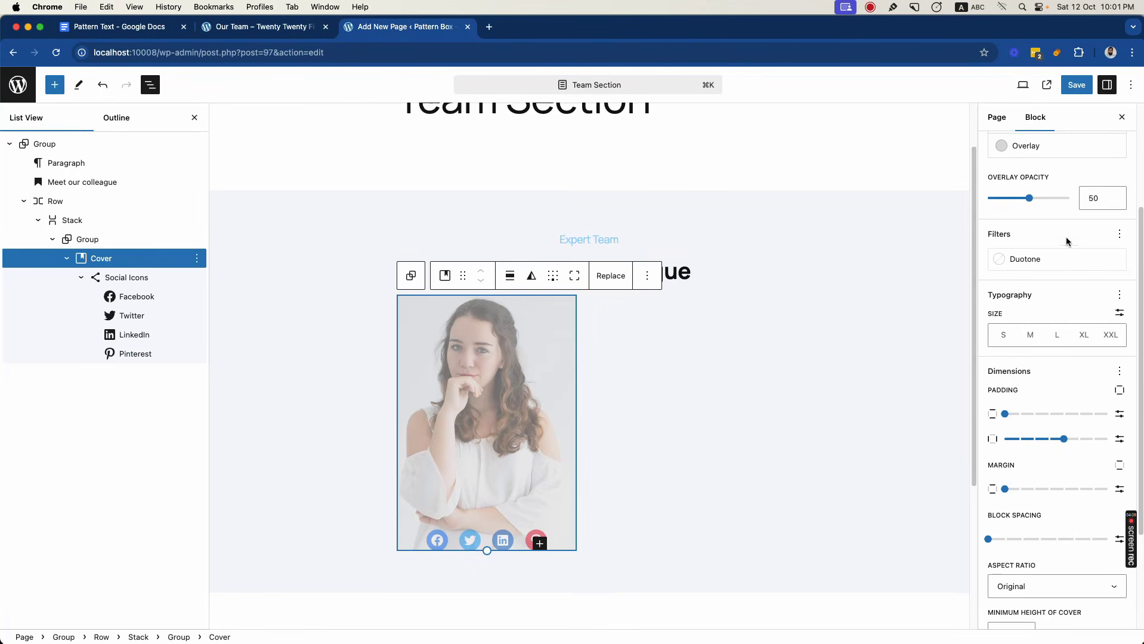
drag(1032, 199, 988, 201)
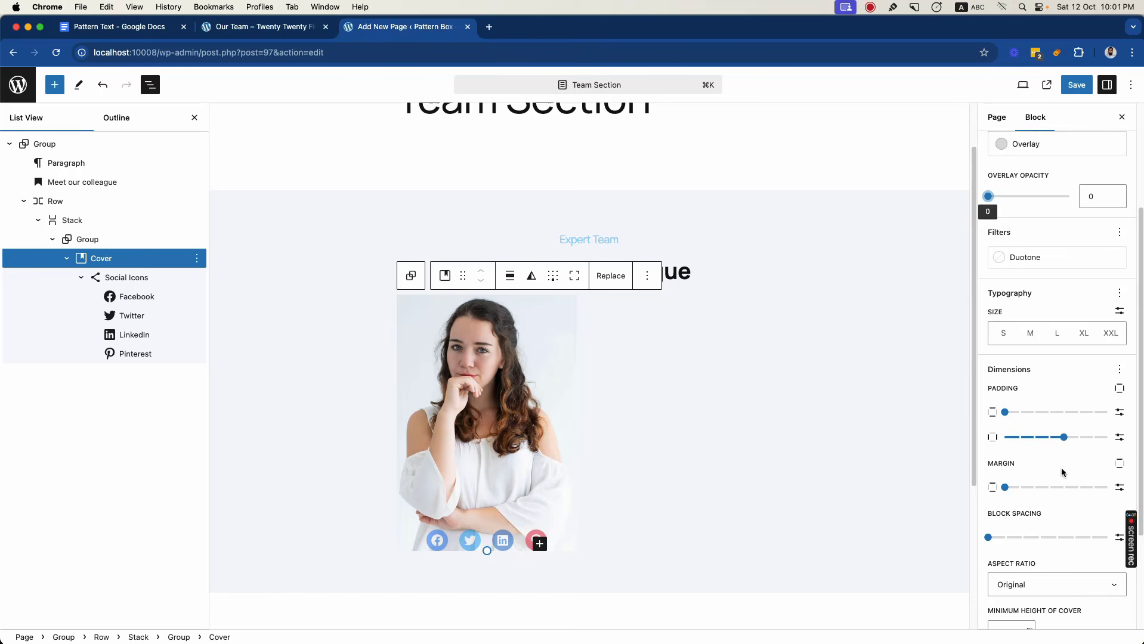
scroll(1052, 382, down, 5)
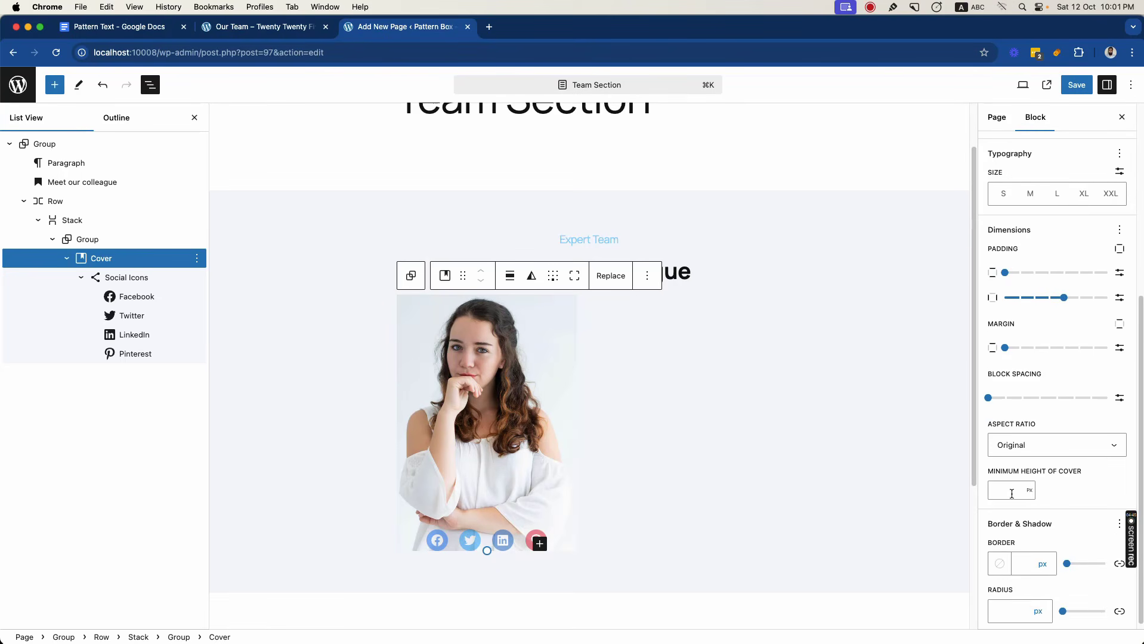
- Set the Cover block's minimum height to 20 rem
click(1028, 492)
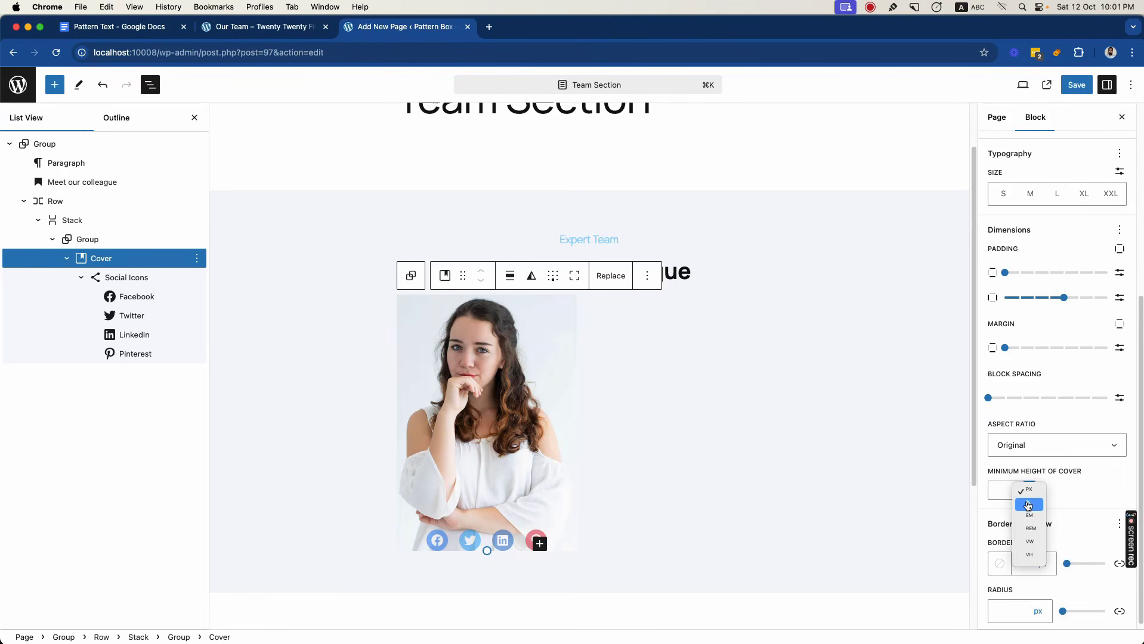
click(1029, 530)
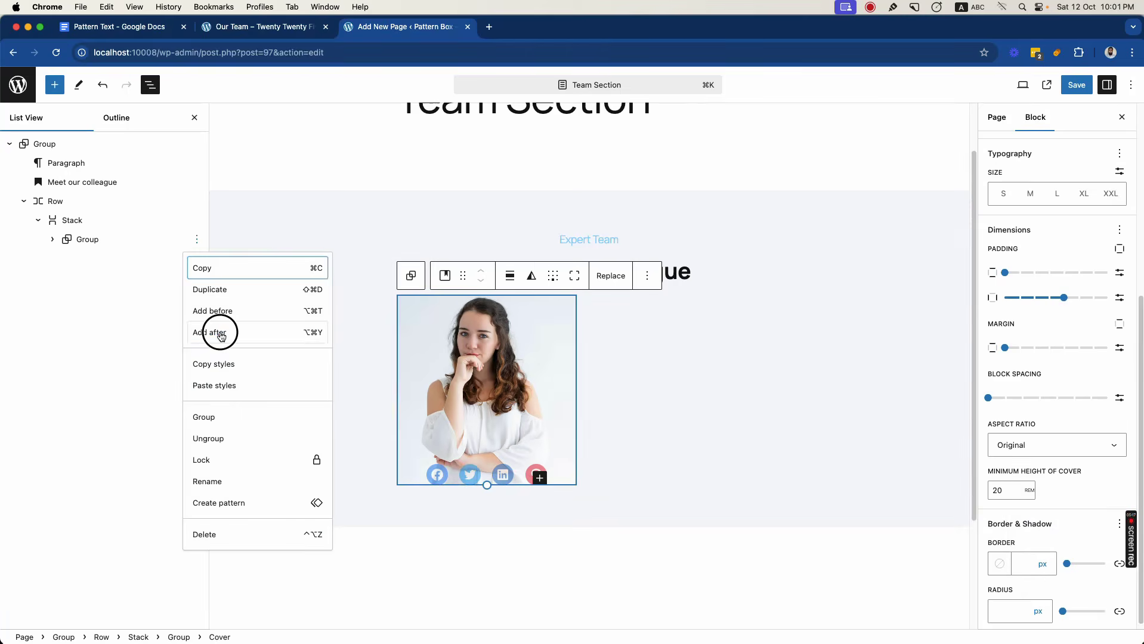
- Insert a single-container Group block after the photo's Group inside the Stack
click(220, 331)
text(/gro)
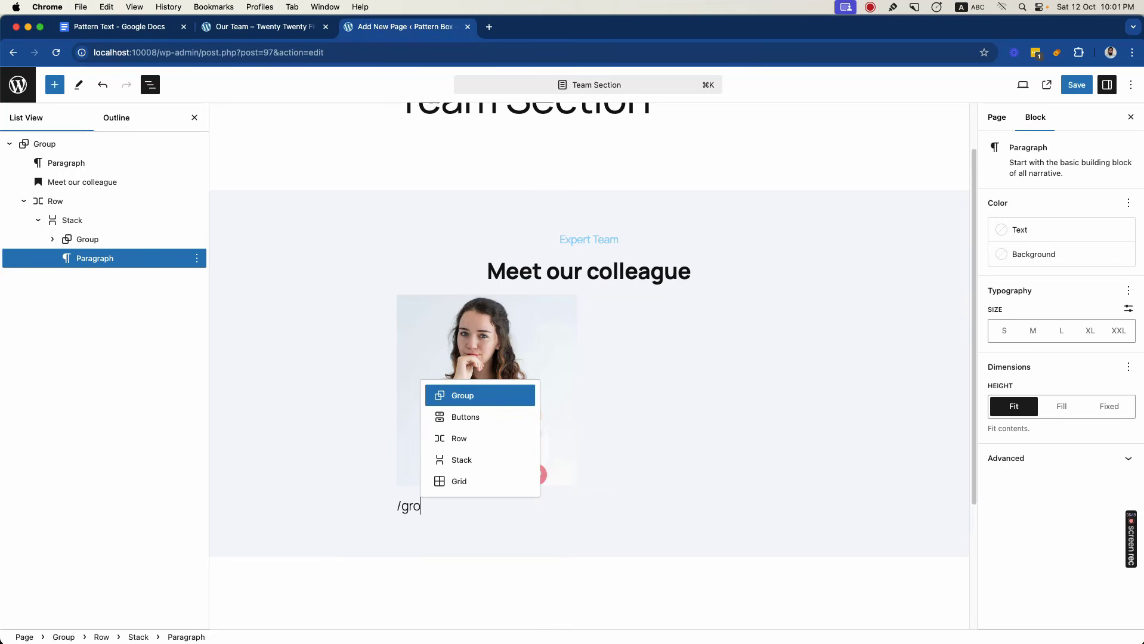
click(455, 395)
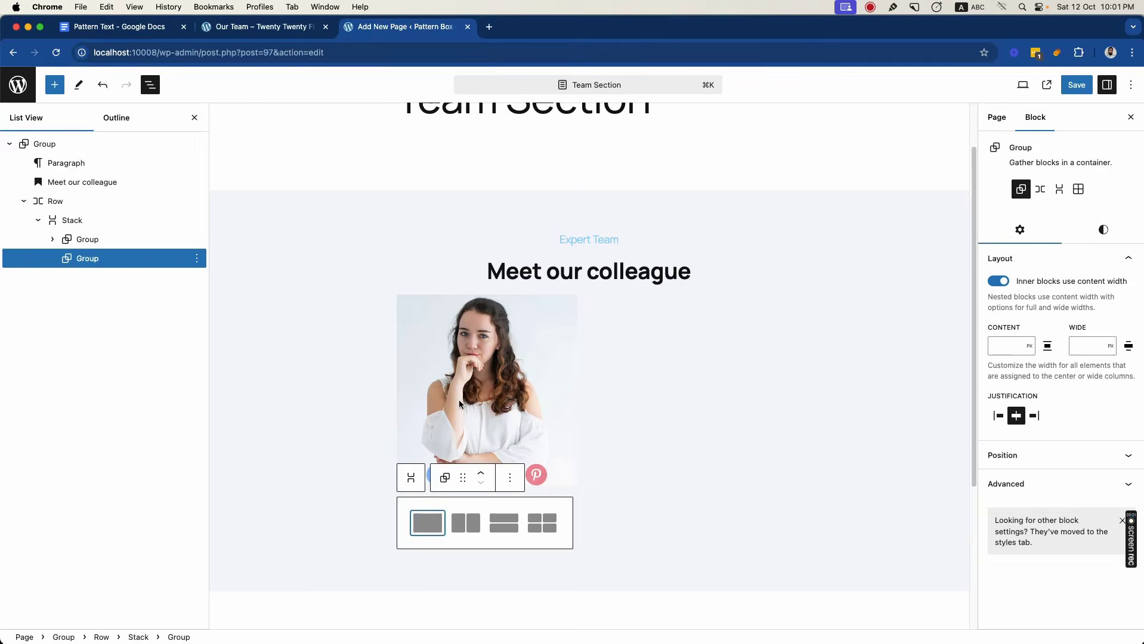
click(427, 513)
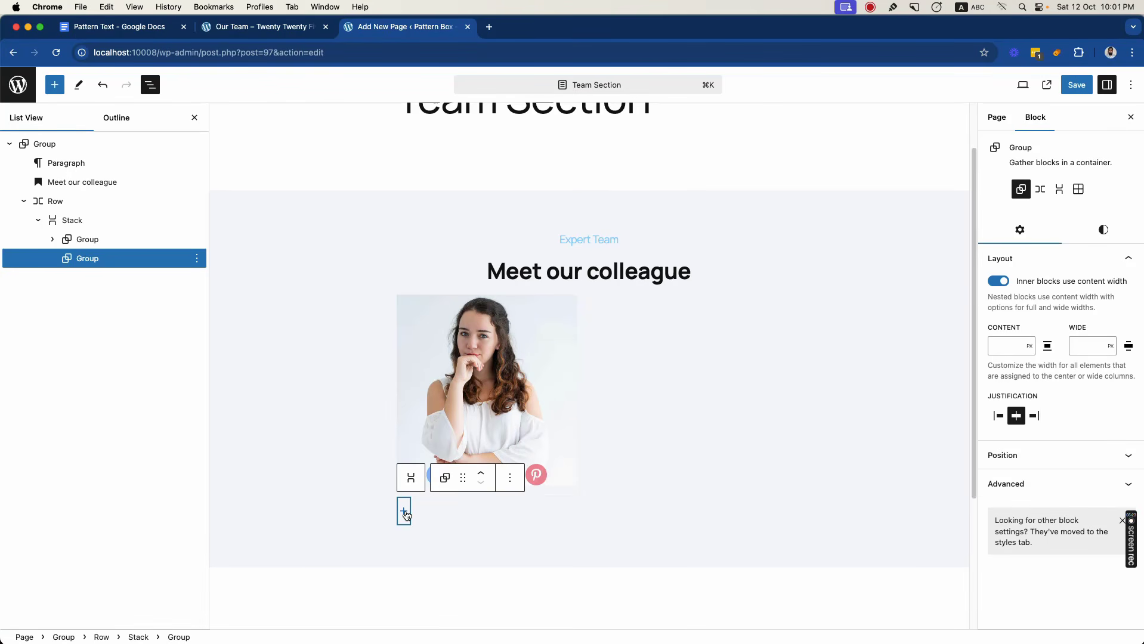
- Copy the first team member's name from the Our Team reference page into a paragraph in the new Group
click(252, 34)
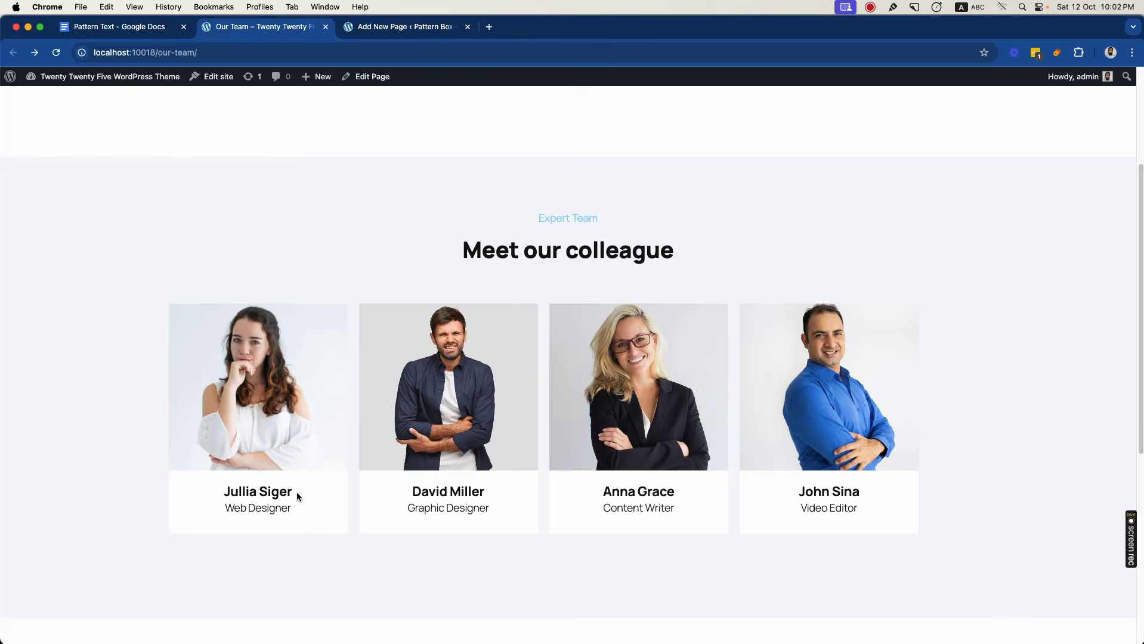
drag(296, 496, 224, 492)
key(super+c)
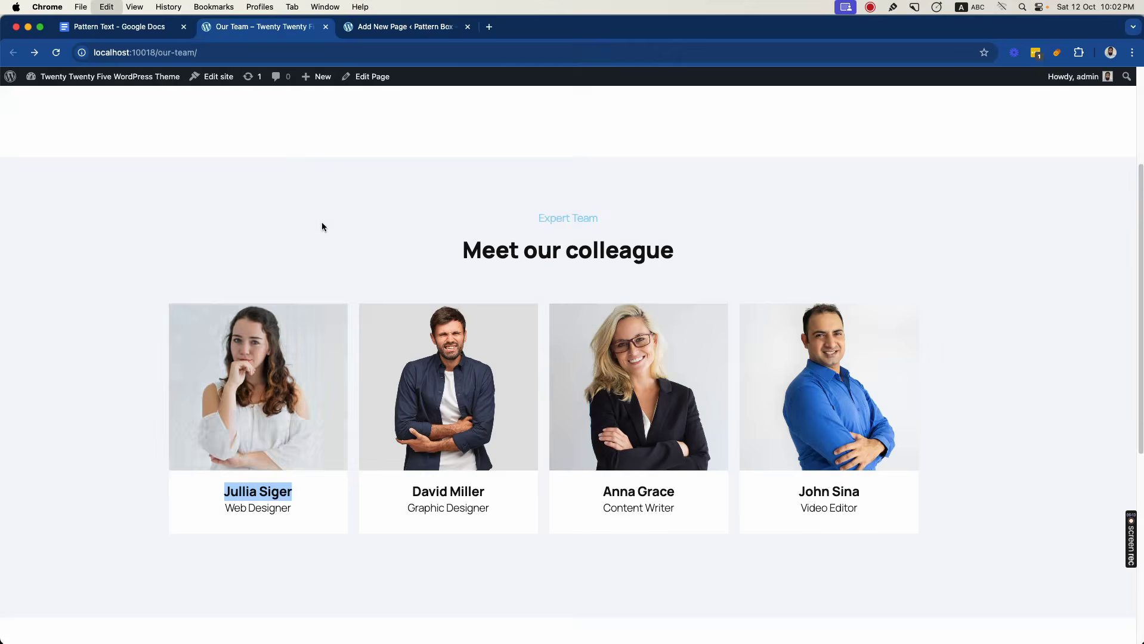
click(369, 28)
click(334, 53)
key(super+v)
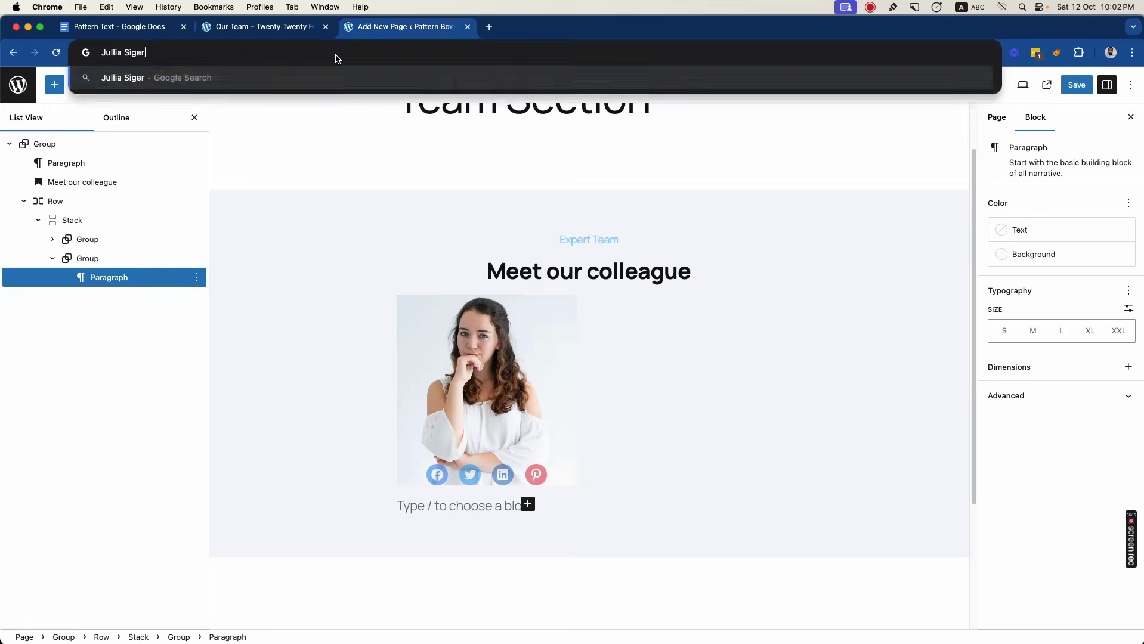
key(super+a)
key(BackSpace)
click(503, 508)
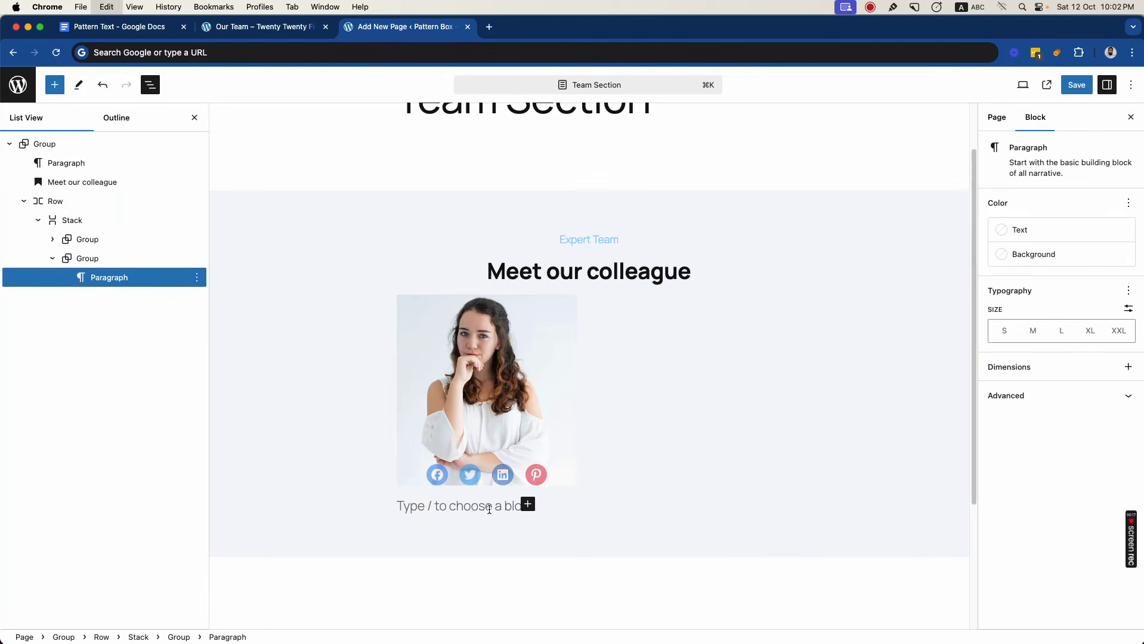
key(super+v)
- Centre-align the team member's name paragraph and make its text bold
key(super+a)
click(518, 482)
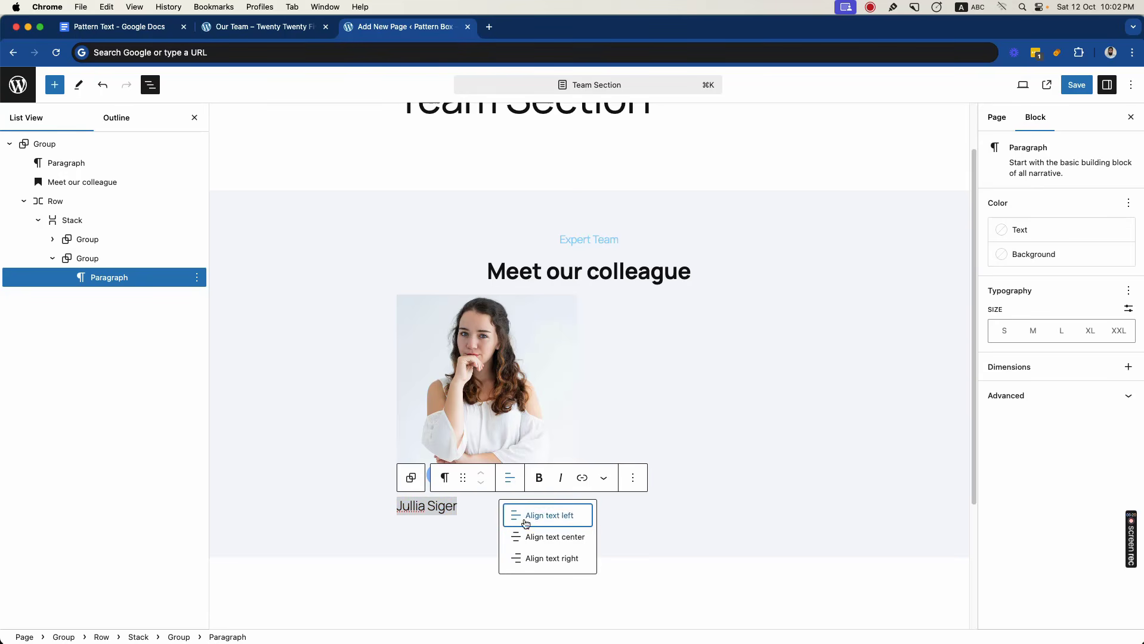
click(531, 534)
click(547, 485)
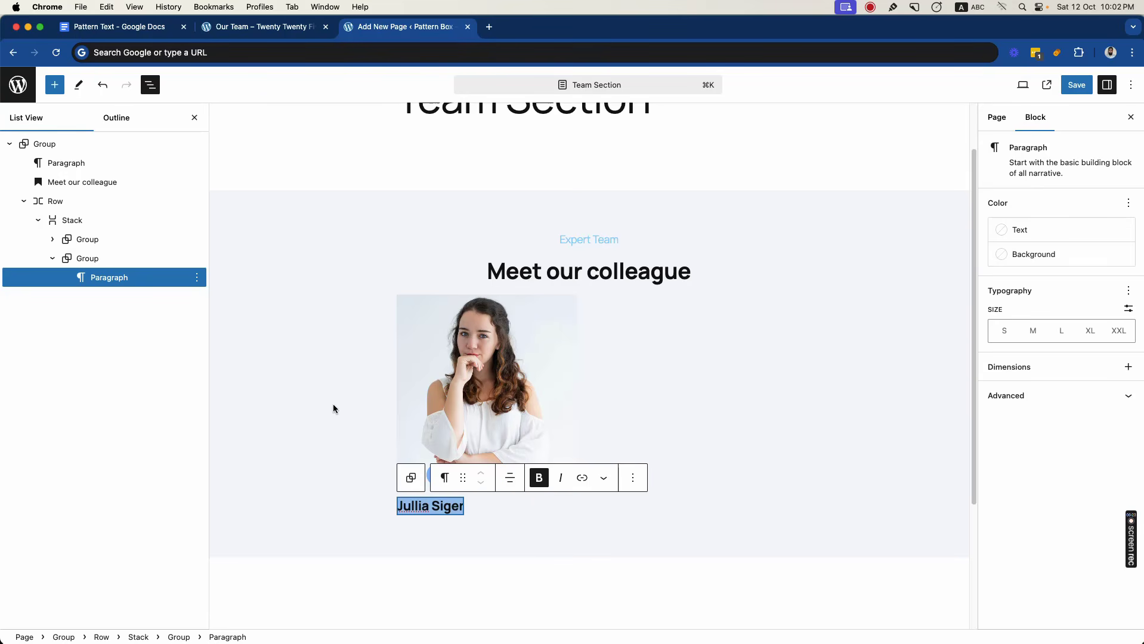
- Copy the first team member's "Web Designer" job title from the Our Team reference page
click(262, 27)
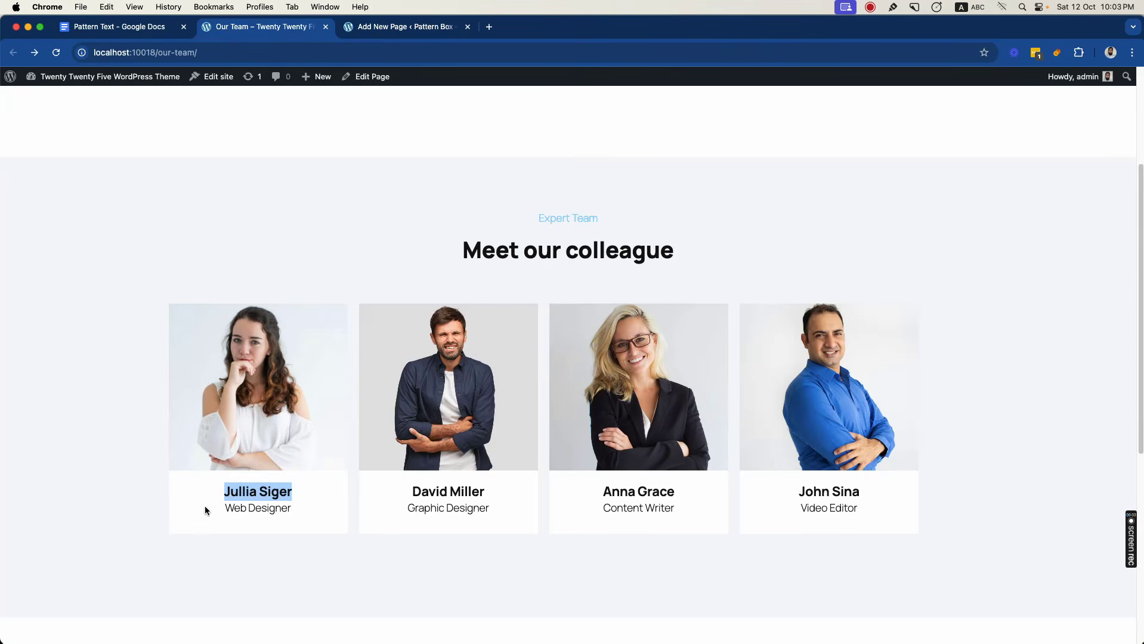
drag(225, 508, 290, 508)
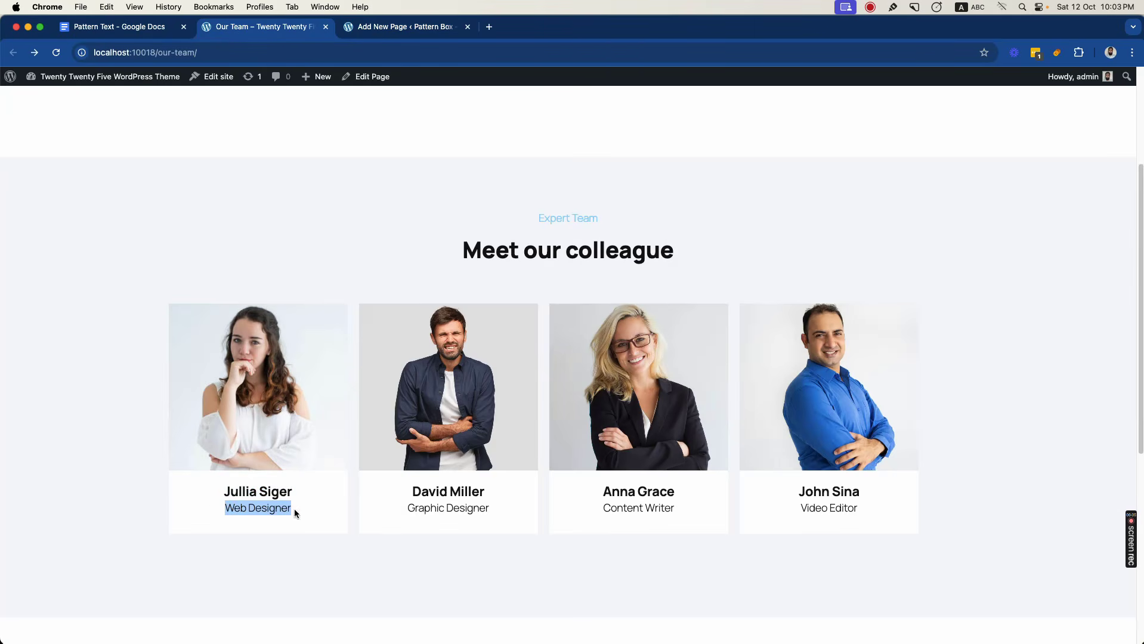
click(252, 53)
key(super+v)
key(super+a)
key(super+x)
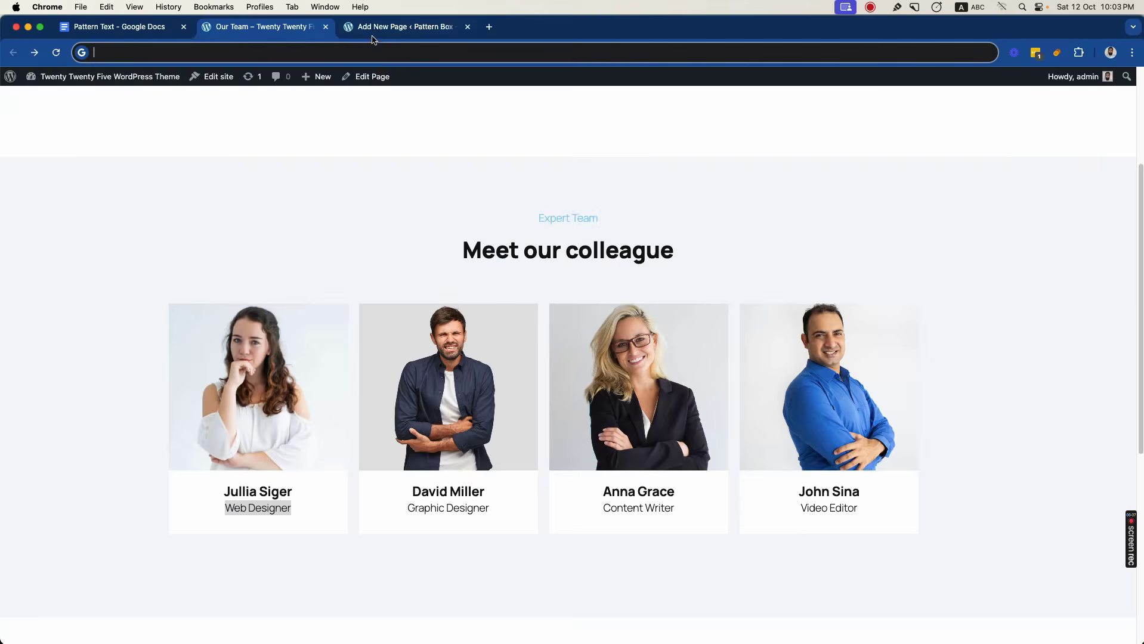
- Return to the page editor and paste "Web Designer" as a new paragraph below the team member's name
click(377, 28)
click(470, 512)
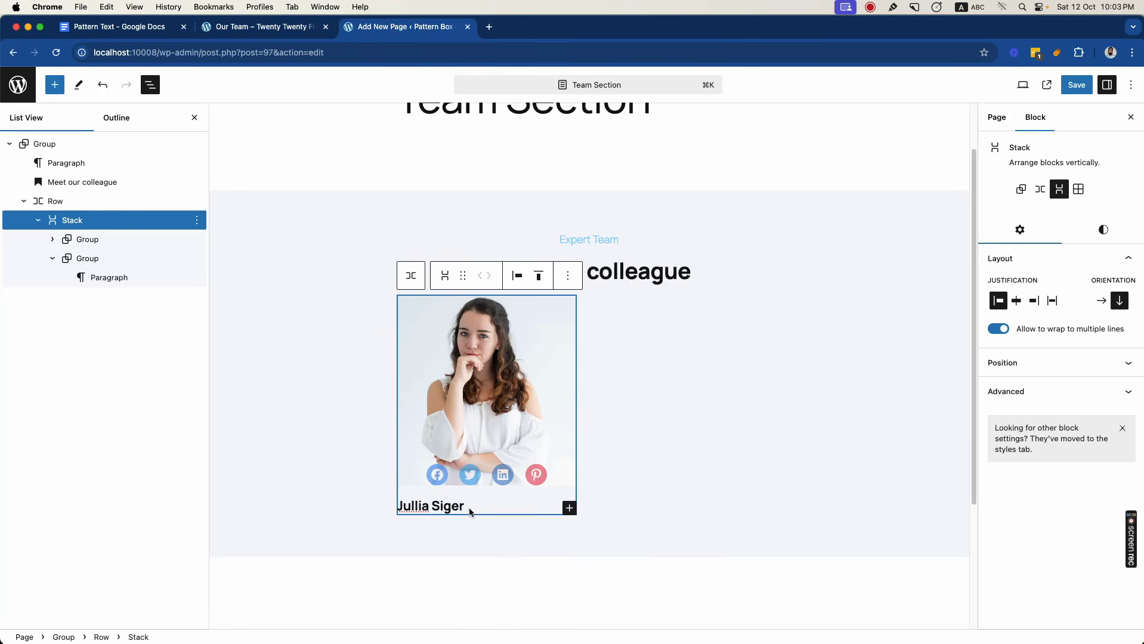
click(467, 506)
click(454, 506)
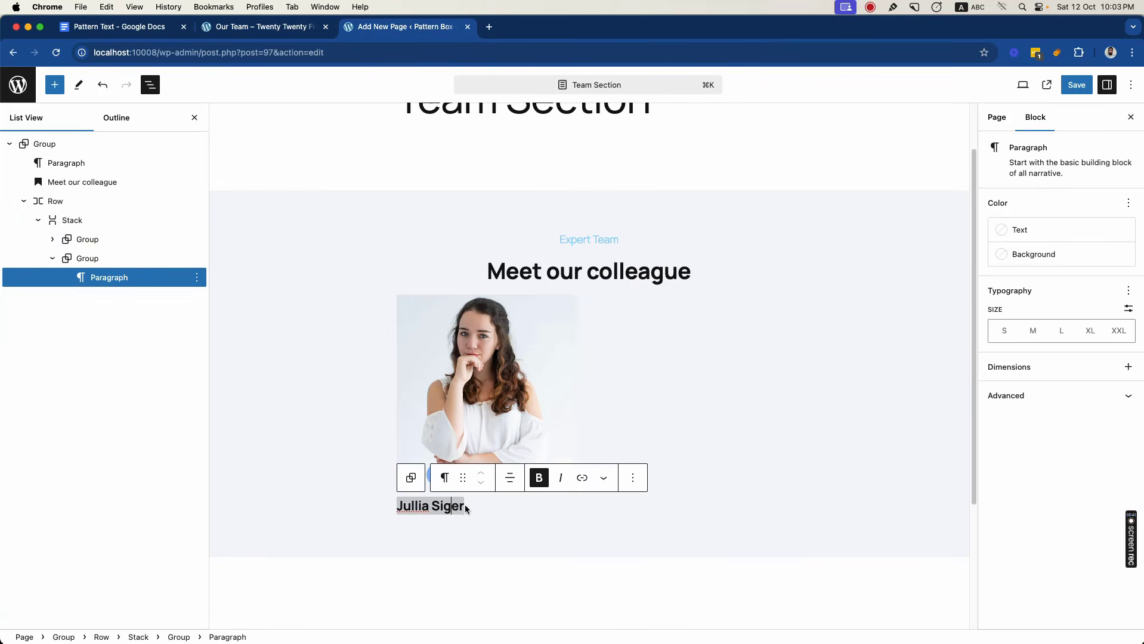
click(468, 509)
click(461, 506)
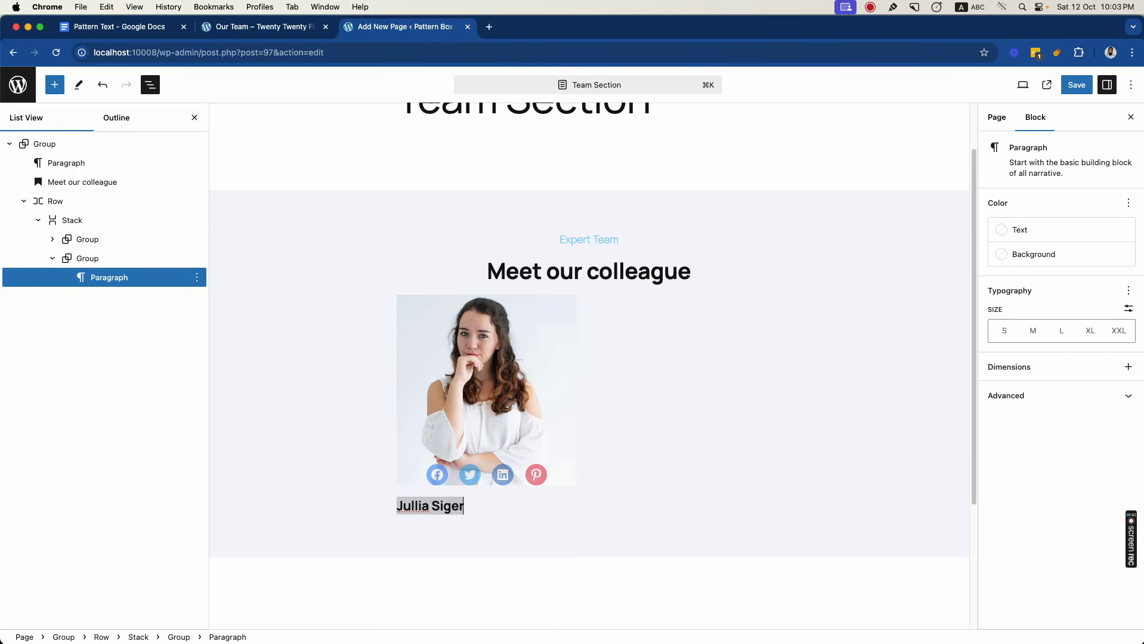
key(Return)
key(super+v)
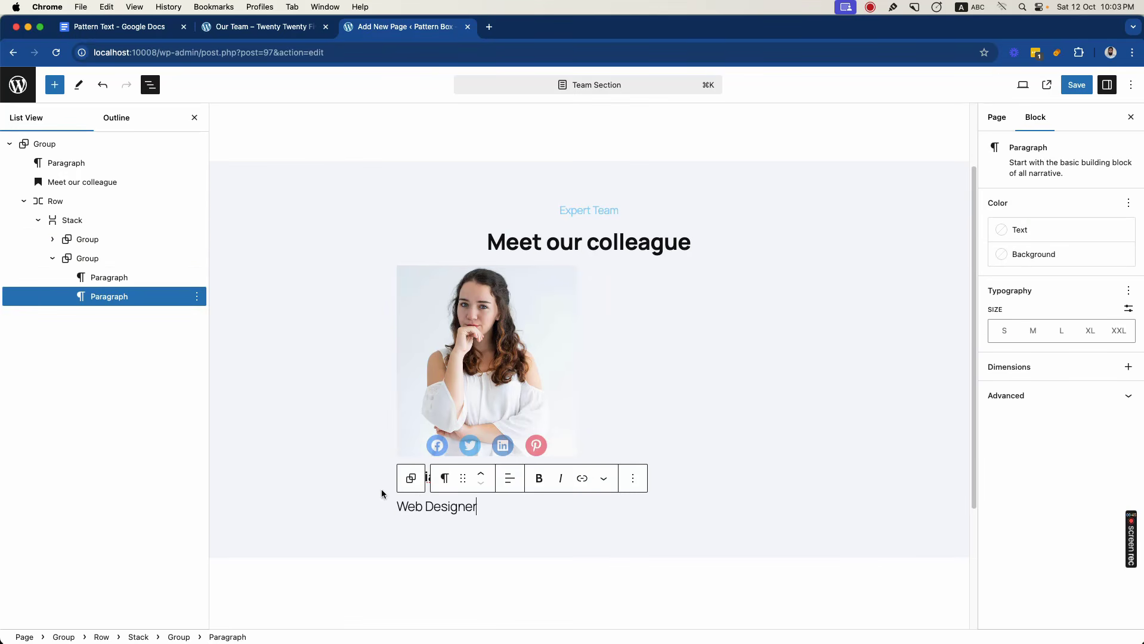
- Set the "Web Designer" paragraph to Medium font size and centre-align its text
click(424, 508)
key(super+a)
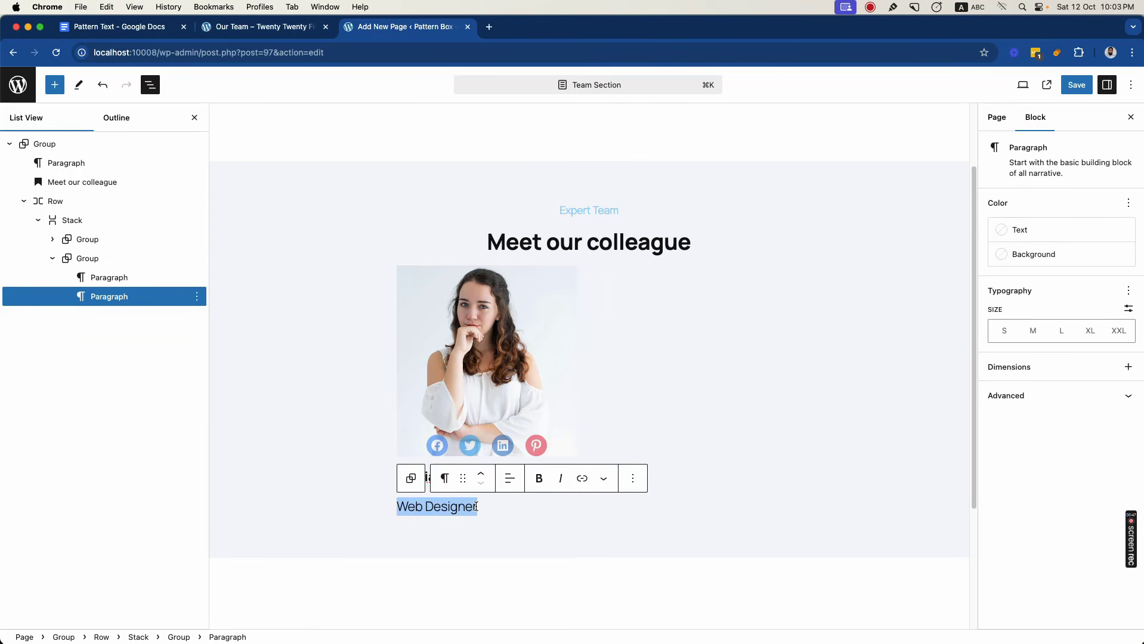
click(1003, 332)
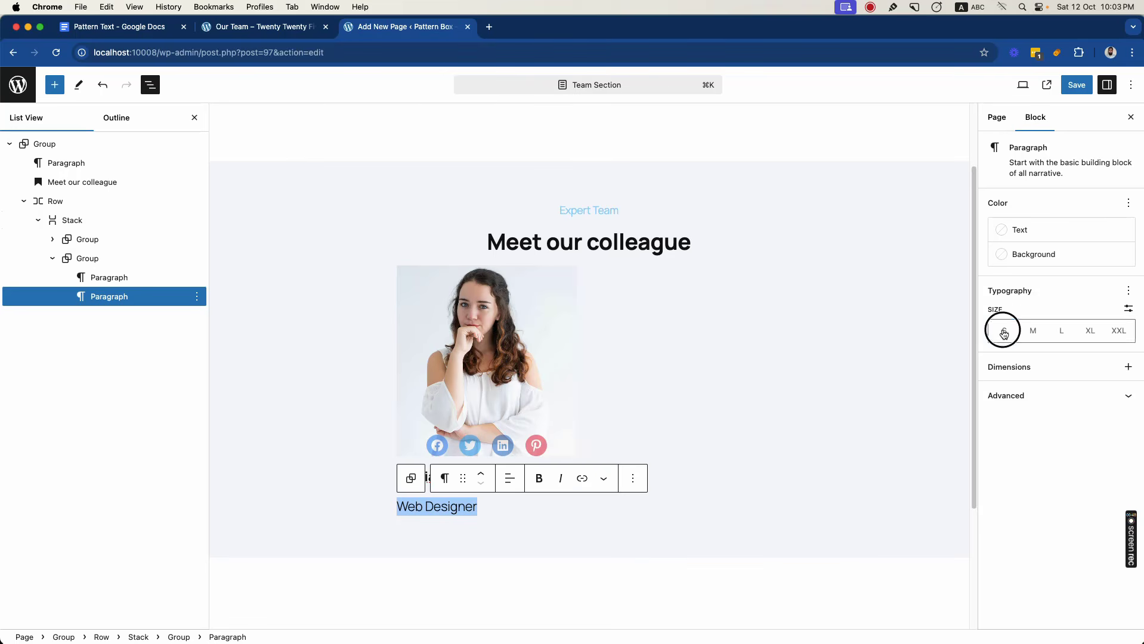
click(1033, 331)
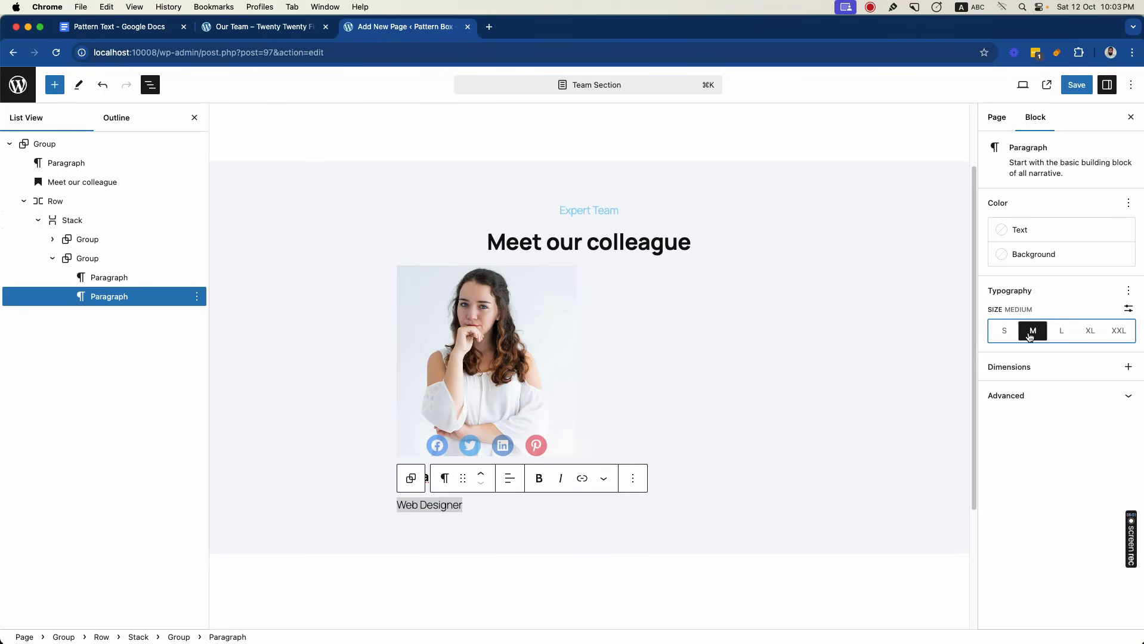
click(518, 481)
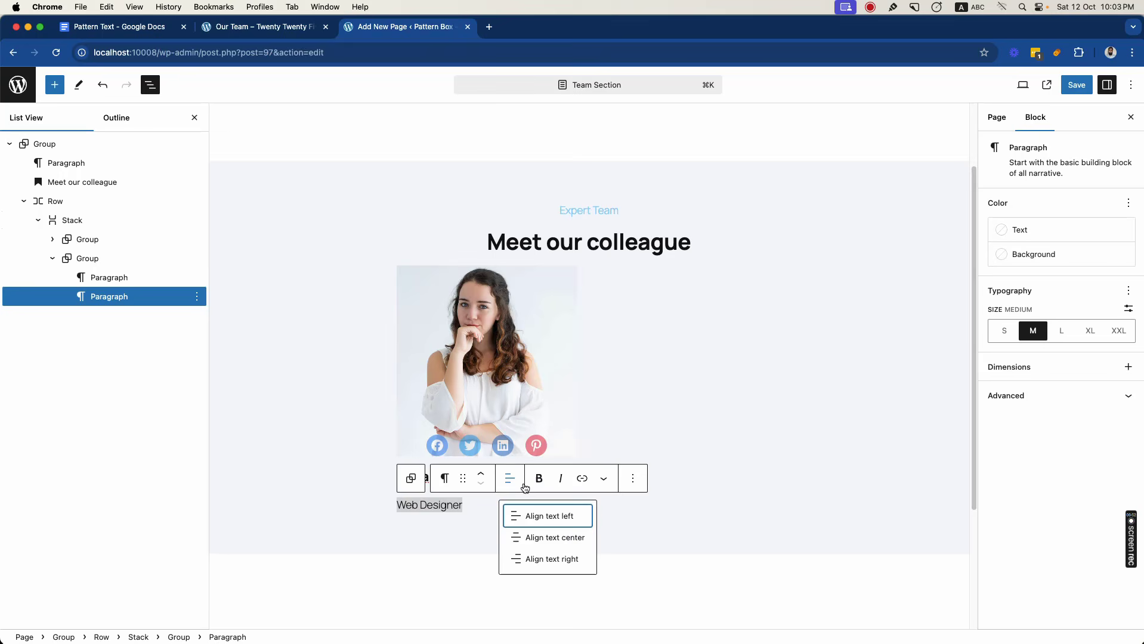
click(535, 537)
click(508, 522)
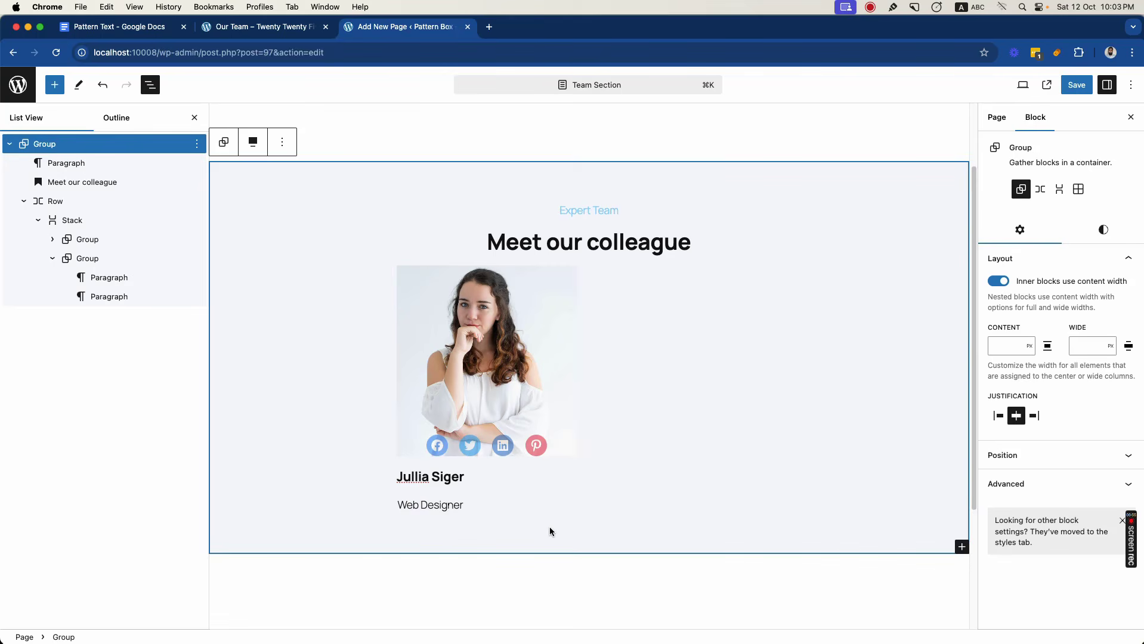
- Set the block spacing of the Group holding the name and job title to None
click(107, 261)
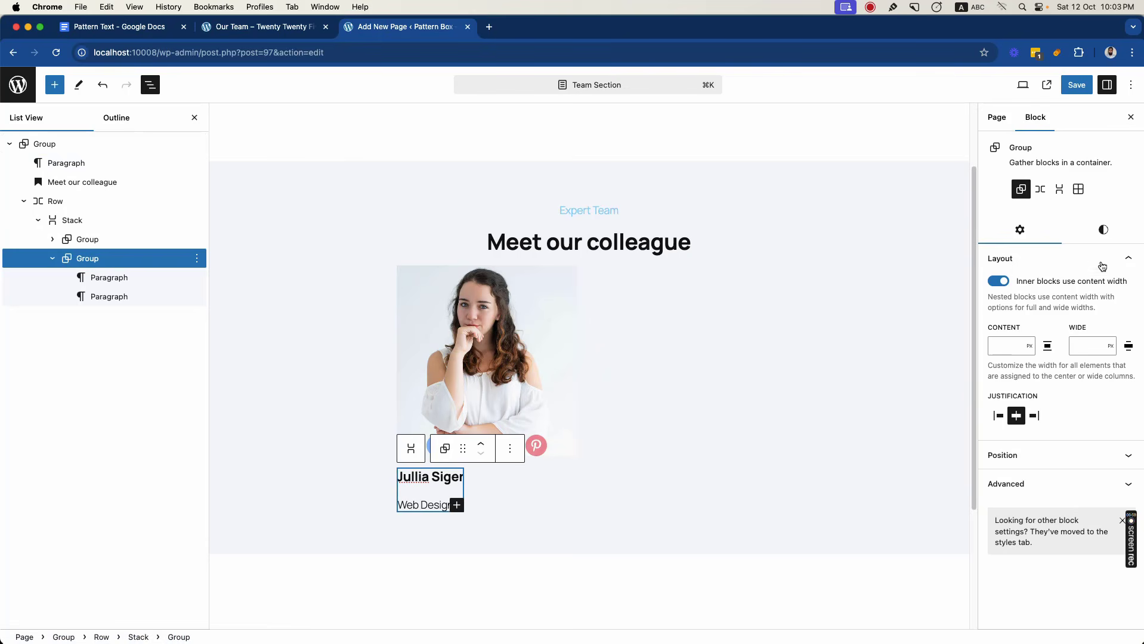
click(1099, 234)
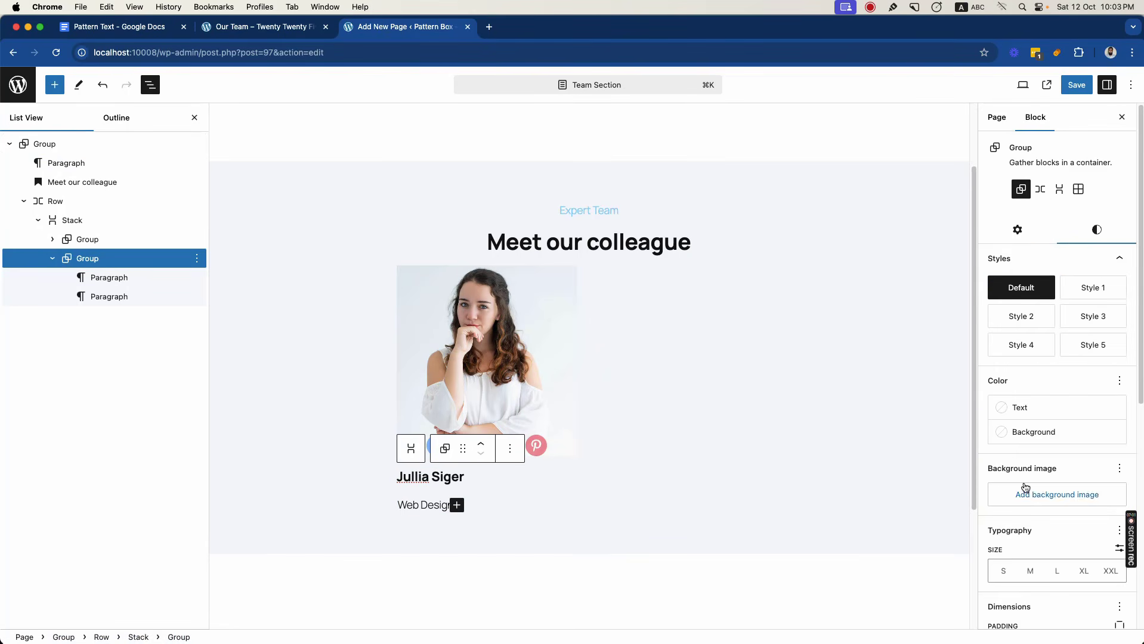
scroll(1034, 494, down, 5)
scroll(1034, 499, down, 2)
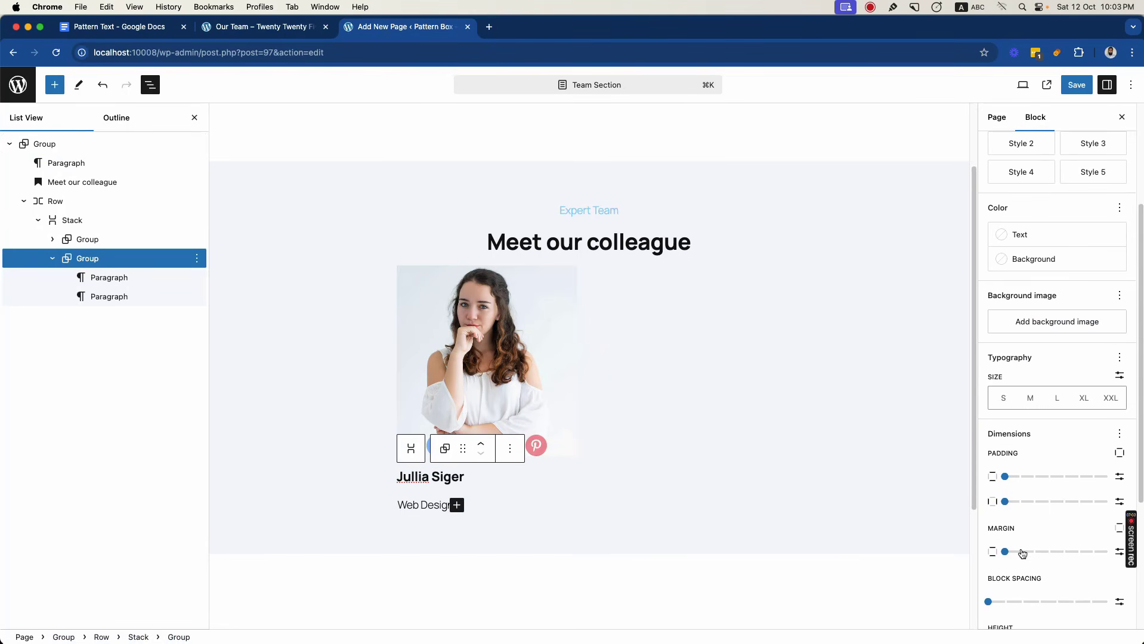
click(993, 572)
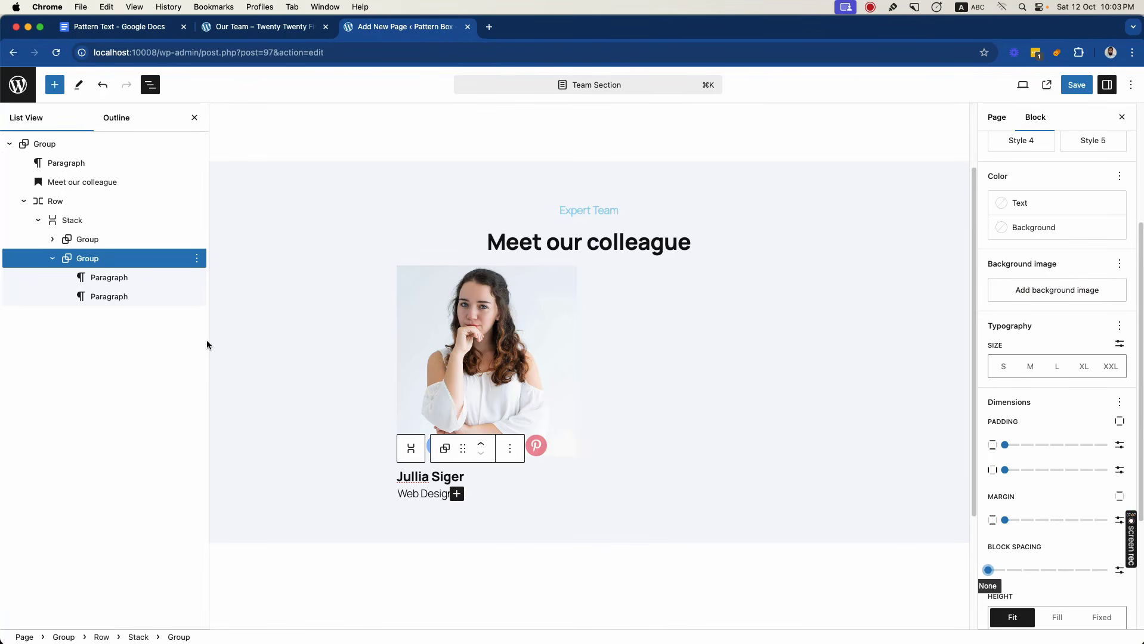
- Set the team card Stack's justification to centre
click(84, 223)
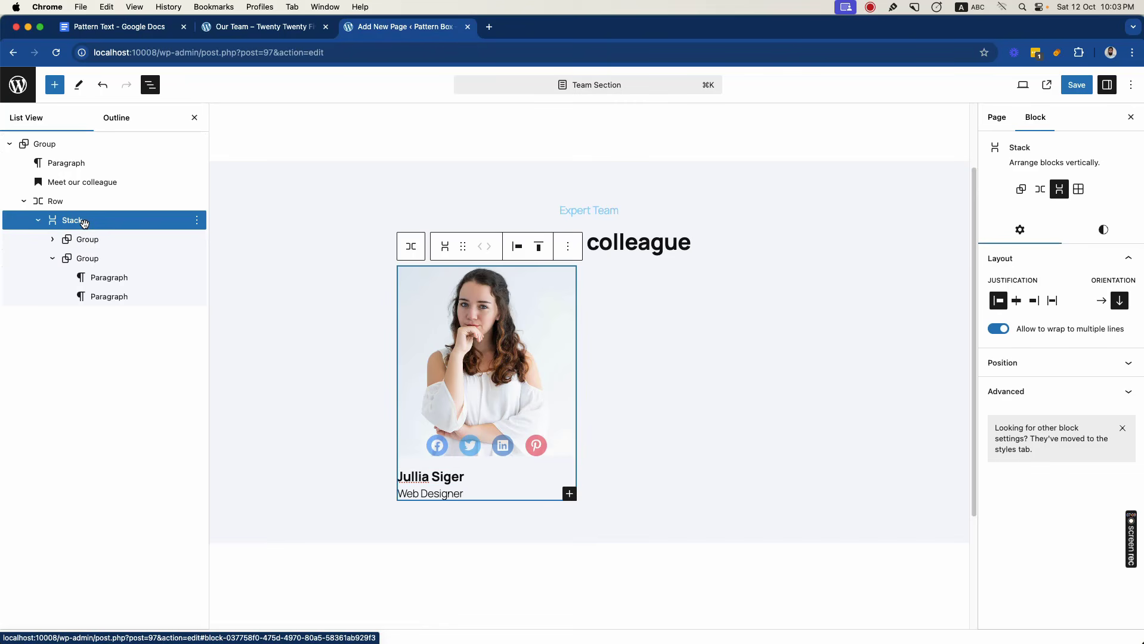
click(517, 246)
click(535, 306)
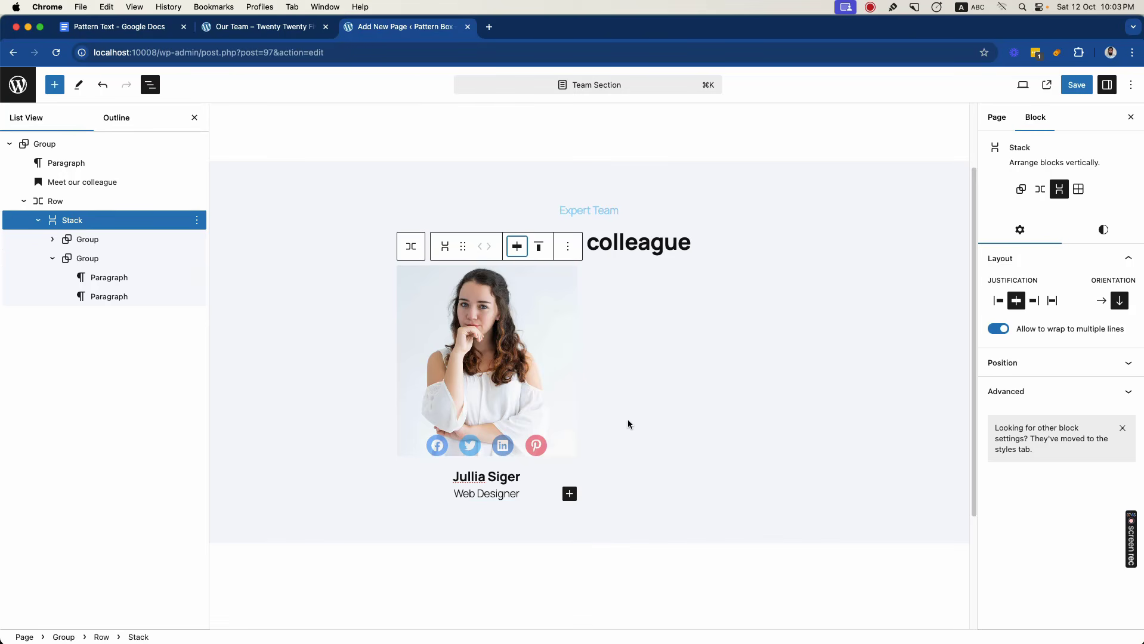
- Give the team card Stack only a bottom padding and set it to Small
click(1102, 229)
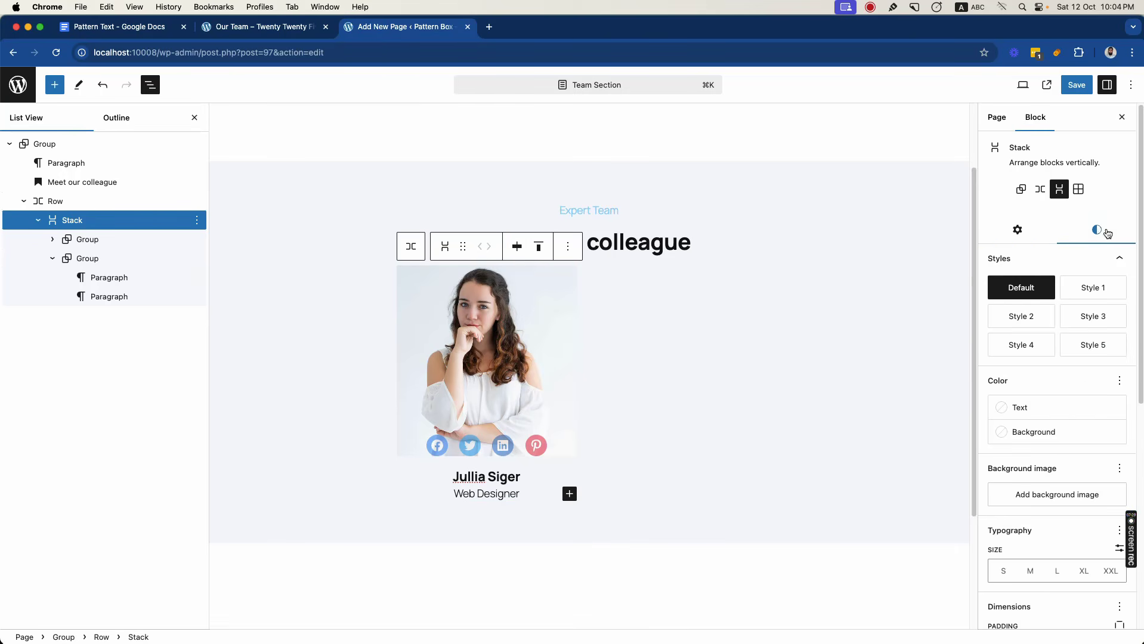
scroll(1082, 399, down, 6)
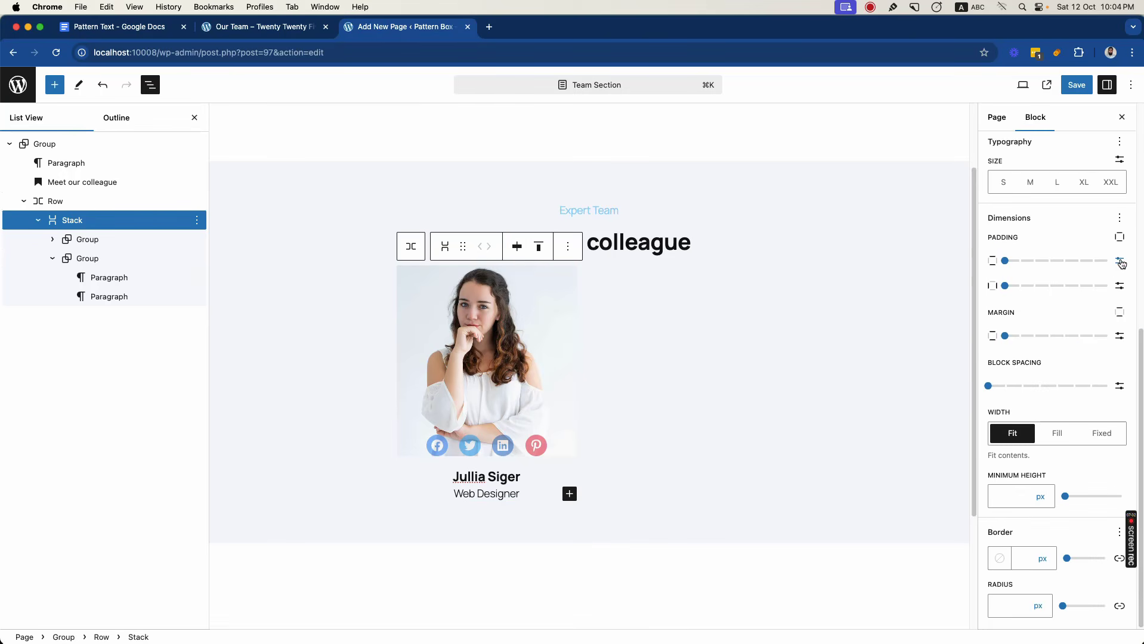
click(1120, 237)
click(1020, 335)
drag(987, 286, 1043, 292)
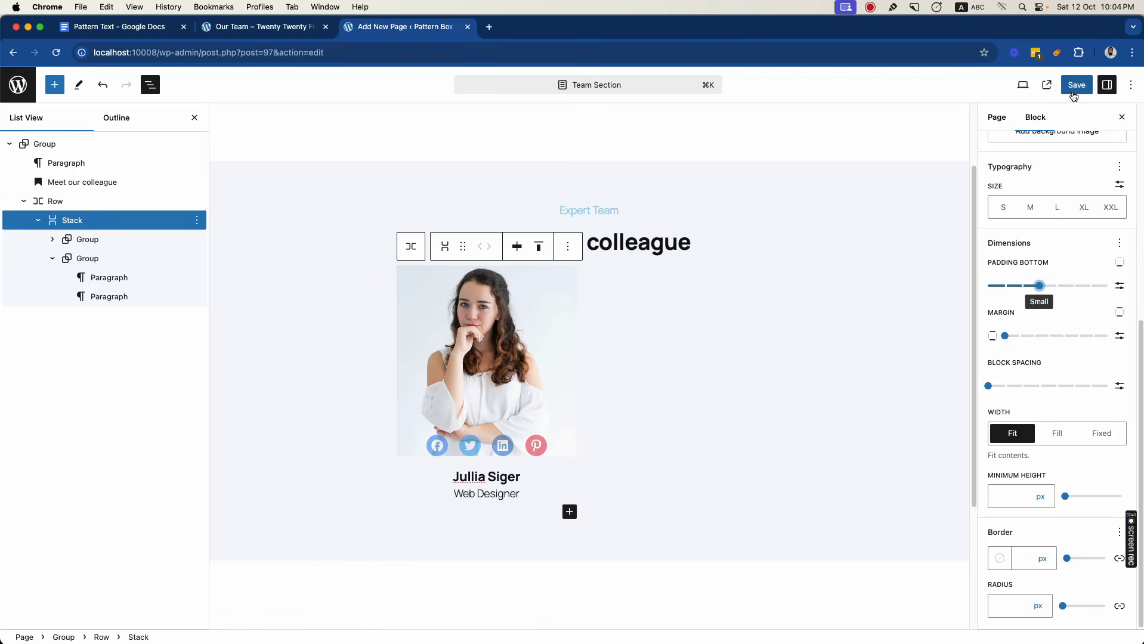
- Duplicate the team card Stack three times so the Row holds four cards
click(38, 220)
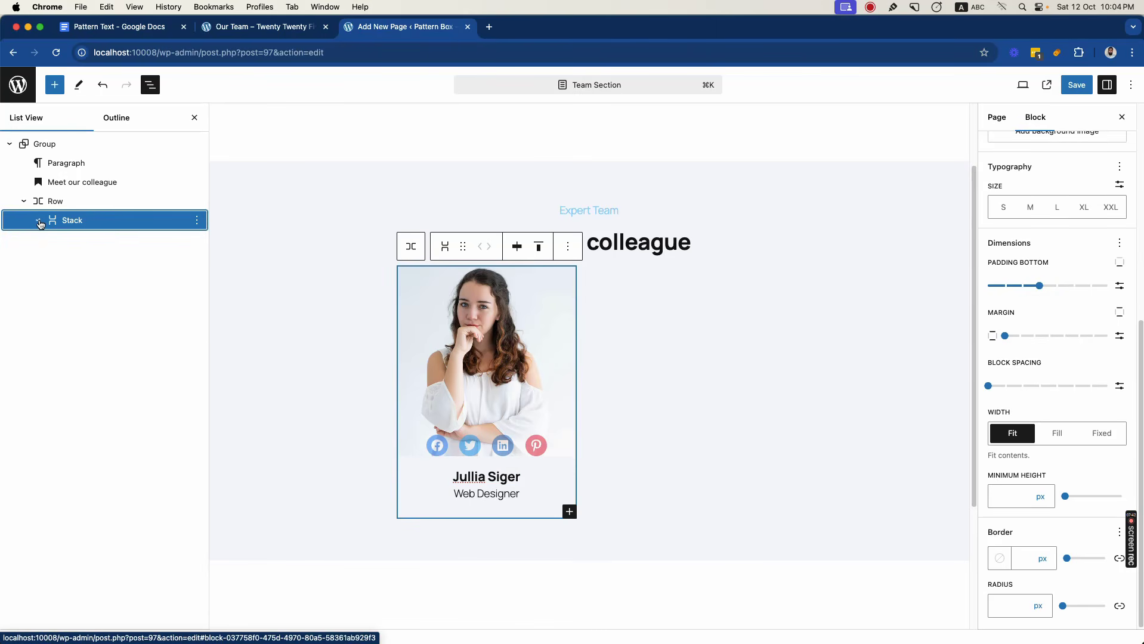
click(197, 221)
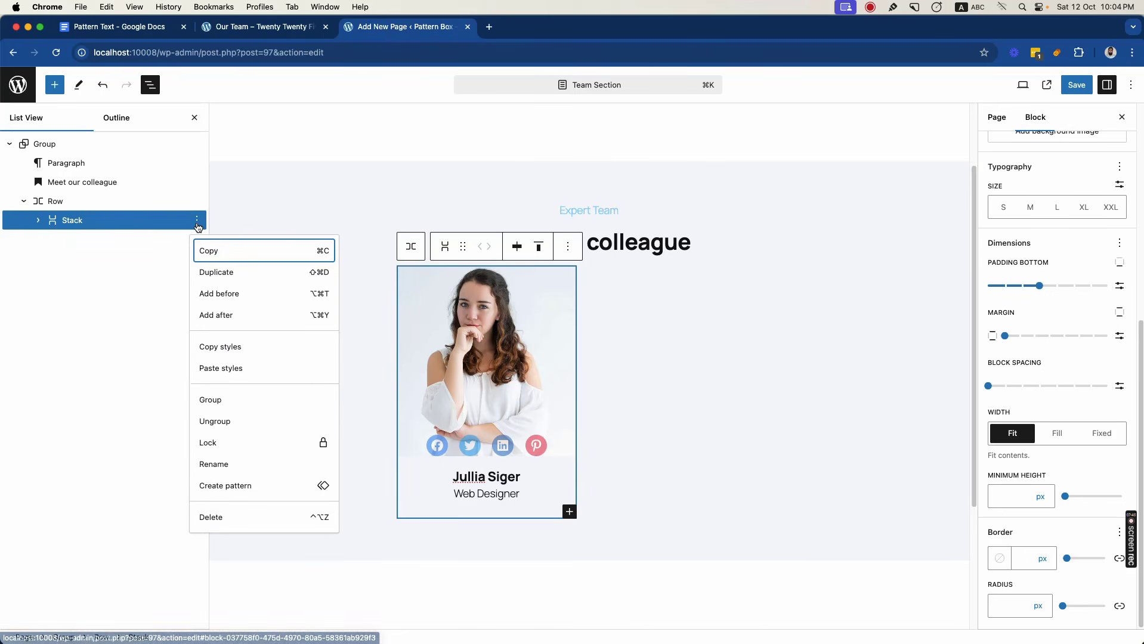
click(220, 276)
key(super+shift+d)
key(super+shift+d)
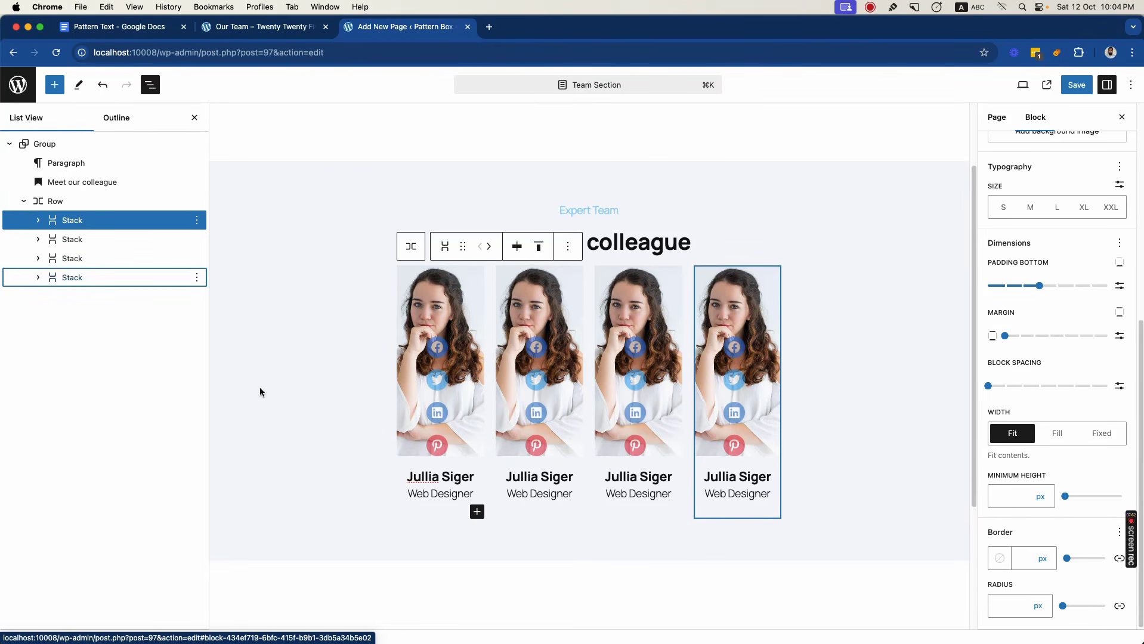
- Set the alignment of the Row holding the four team cards to Wide width
click(85, 221)
click(74, 201)
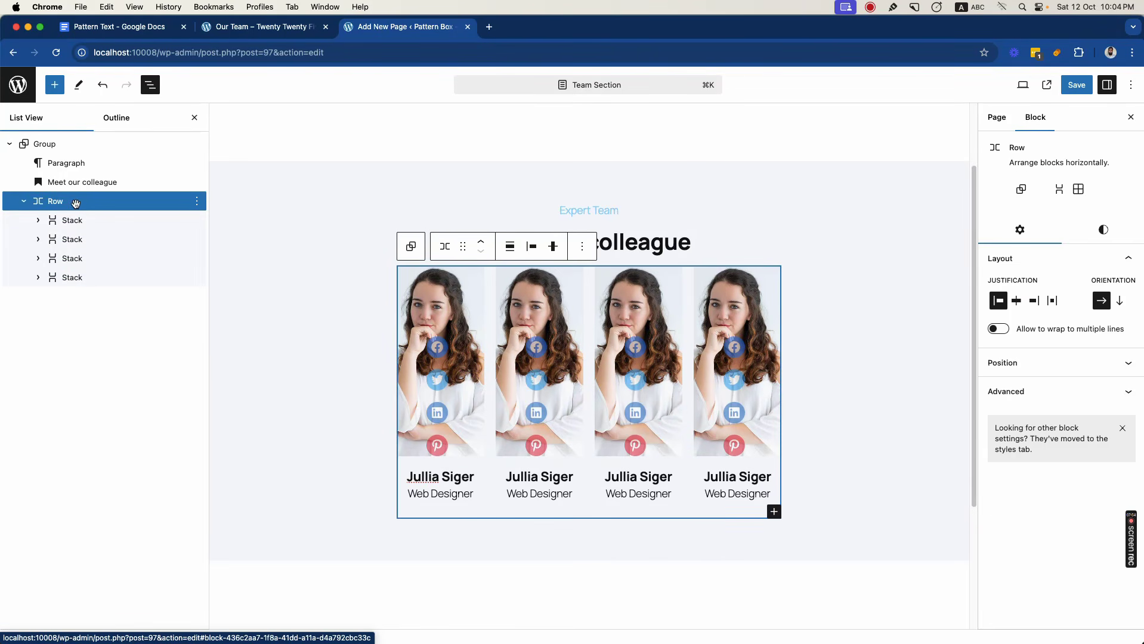
click(504, 254)
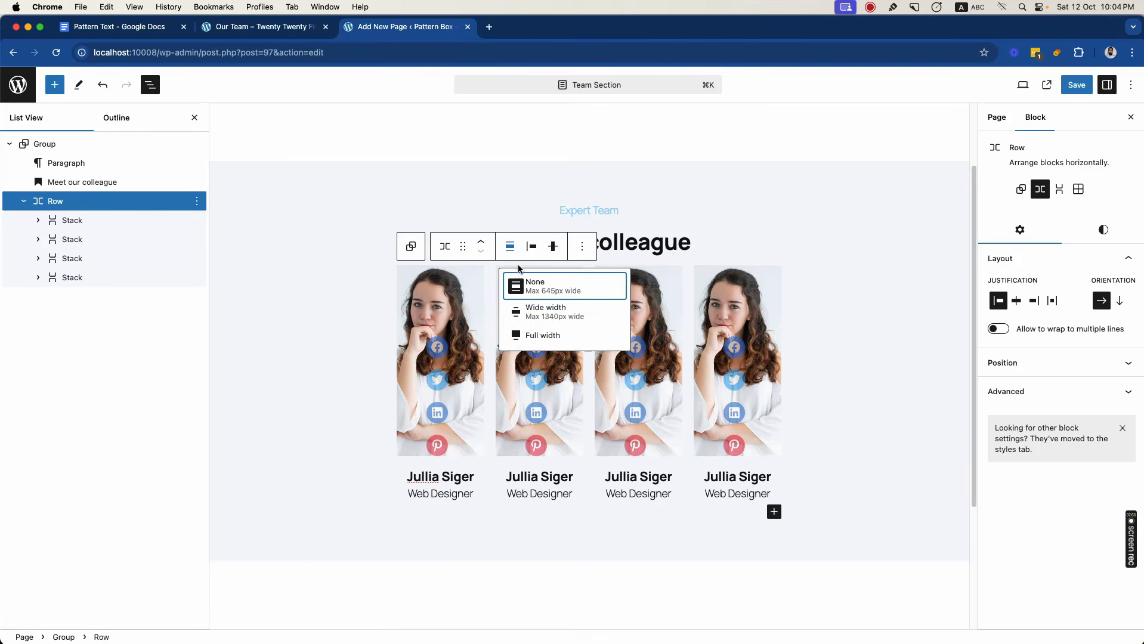
click(537, 307)
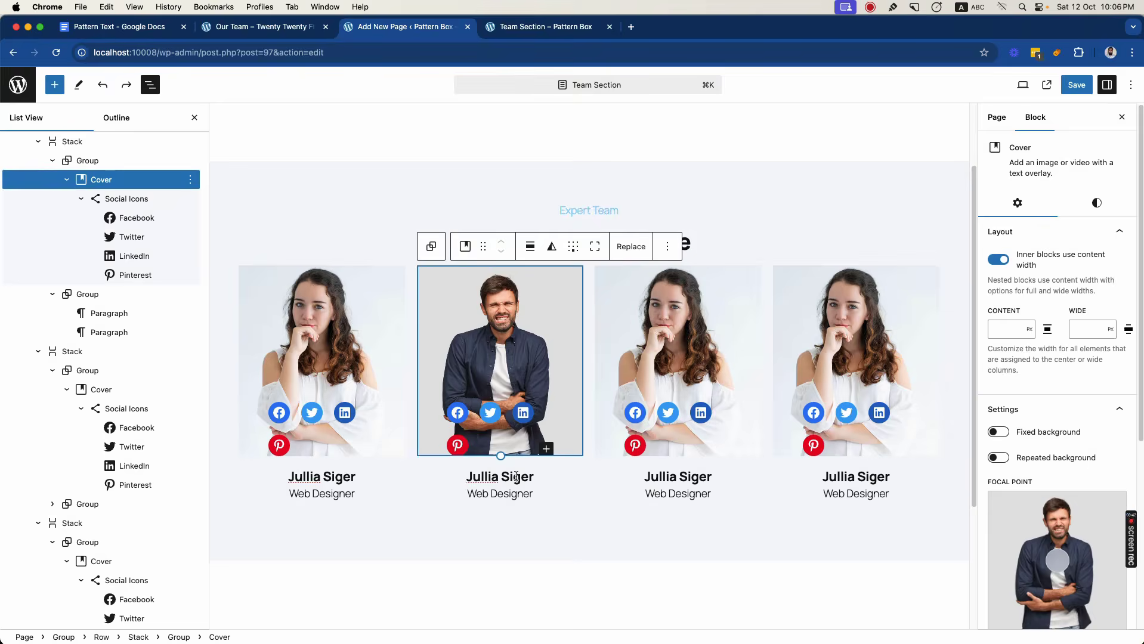
- Replace the third card's Cover image with the media library photo of the blonde woman wearing glasses
click(678, 358)
click(804, 247)
click(793, 271)
click(345, 224)
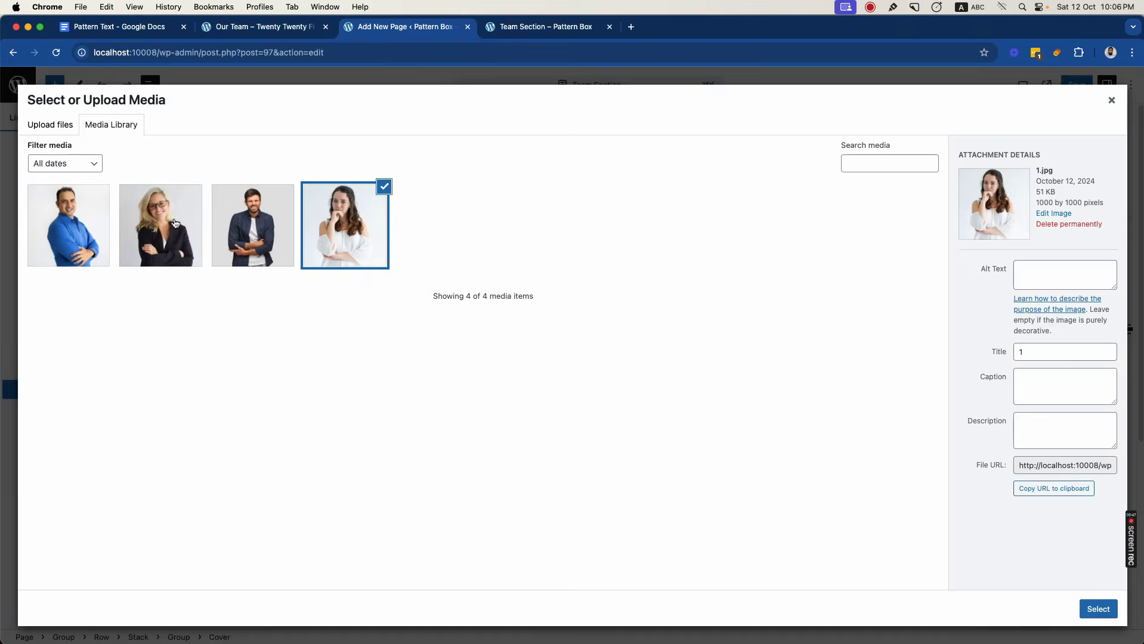
click(1098, 605)
- Replace the fourth card's Cover image with the media library photo of the man in the blue shirt
click(857, 358)
click(926, 246)
click(960, 284)
click(69, 225)
click(1095, 608)
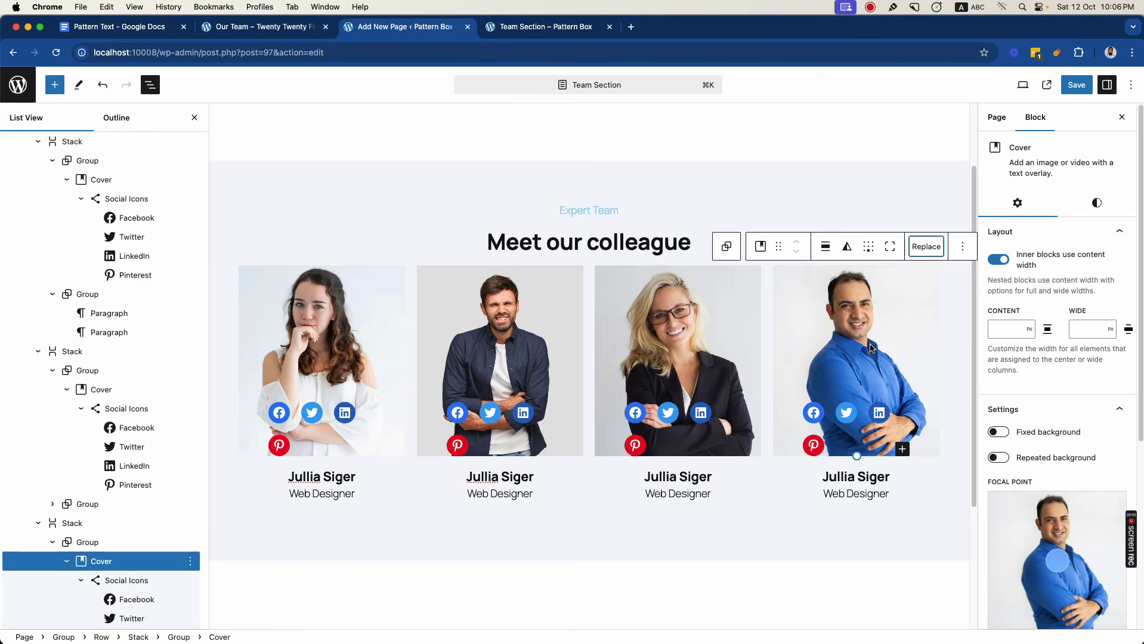
- Save the page and review the four cards on the reloaded published Team Section page
click(1076, 85)
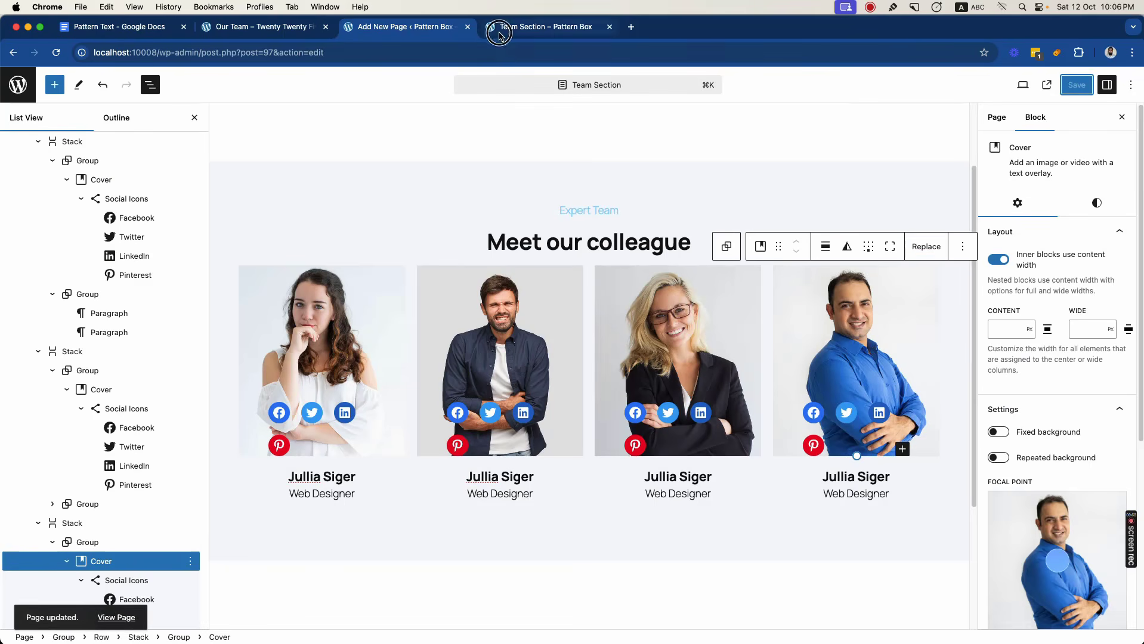
click(525, 27)
key(super+r)
scroll(541, 370, down, 3)
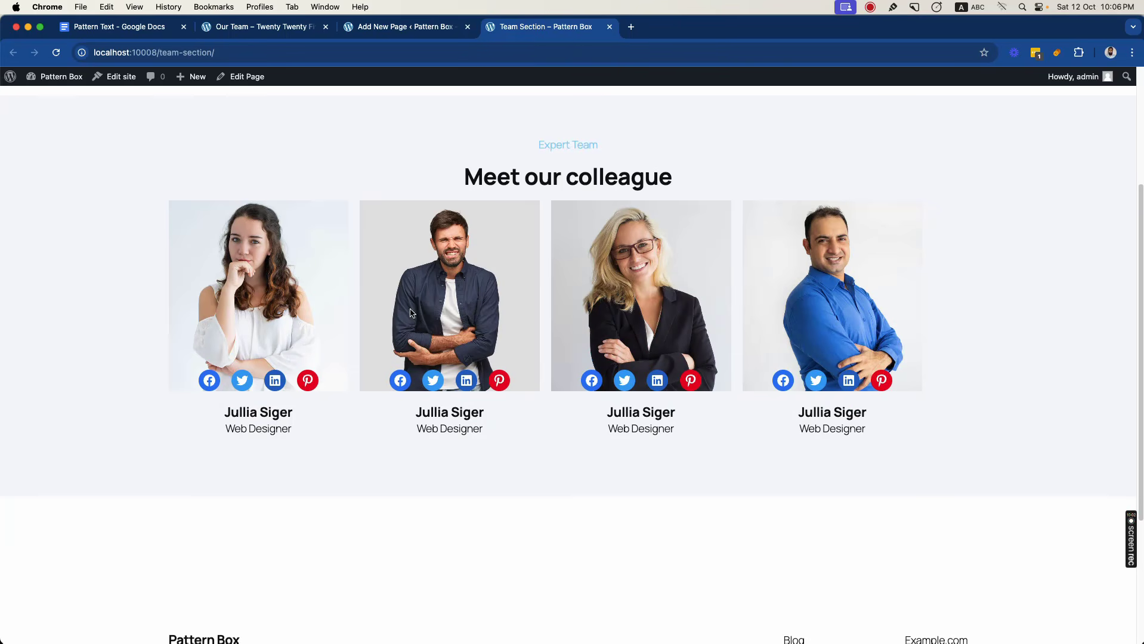
scroll(388, 300, up, 1)
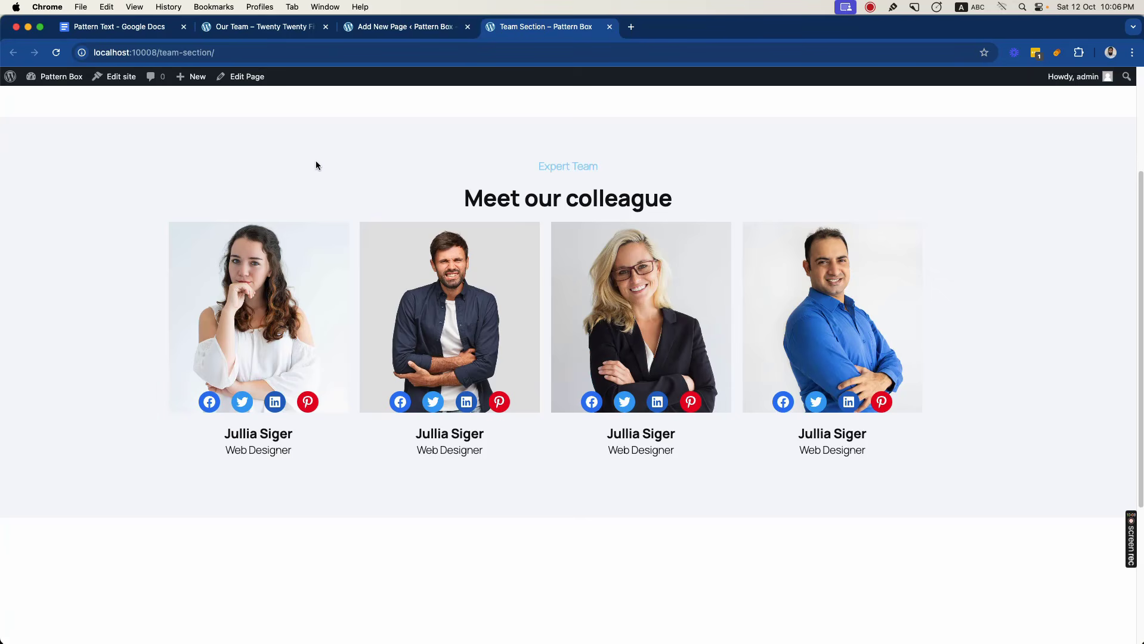
- Back in the editor, give the Row of cards the additional CSS class team-members-block and save the page
click(394, 29)
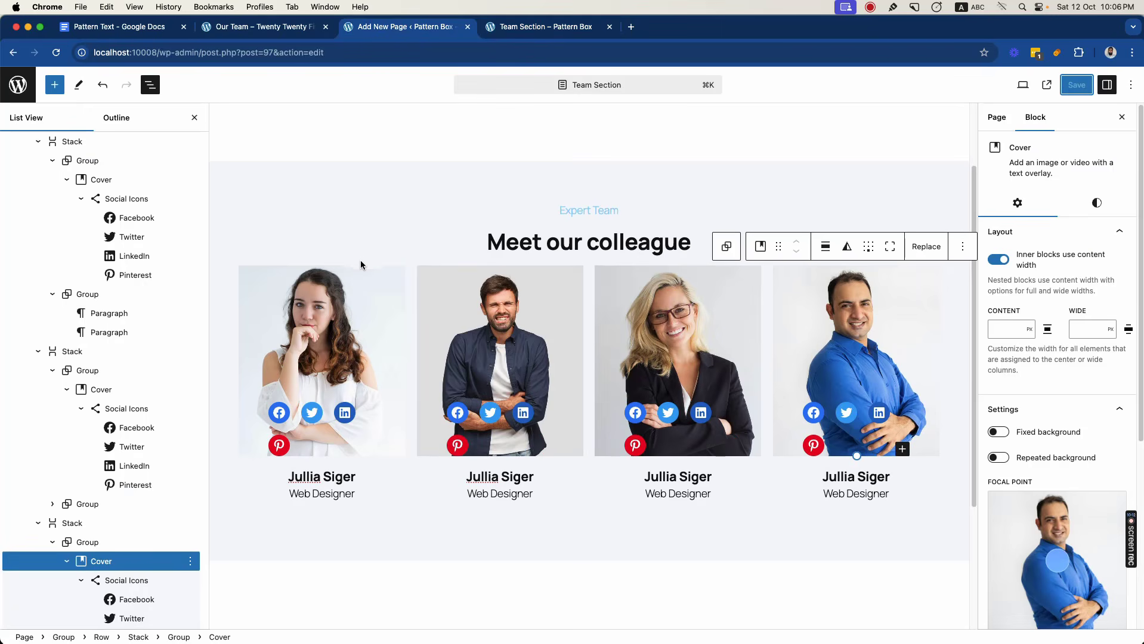
click(362, 291)
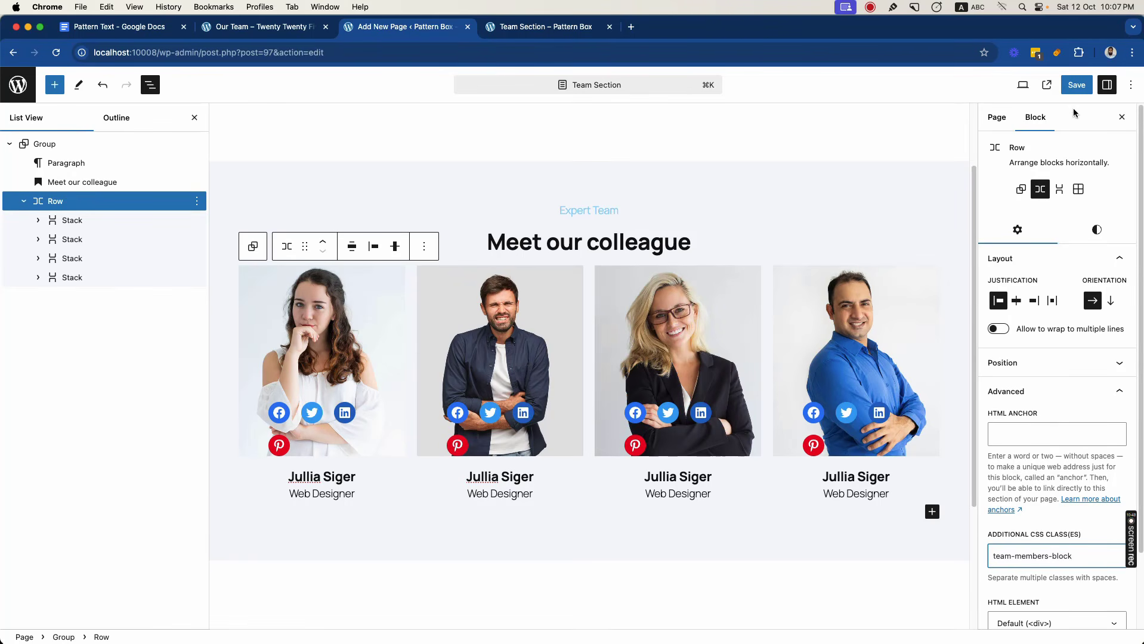
click(1076, 85)
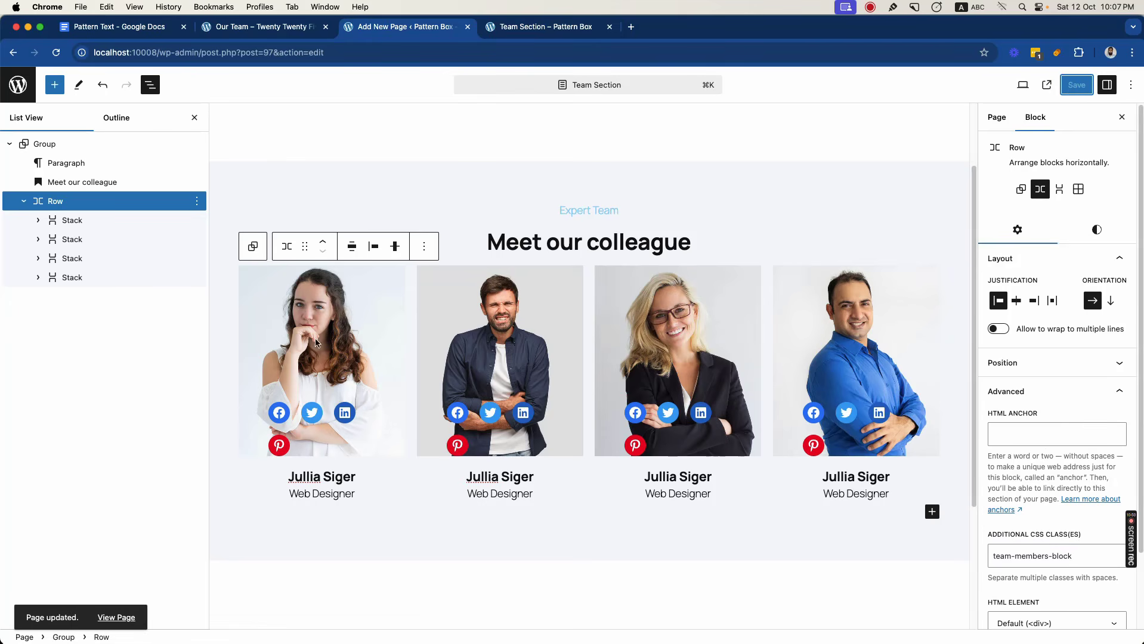
- Give the first team card Stack the additional CSS class team-member-item and save the page
click(77, 221)
click(1024, 391)
click(1023, 559)
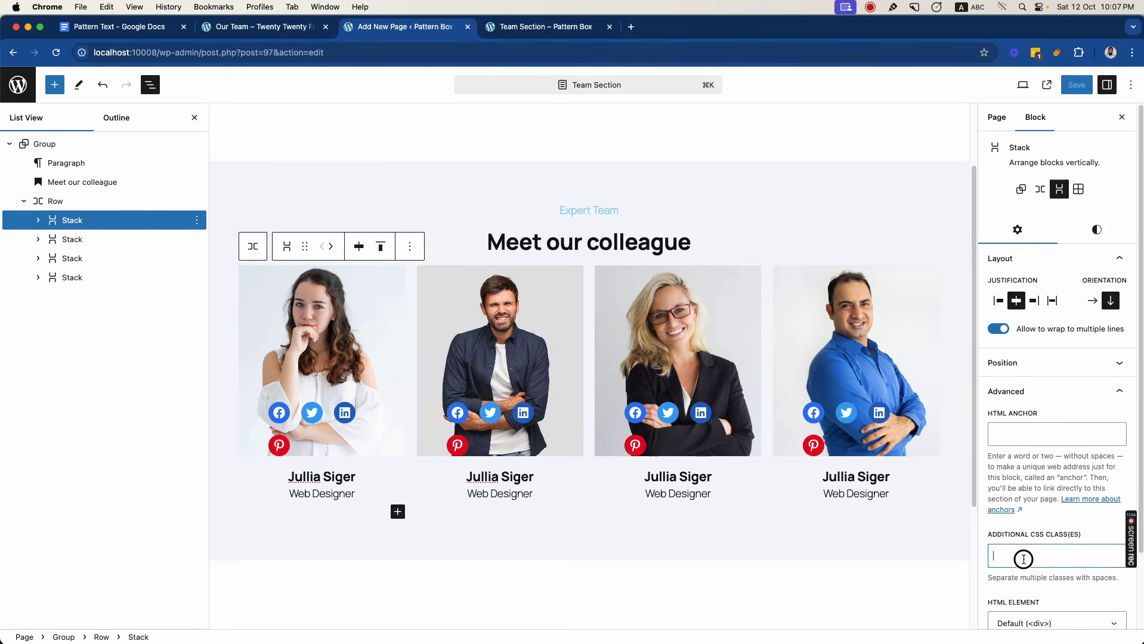
text(team-member-item)
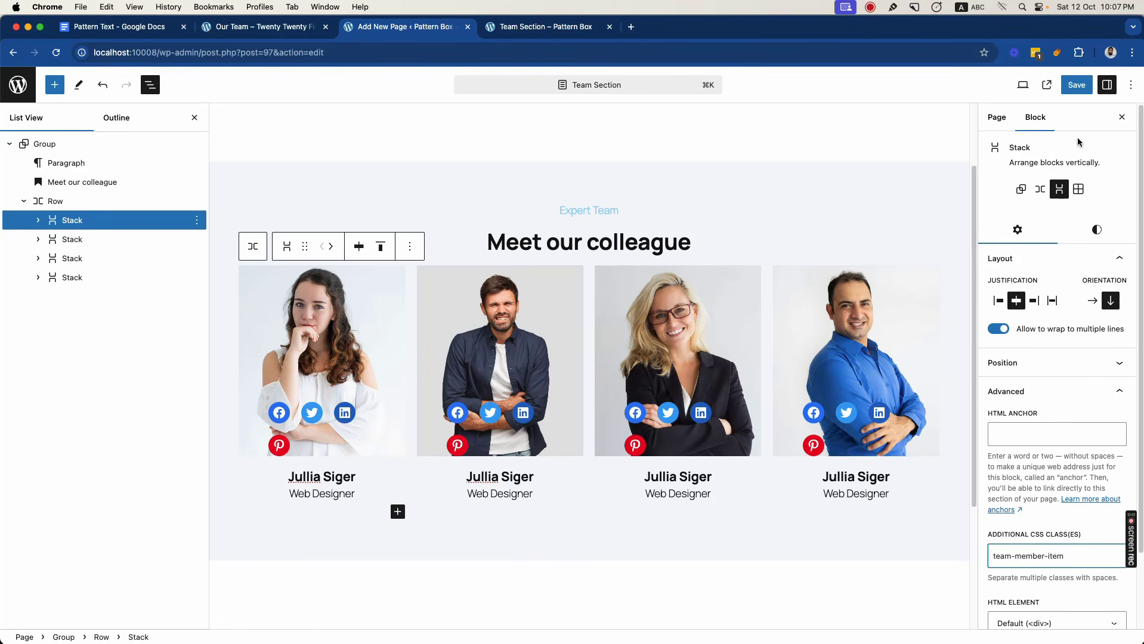
click(1077, 84)
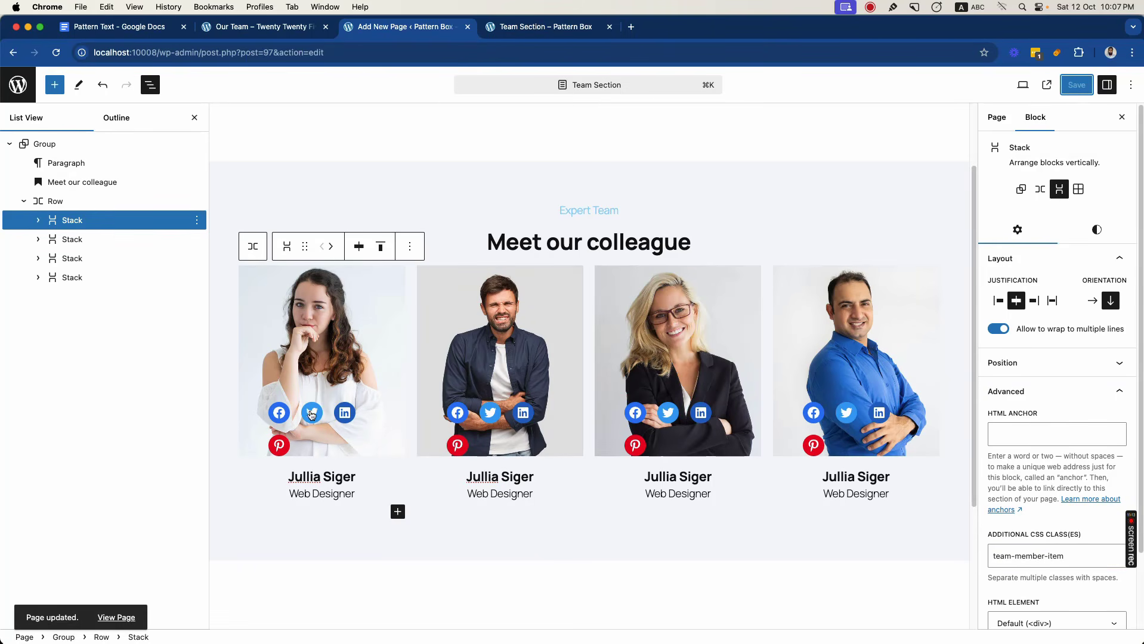
- Give the Group around the first card's Cover the additional CSS class team-member-image and save the page
click(292, 330)
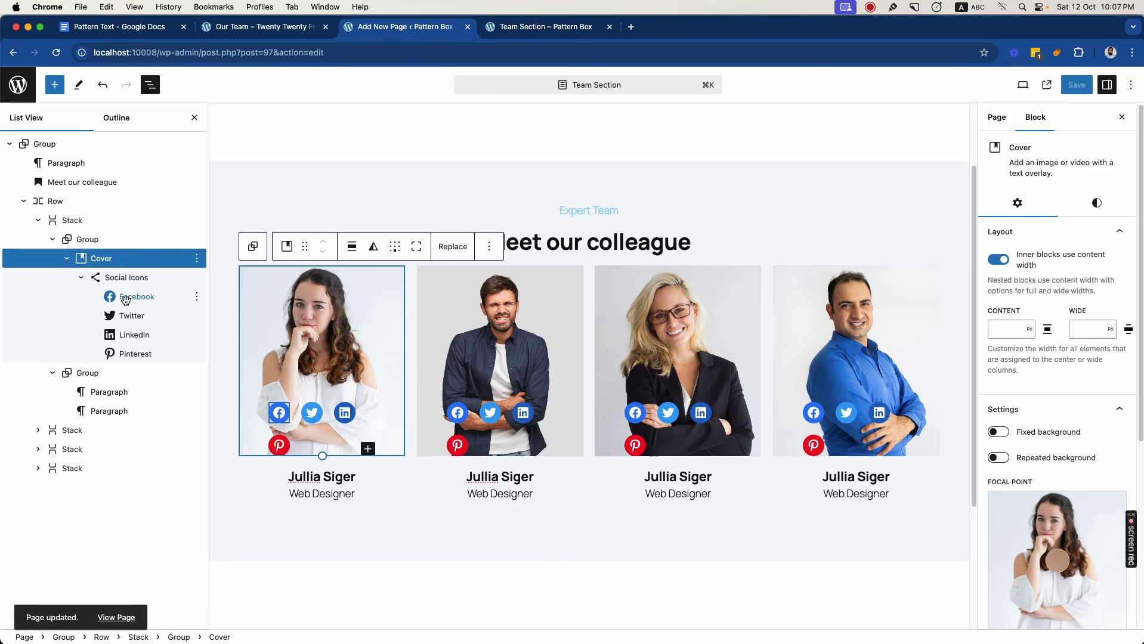
click(66, 259)
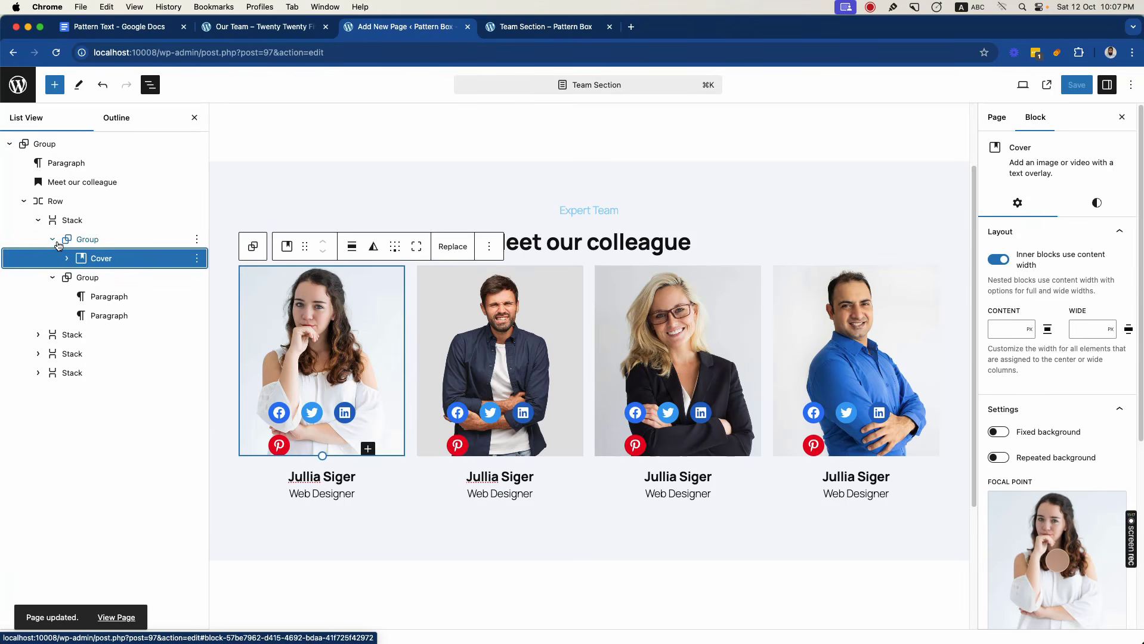
click(89, 240)
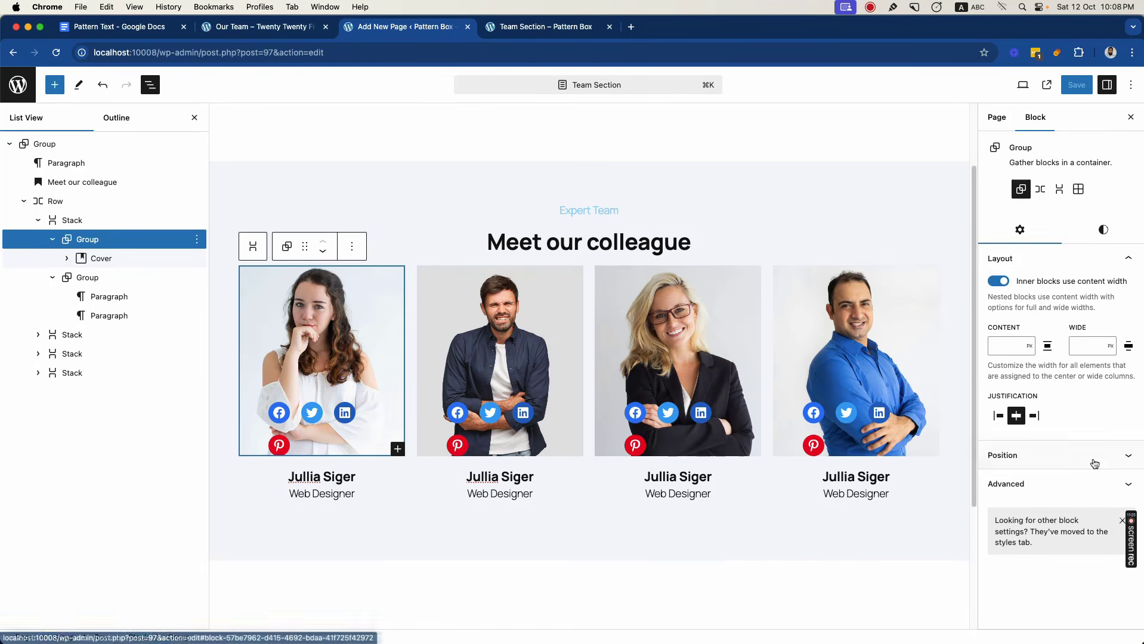
click(1024, 483)
scroll(1024, 544, down, 2)
click(1016, 564)
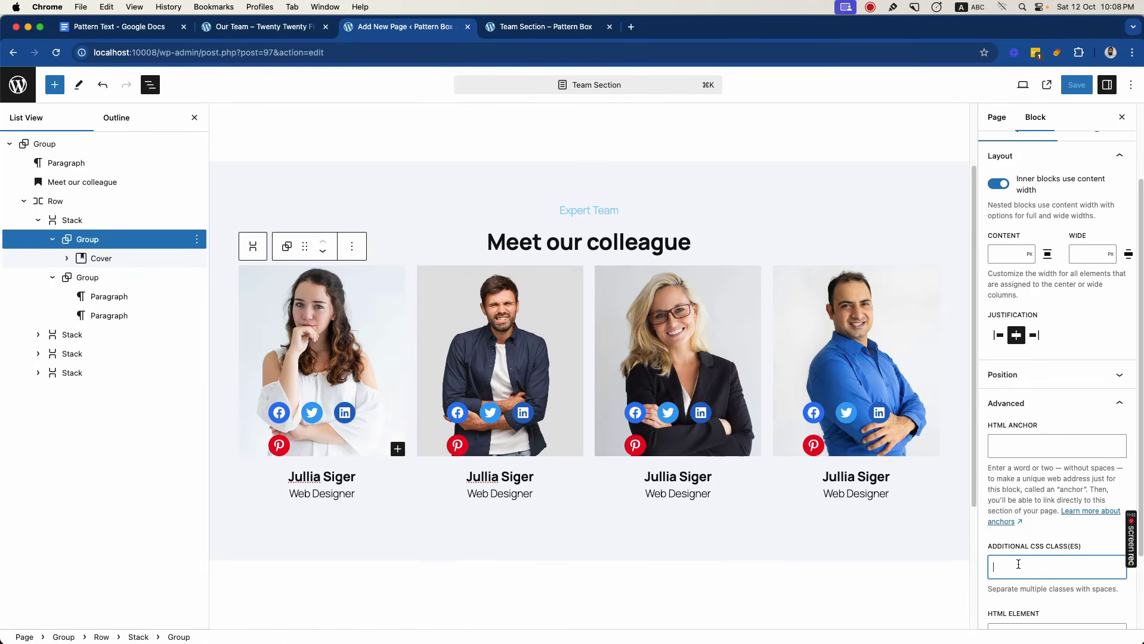
text(team-member-image)
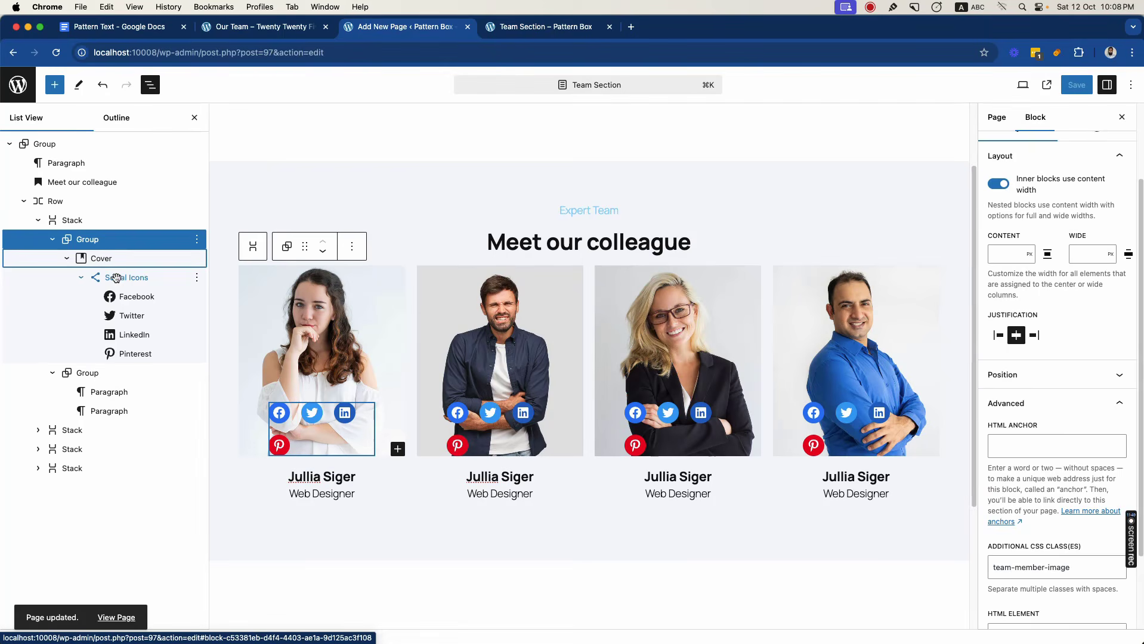
- Give the first card's Social Icons block the additional CSS class team-member-social-icons and save the page
click(115, 277)
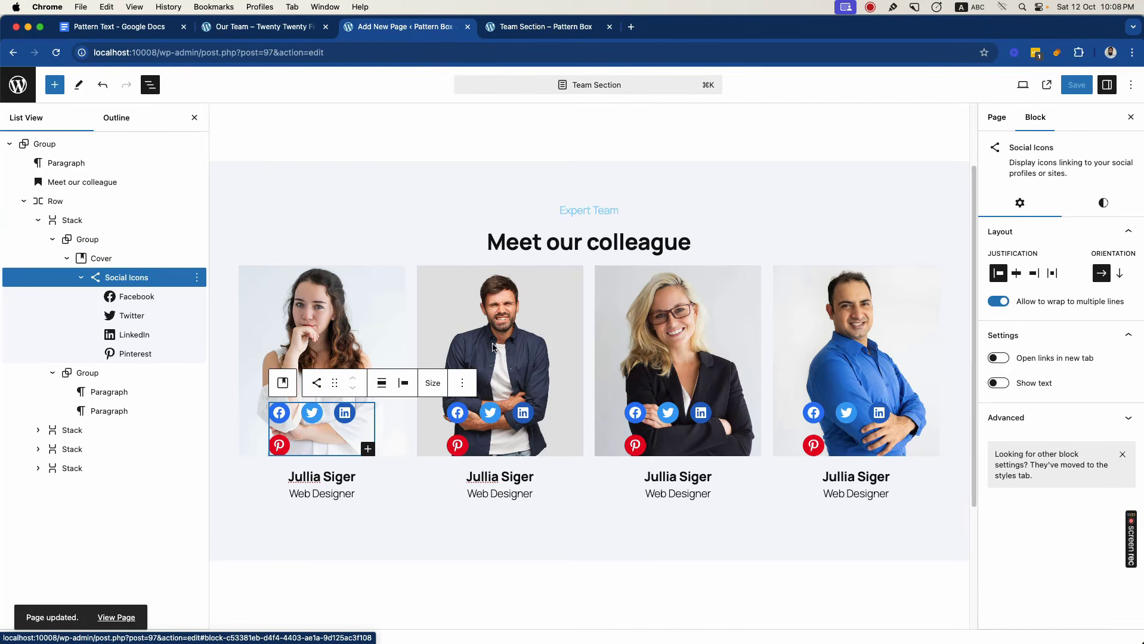
click(1103, 204)
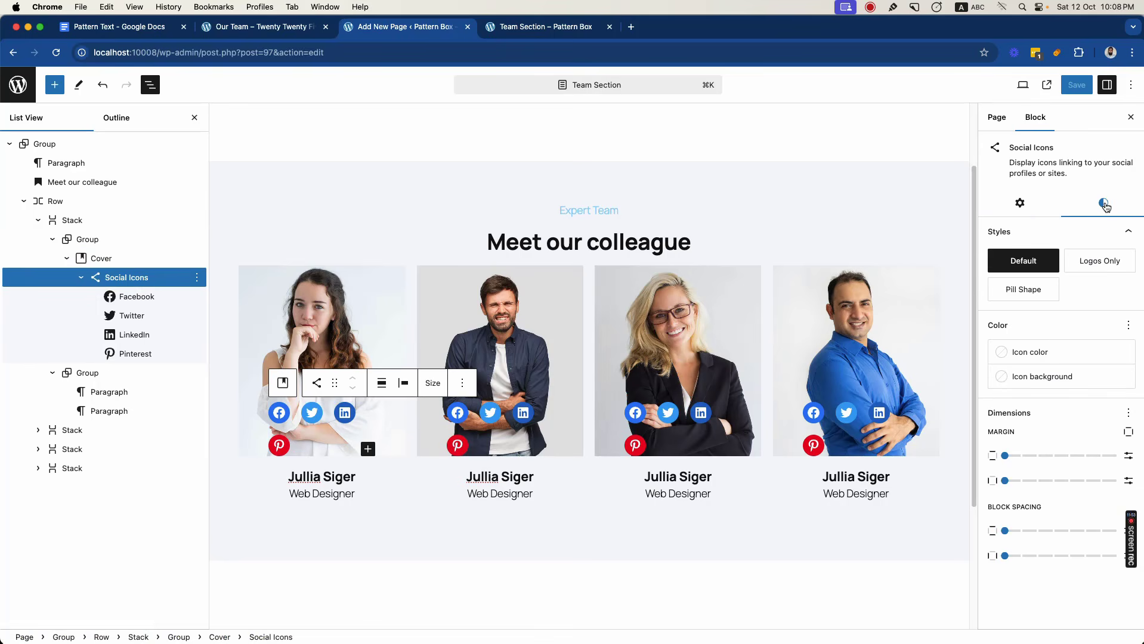
click(1027, 203)
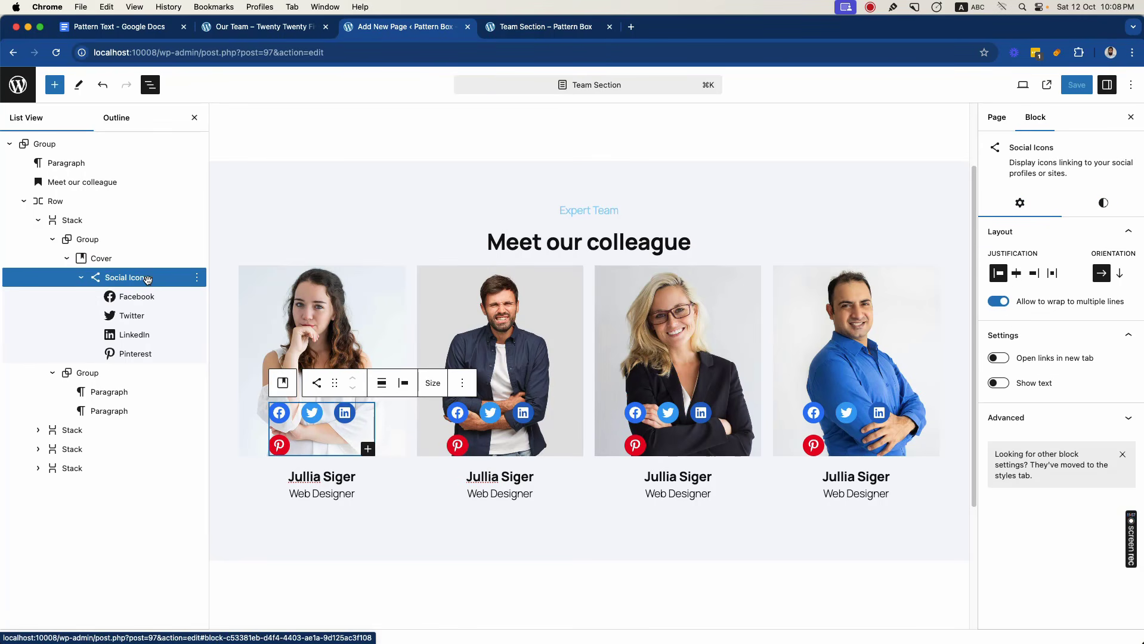
click(1043, 418)
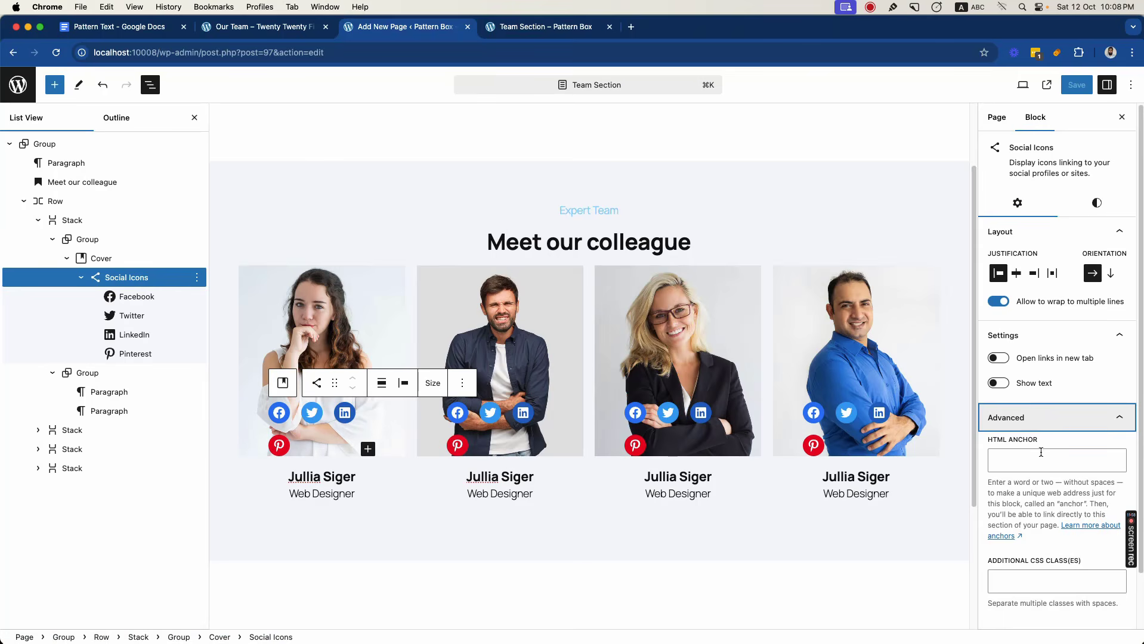
click(1030, 586)
text(team-member-social-icons)
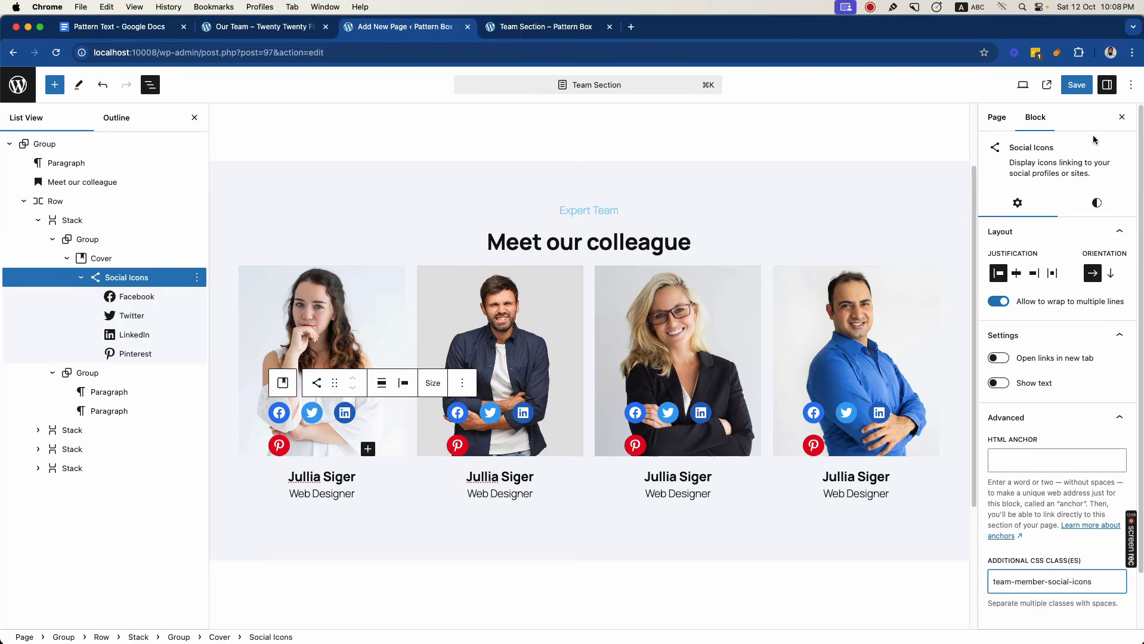
click(1076, 85)
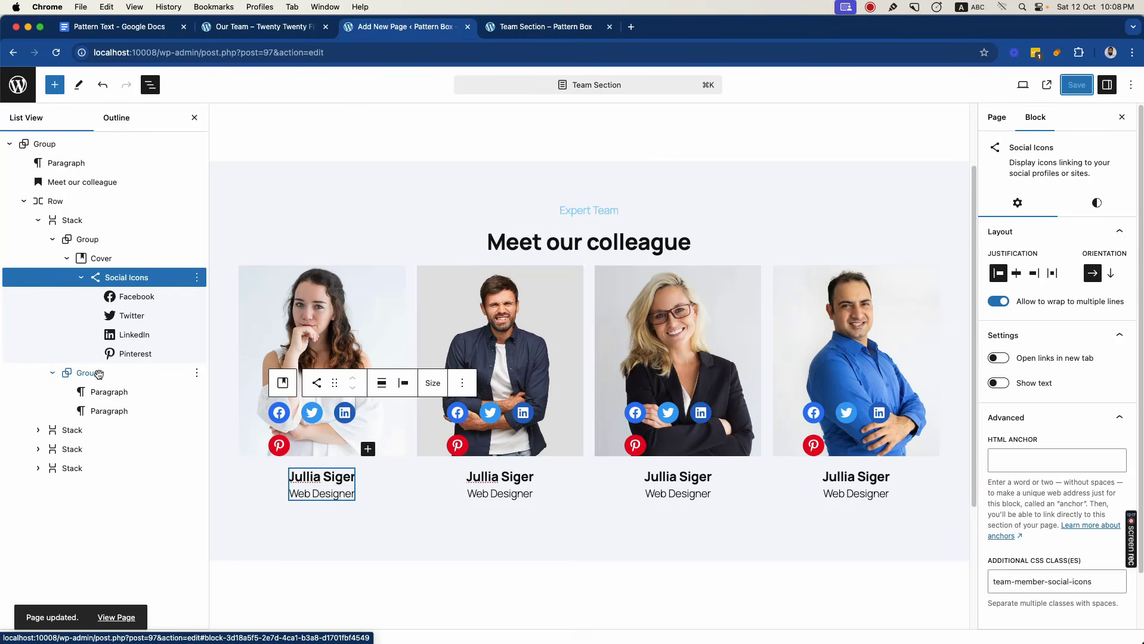
- Give the first card's name Paragraph the additional CSS class team-member-title, save, and view the published page
click(99, 374)
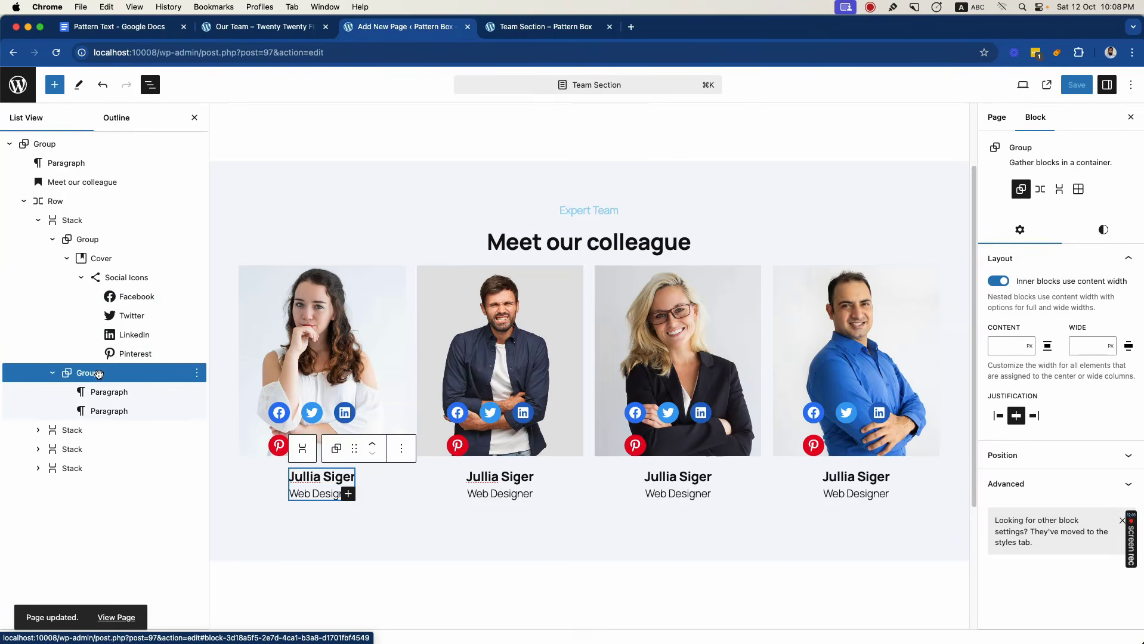
click(105, 394)
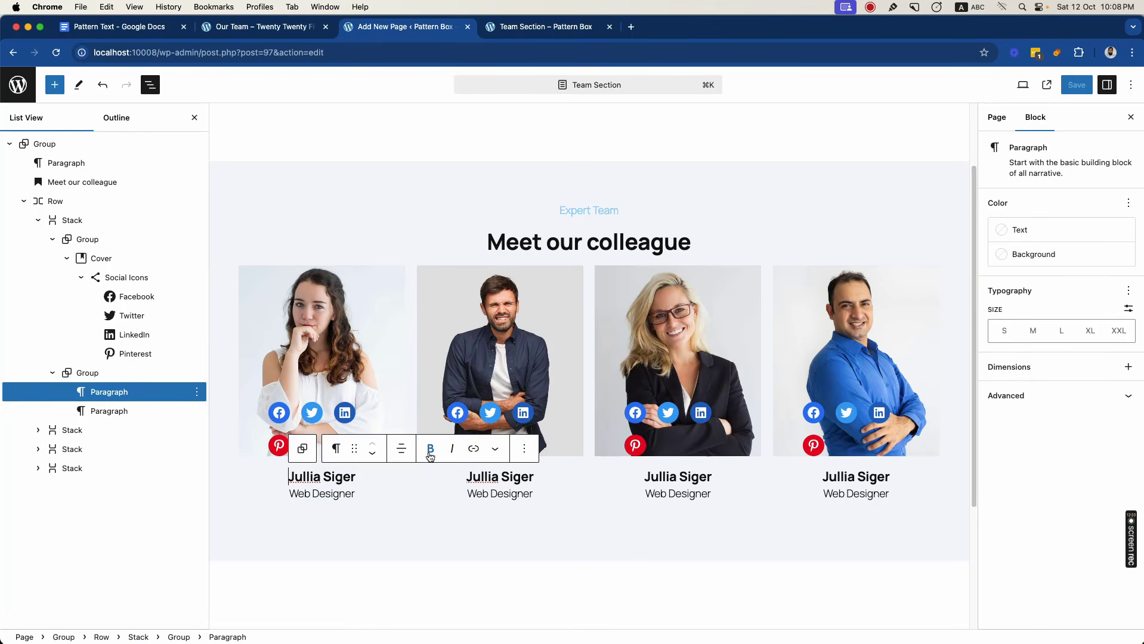
click(1040, 400)
click(1018, 546)
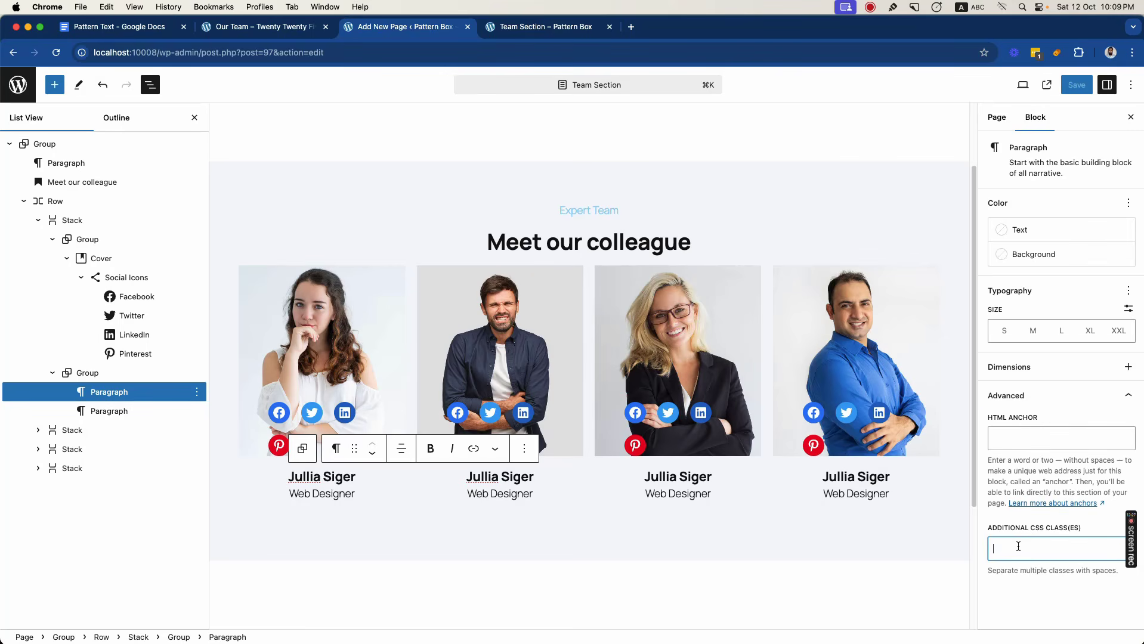
text(team=)
text(meber-title)
key(super+s)
click(518, 28)
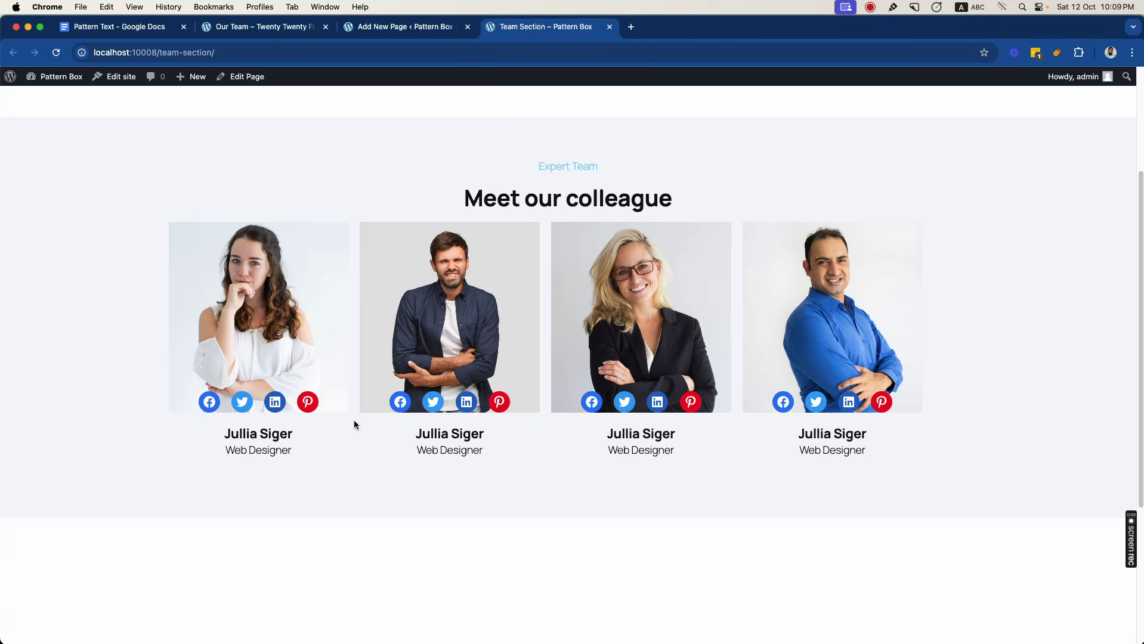
- Give all four team card Stacks a white background, save the page, and view the published version
click(366, 31)
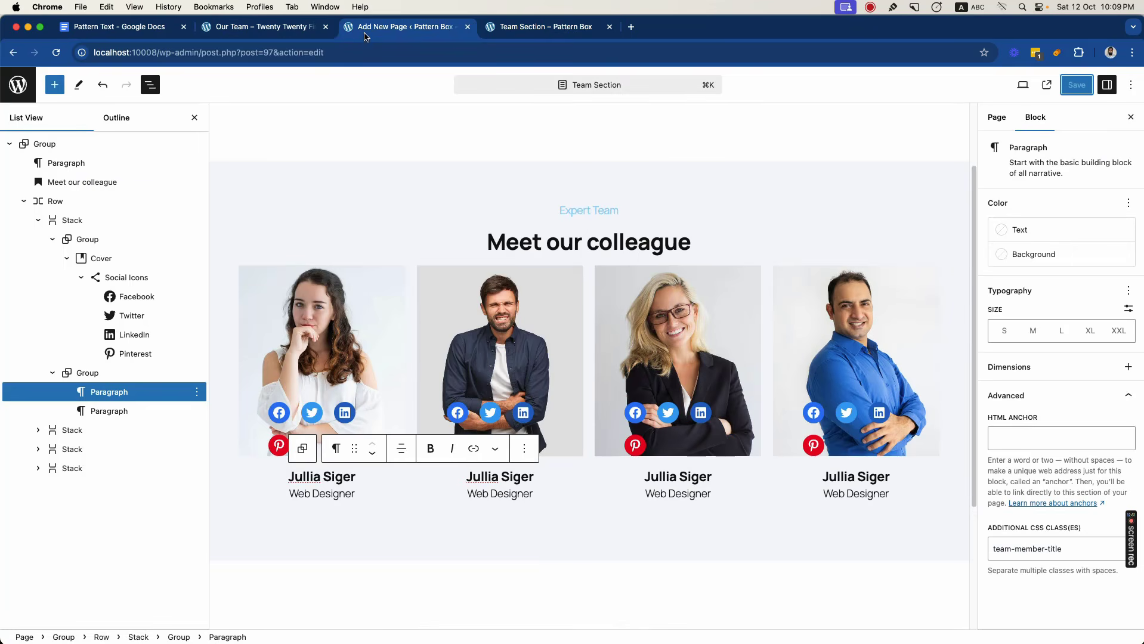
click(38, 221)
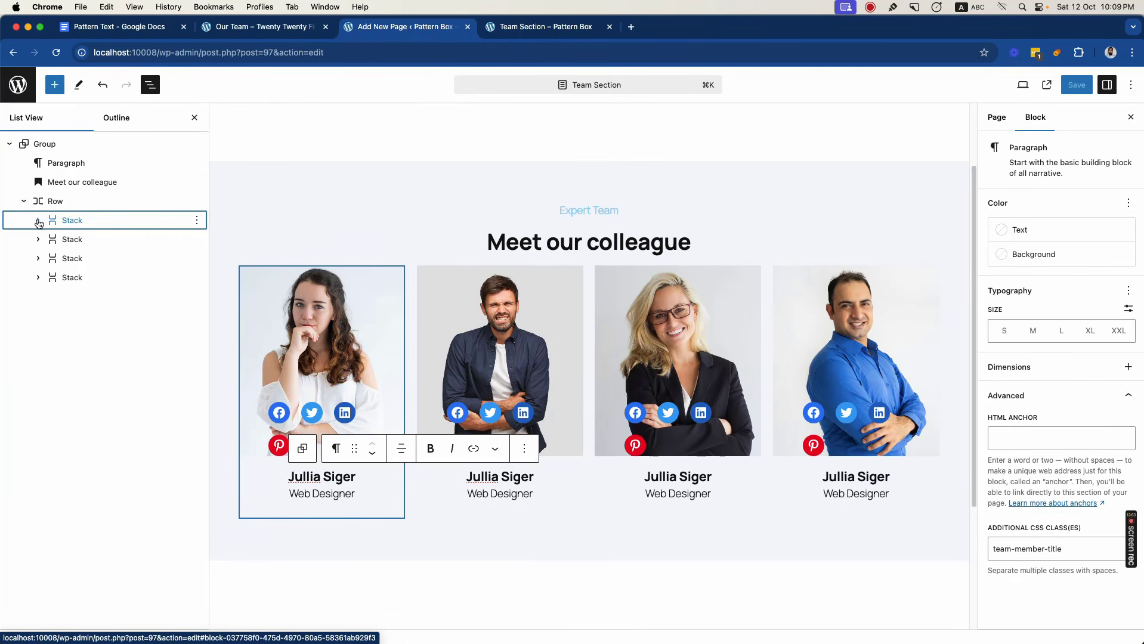
click(72, 221)
shift+click(74, 241)
shift+click(75, 260)
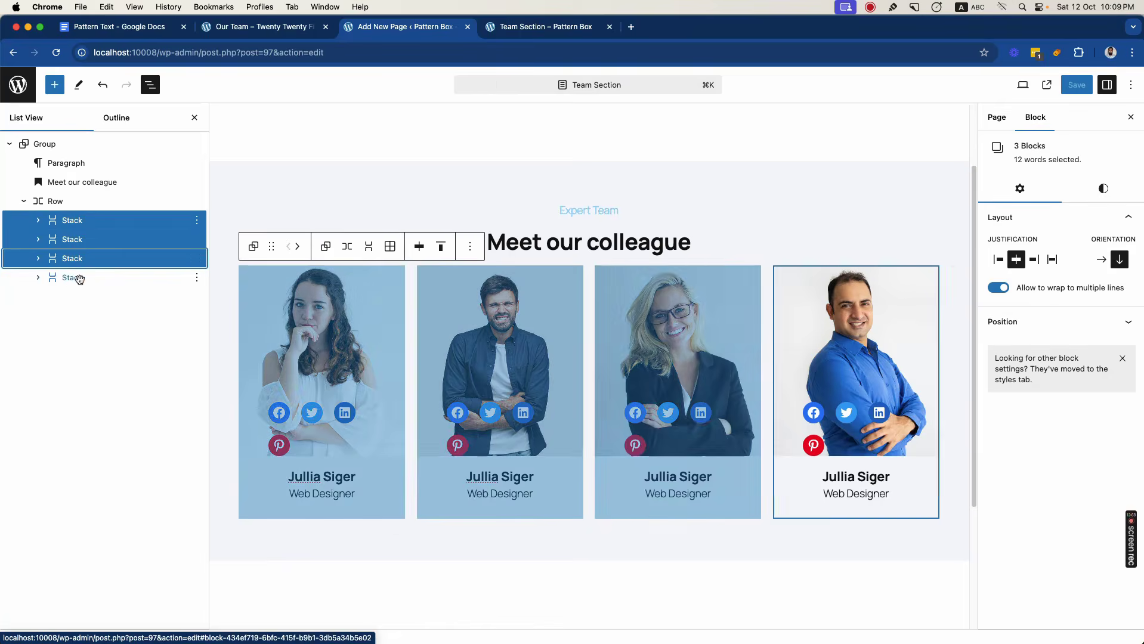
shift+click(77, 278)
click(1102, 190)
click(1031, 240)
click(829, 404)
click(1077, 85)
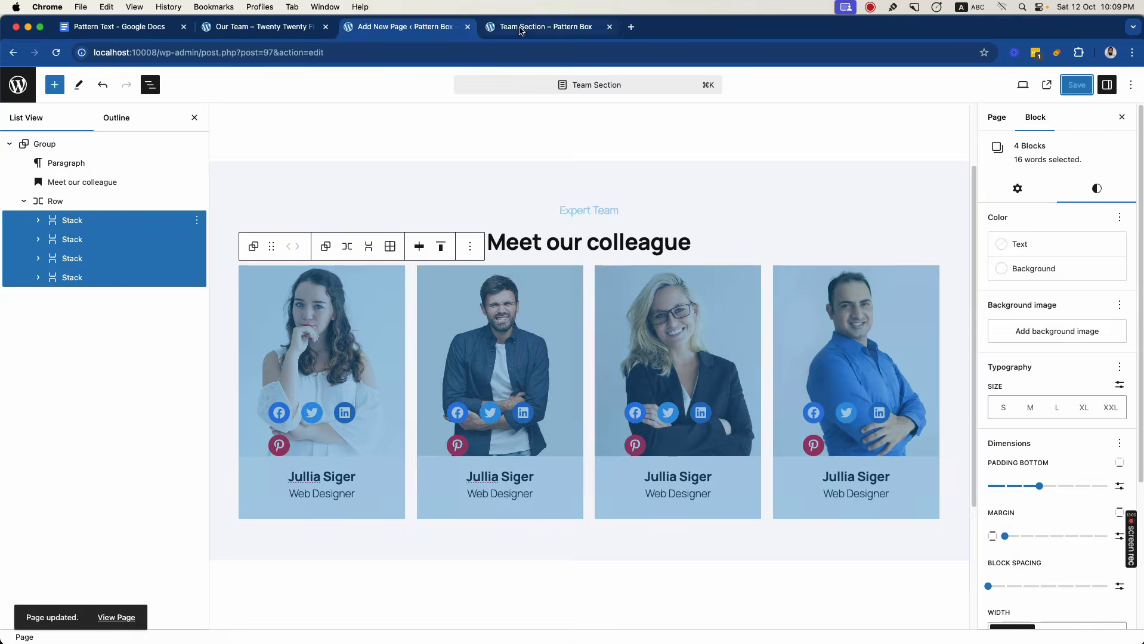
click(546, 26)
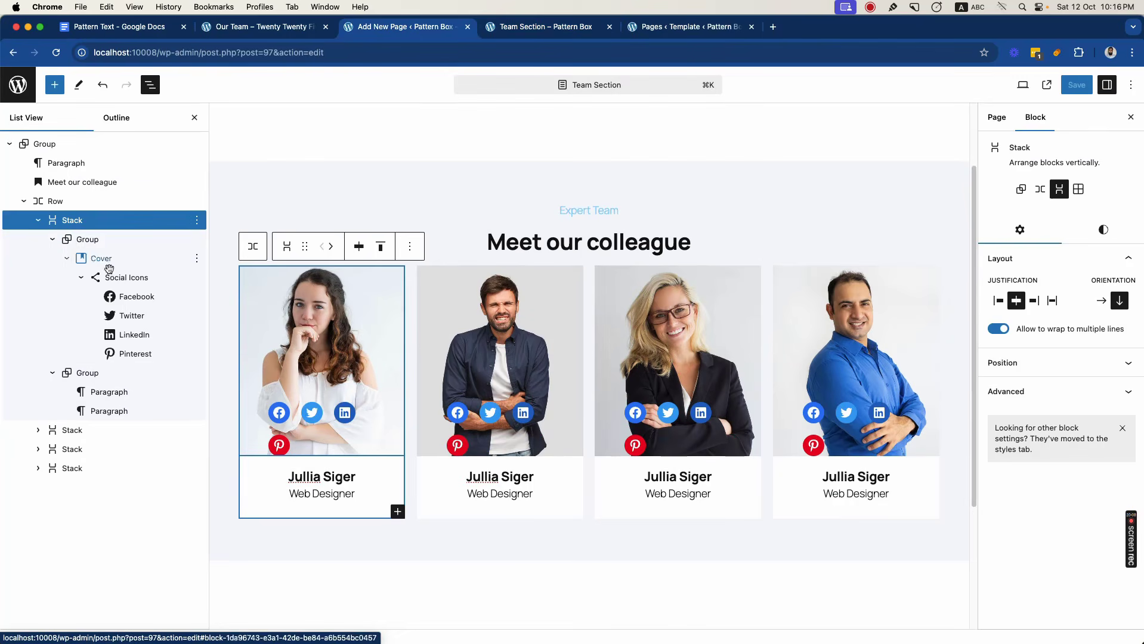
- Copy the class team-member-social-icons from the first card's Social Icons block and start an empty rule for it in the site's Additional CSS
click(126, 277)
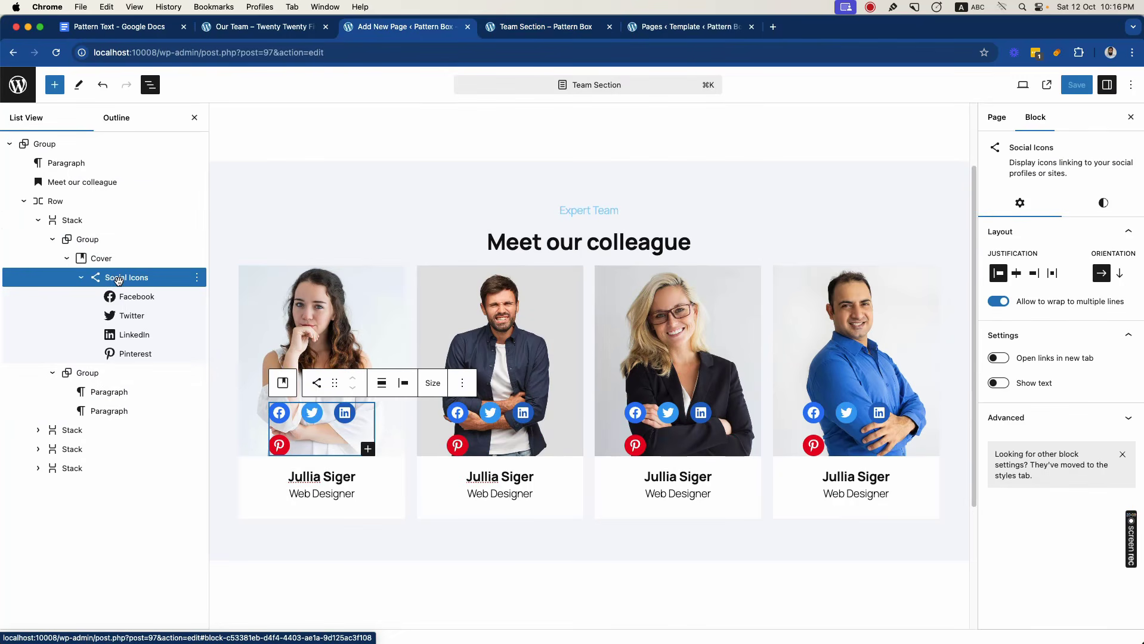
click(1014, 418)
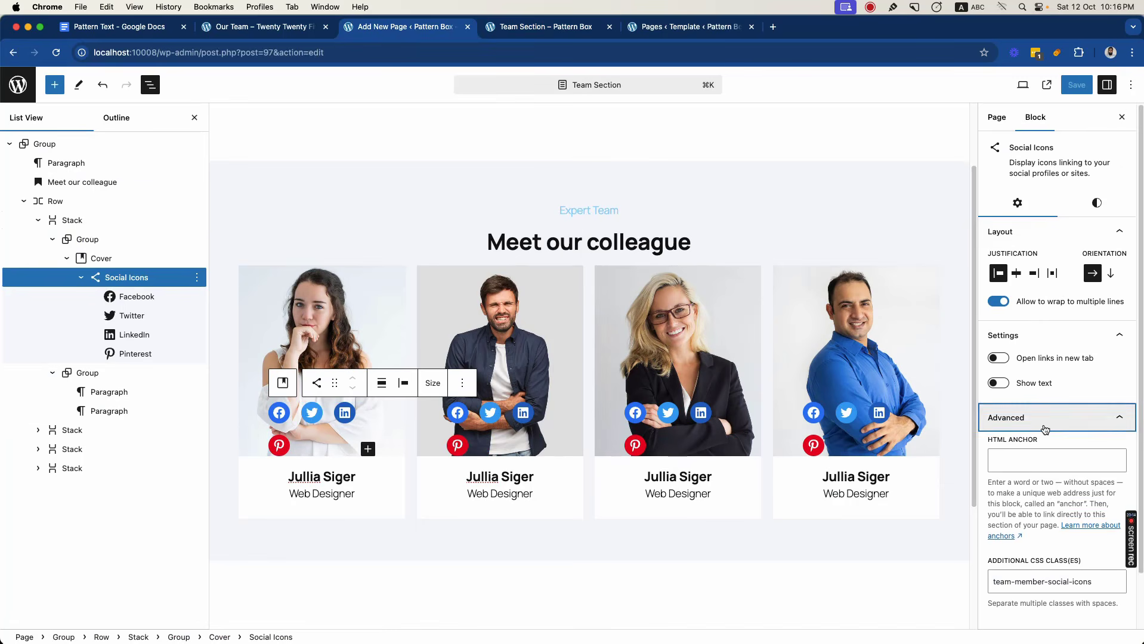
scroll(1046, 563, down, 1)
triple_click(1046, 563)
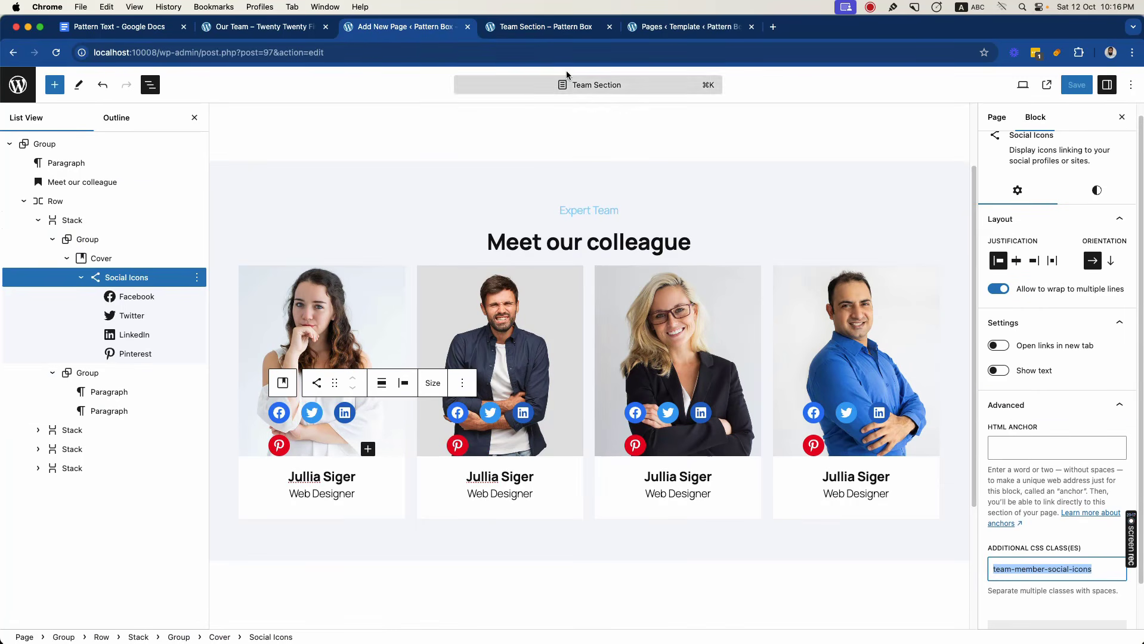
click(546, 26)
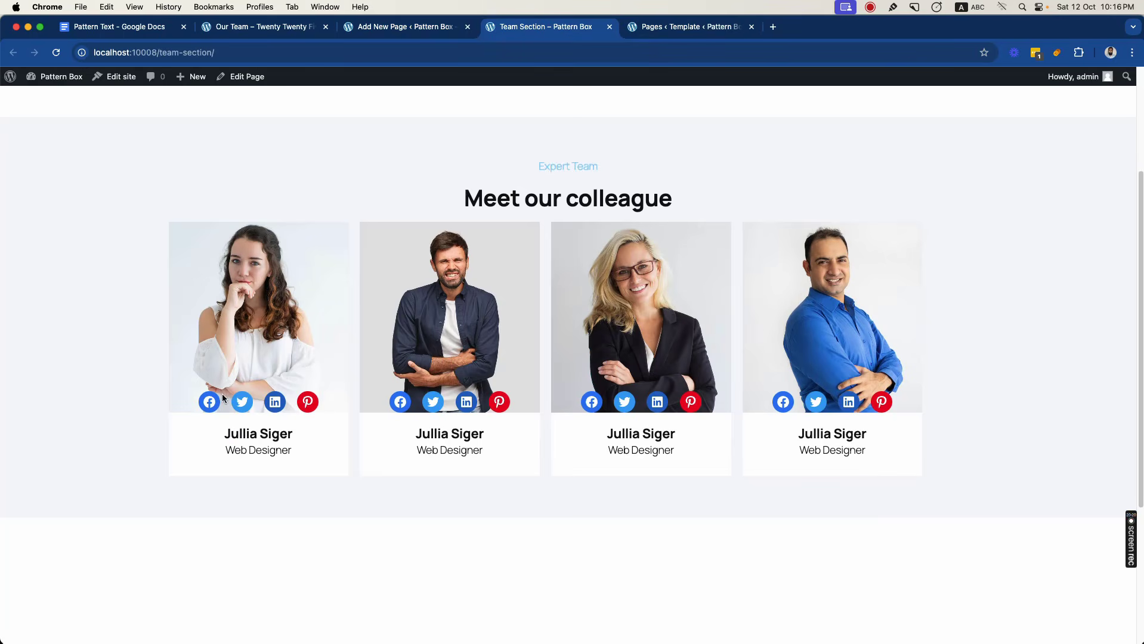
click(692, 26)
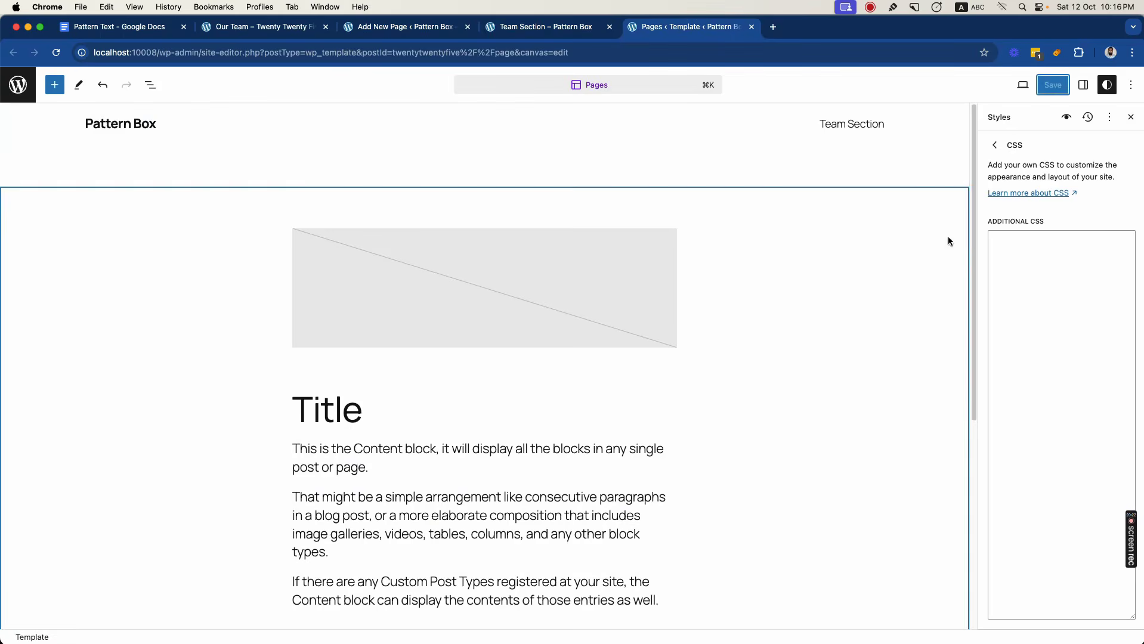
click(1019, 251)
text(.team-member-social-icons)
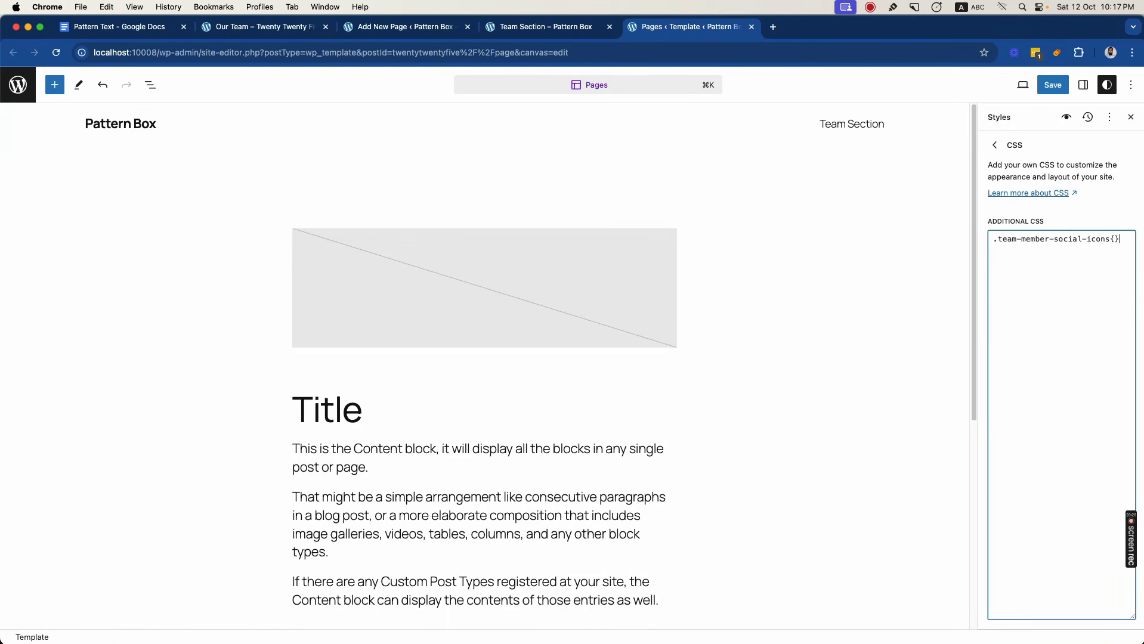
- Put opacity:0; in the .team-member-social-icons rule, save the site styles, and check the published page against the reference page
key(Return)
text(opacity:0;)
click(1053, 84)
click(1015, 85)
click(560, 31)
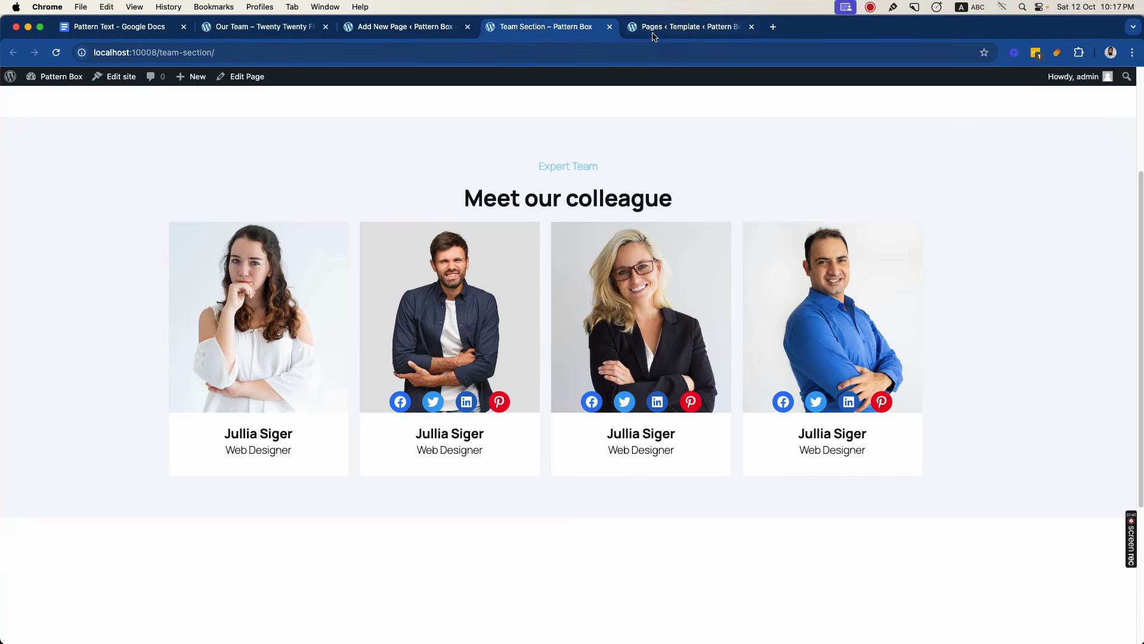
click(284, 30)
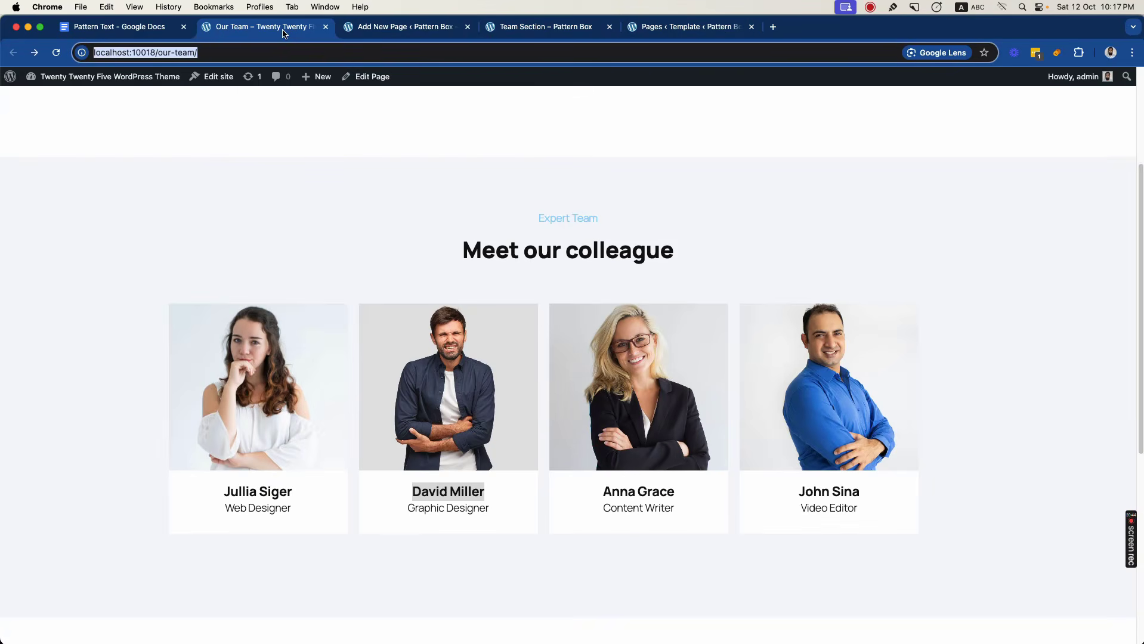
- Copy the Row block's class team-members-block and start a new .team-members-block selector below the existing rule in the Additional CSS
click(357, 33)
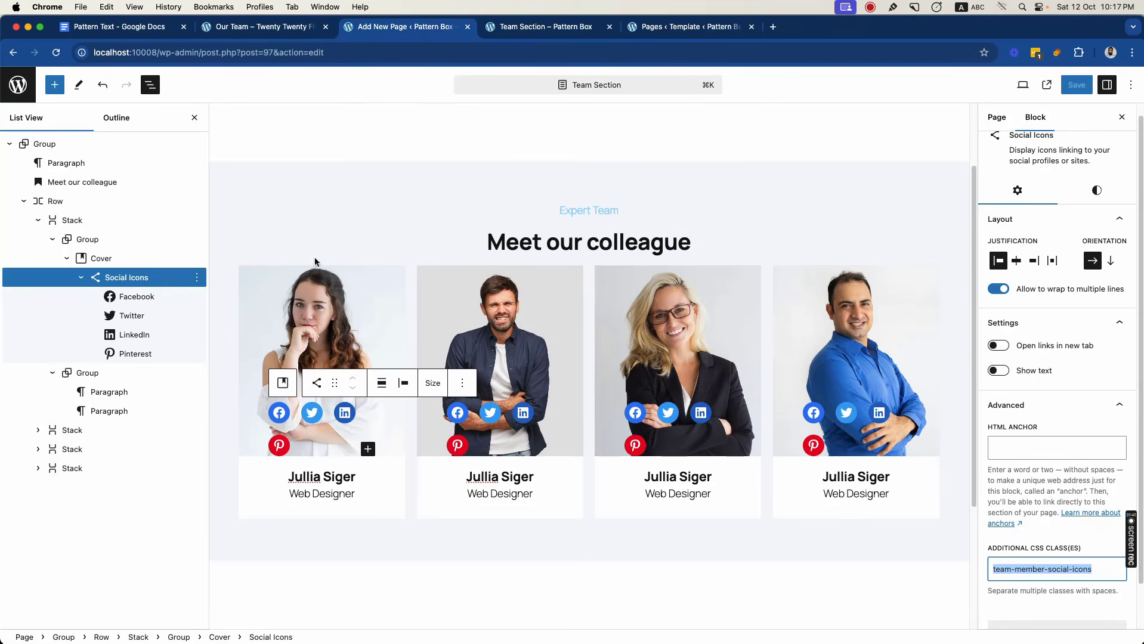
click(76, 201)
click(1020, 396)
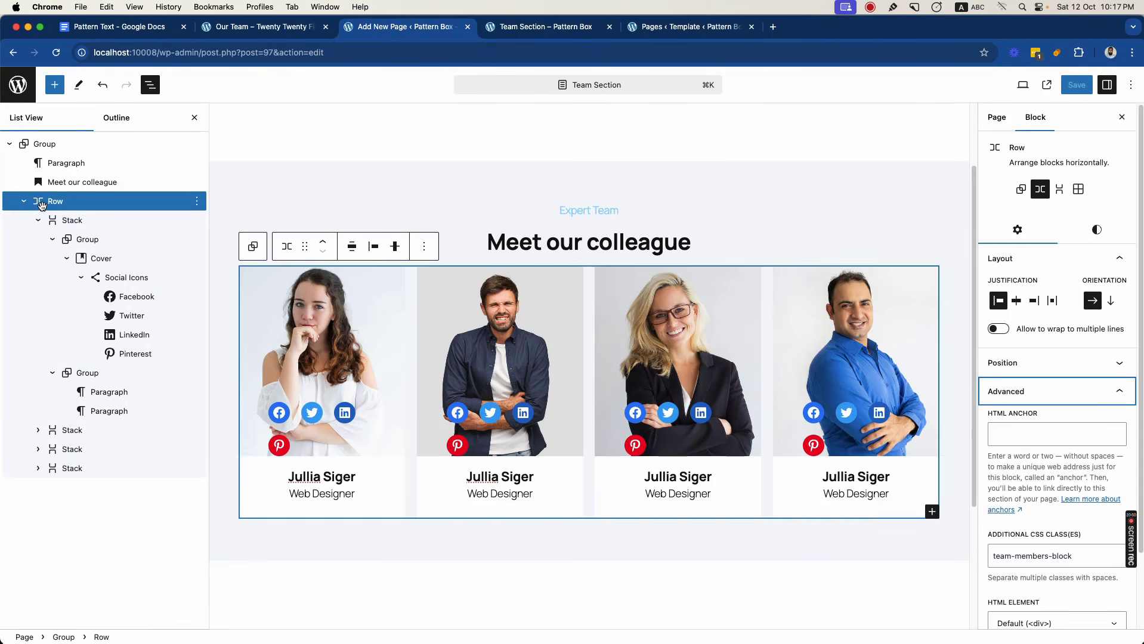
triple_click(1020, 555)
key(super+c)
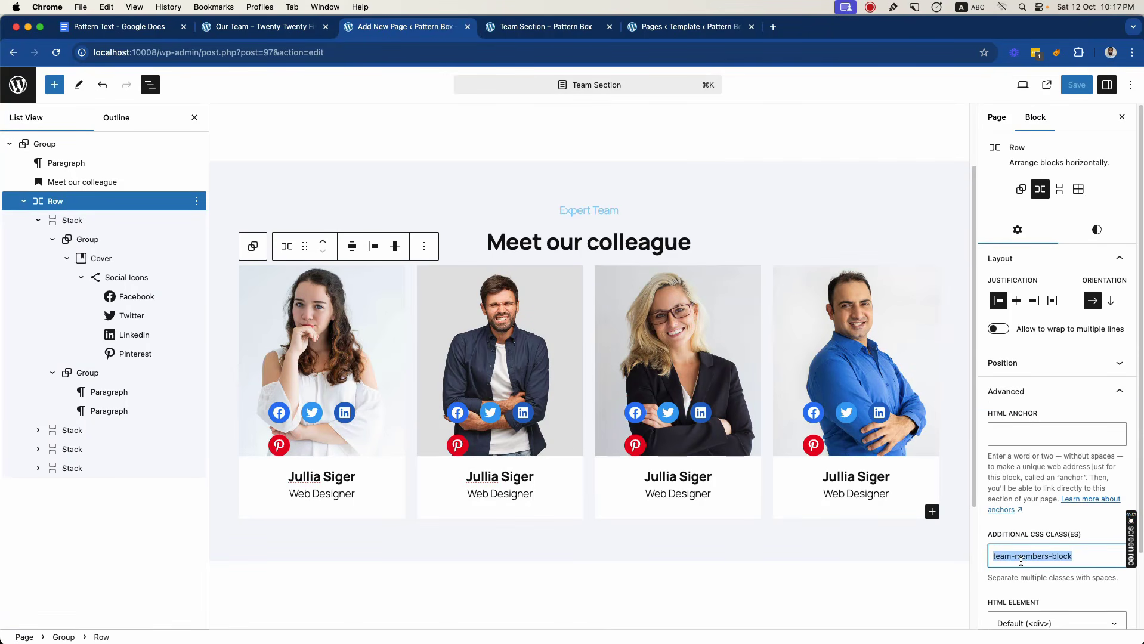
click(659, 26)
key(Return)
key(Return)
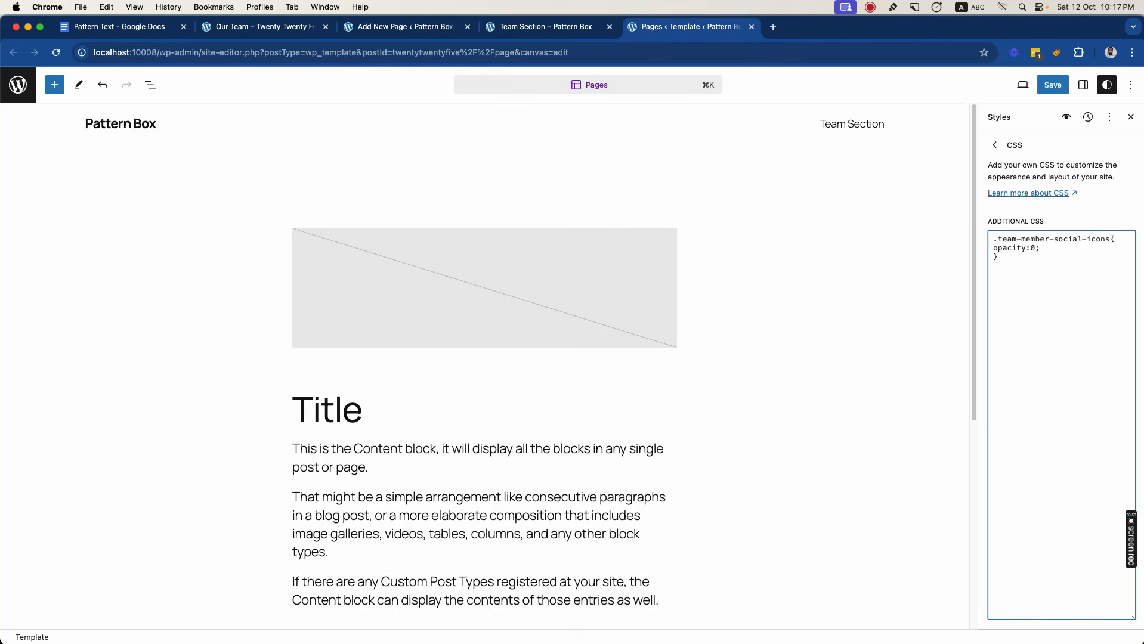
text(.)
key(super+v)
- Copy the first Stack's class team-member-item and append .team-member-item:hover to the .team-members-block selector in the Additional CSS
click(66, 220)
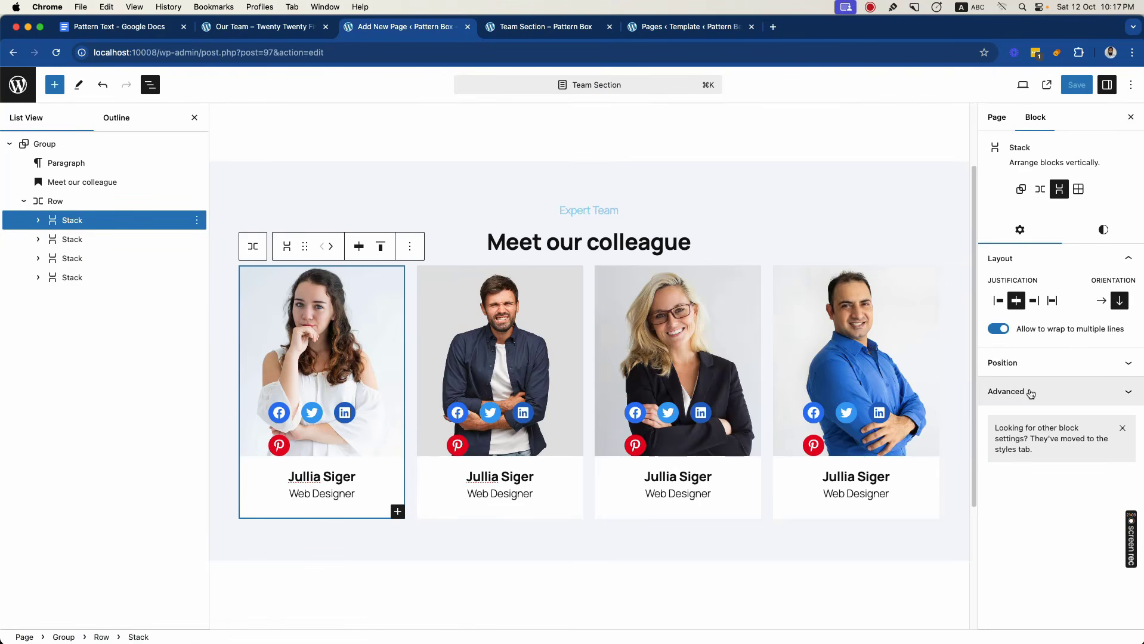
click(1128, 397)
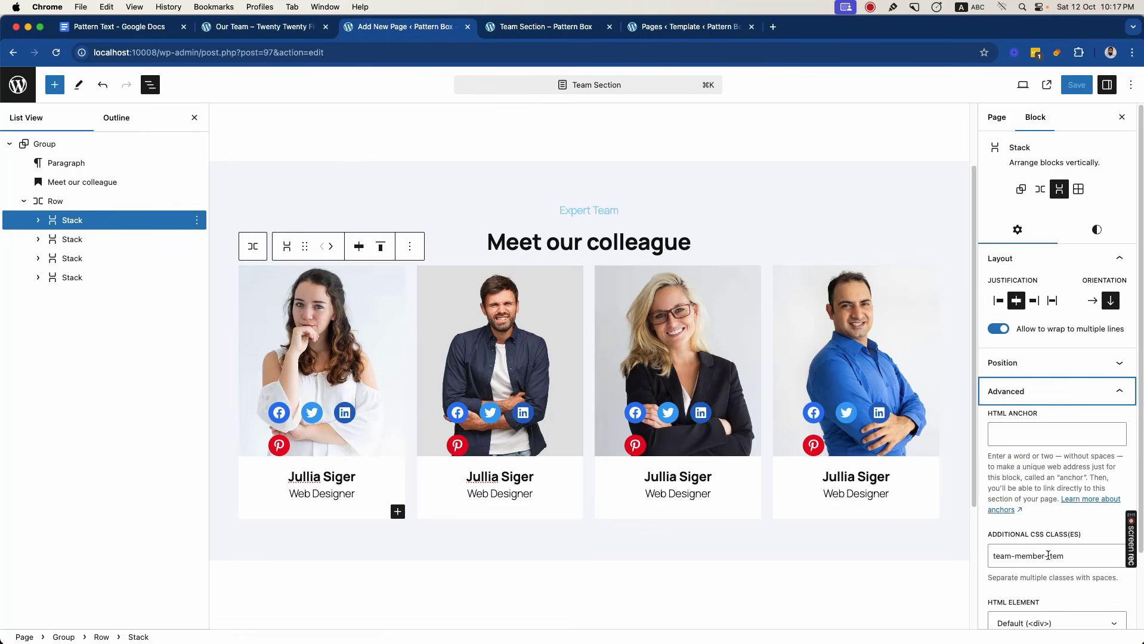
triple_click(1048, 555)
key(super+c)
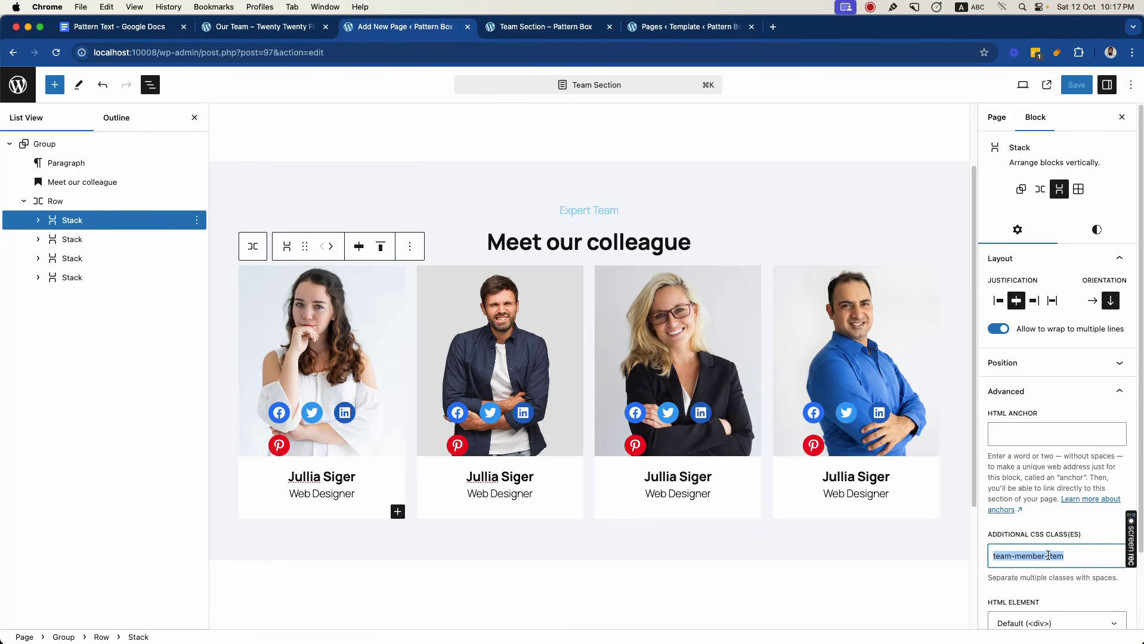
click(686, 27)
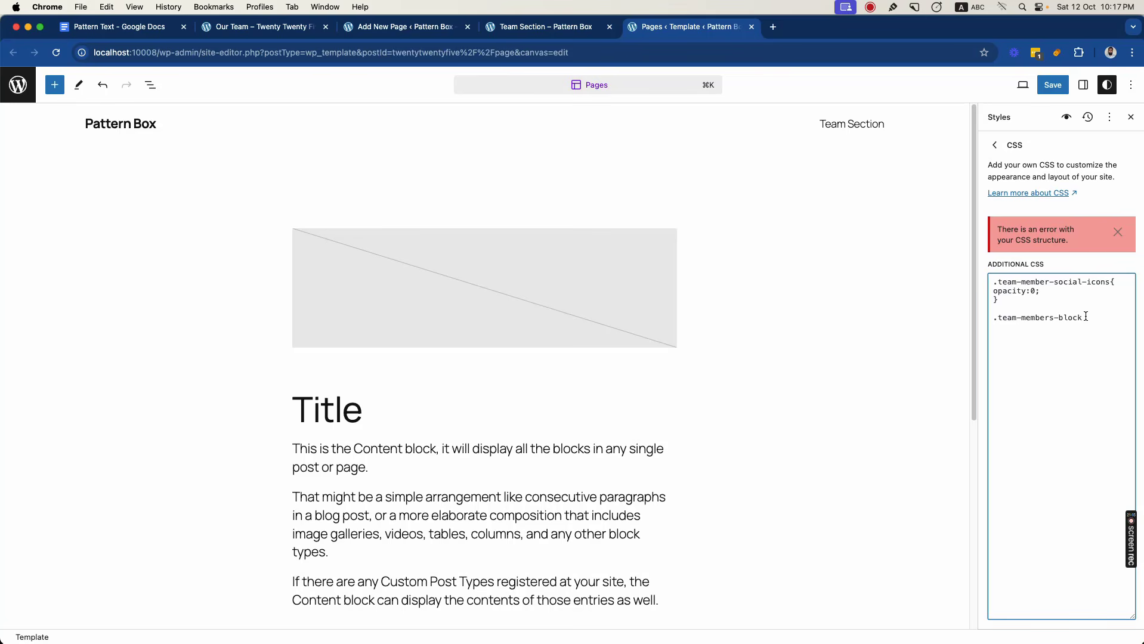
text(.)
key(super+v)
text(:hover)
- Append a copy of the .team-member-social-icons rule to the hover selector and set its opacity to 1
drag(1014, 300, 978, 279)
key(super+c)
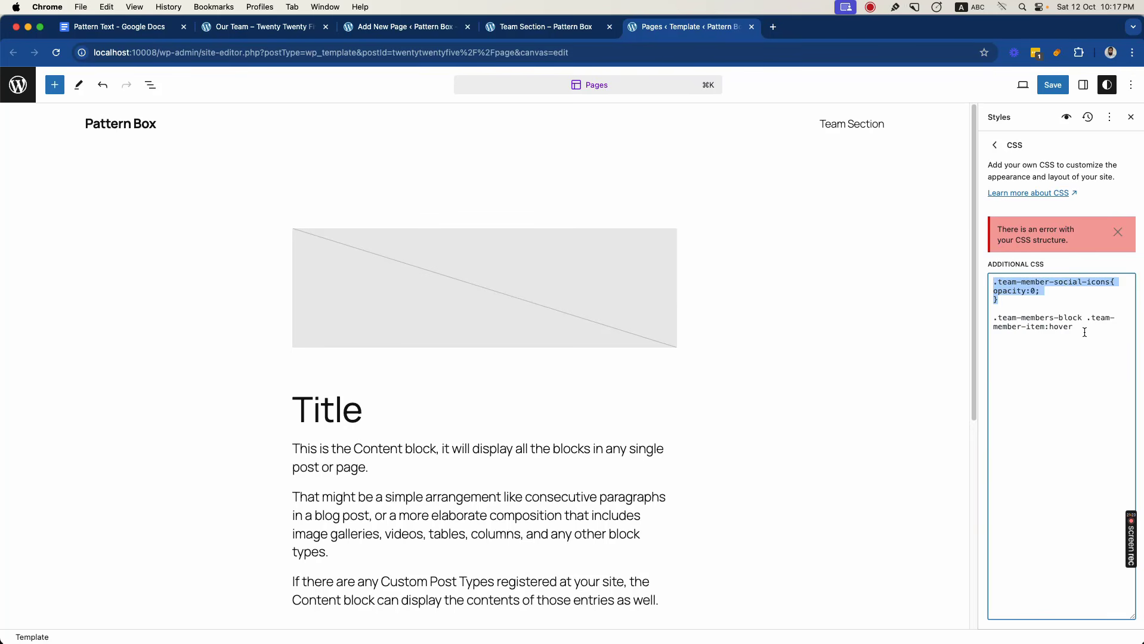
click(1084, 327)
key(super+v)
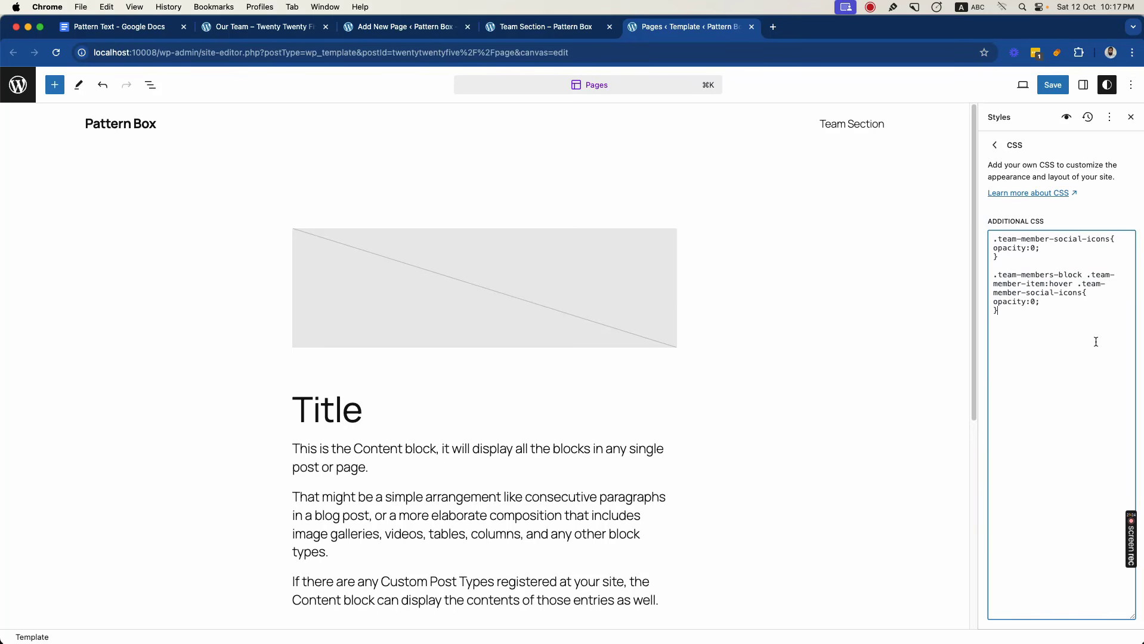
click(1083, 285)
drag(1079, 285, 1083, 293)
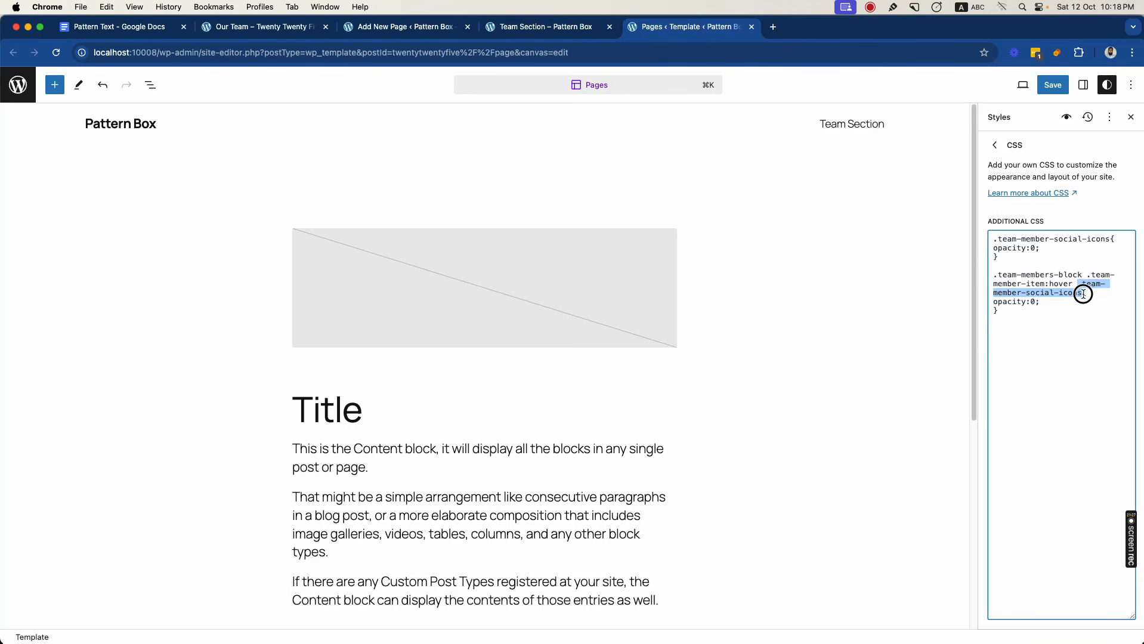
click(1036, 298)
text(1)
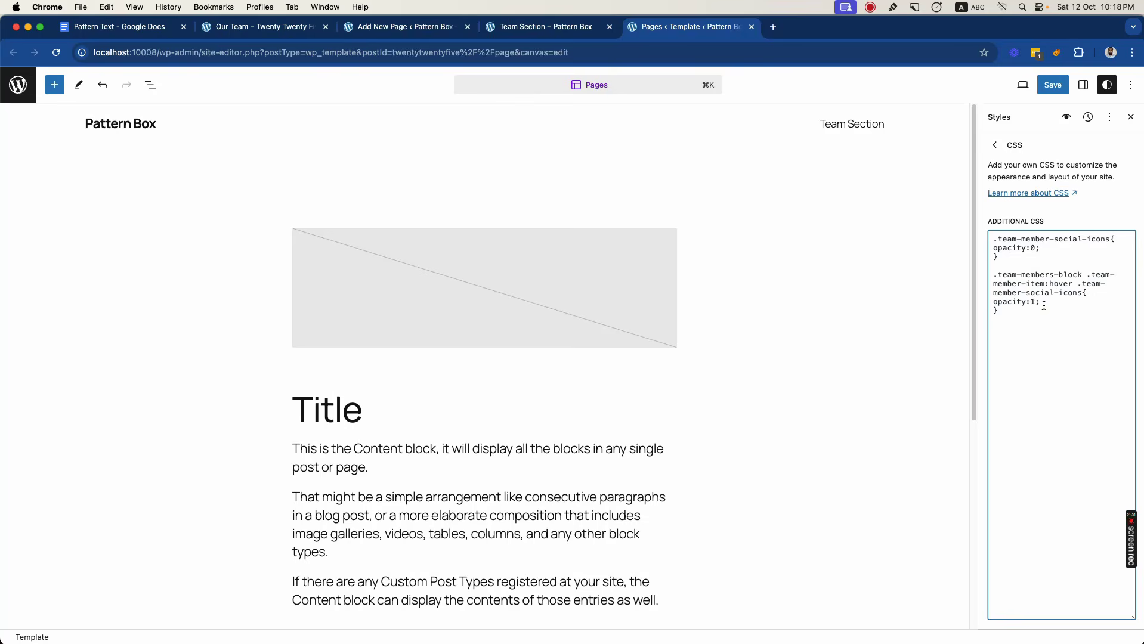
- Save the site styles with the hover rule and view the published Team Section page
click(1048, 90)
click(1048, 90)
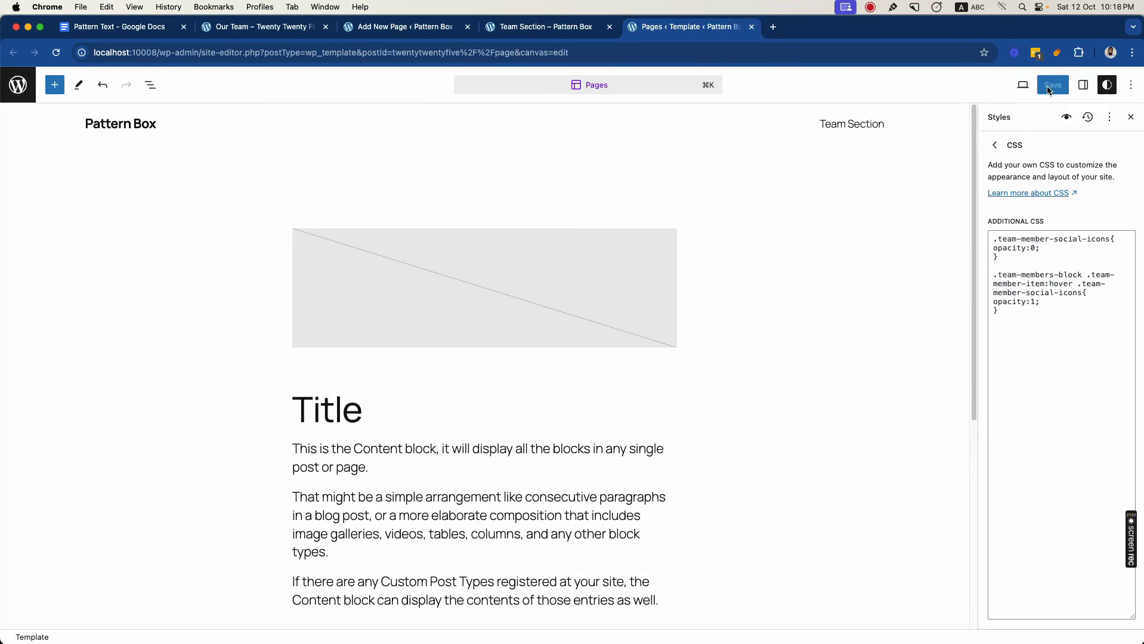
click(529, 31)
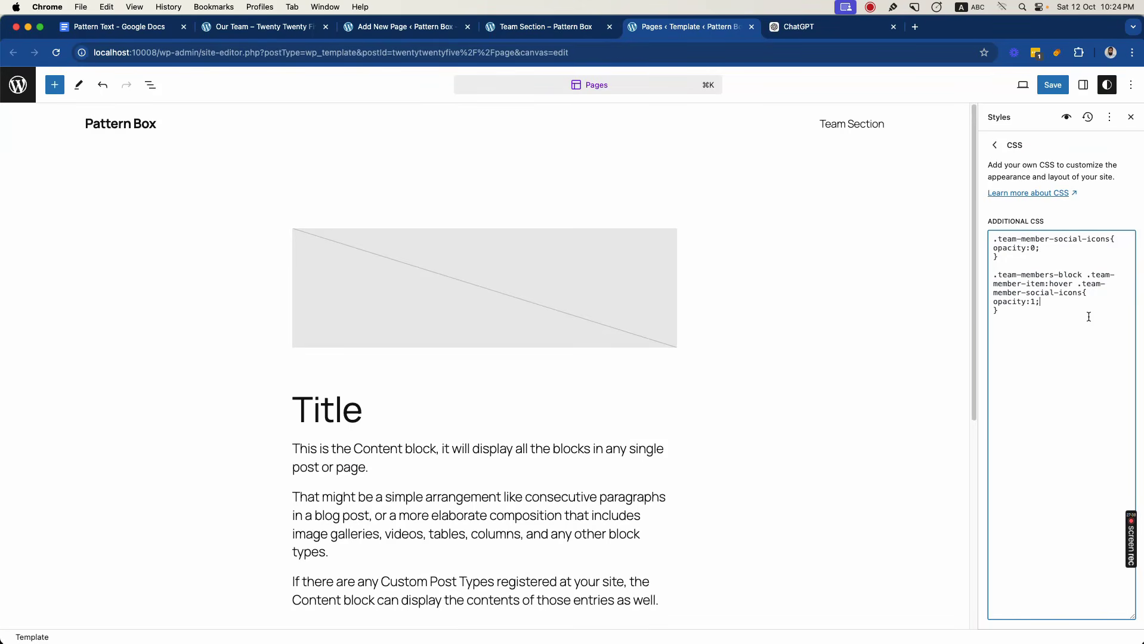
- Add padding-bottom:20px; below the opacity line in the hover rule of the Additional CSS
key(Return)
text(padding-bottom:20px;)
- Add transition: padding-bottom 0.5s ease; below the opacity line in the base .team-member-social-icons rule
click(1042, 248)
key(Return)
text(trans)
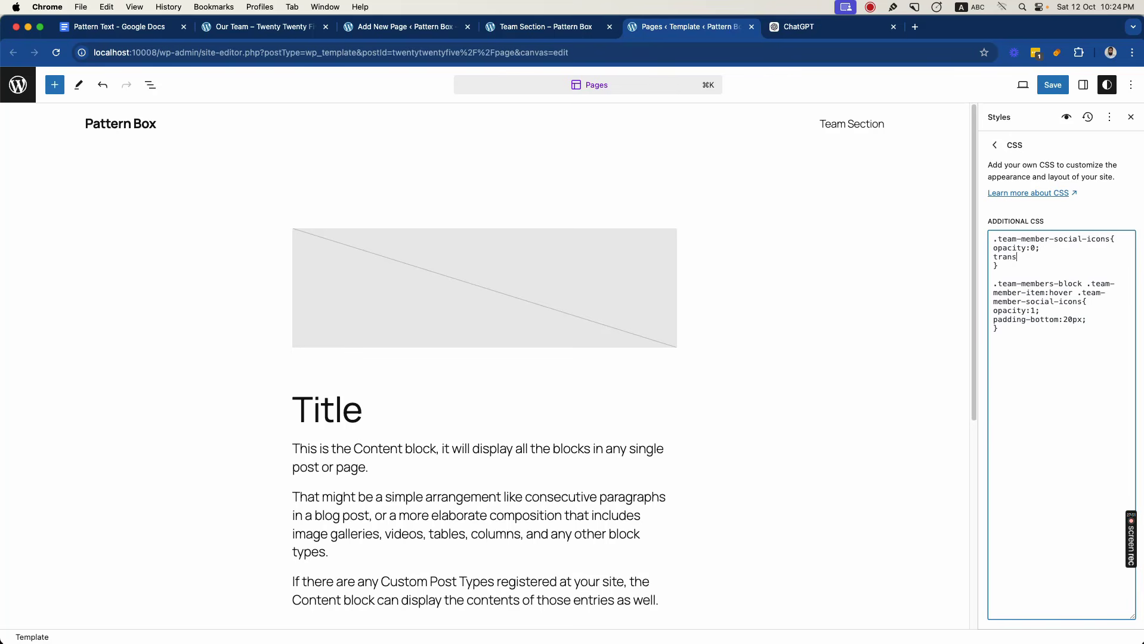
text(ition: padding-bottom 0.5s ease;)
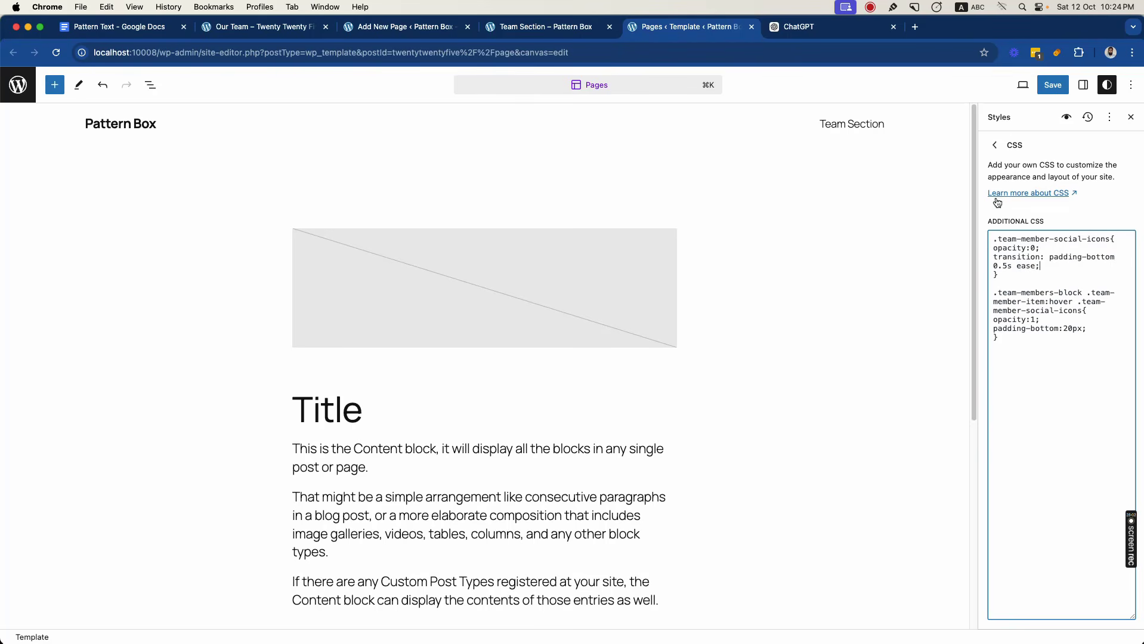
- Save the site styles and view the published Team Section page with the developer tools closed
click(1053, 84)
click(1017, 85)
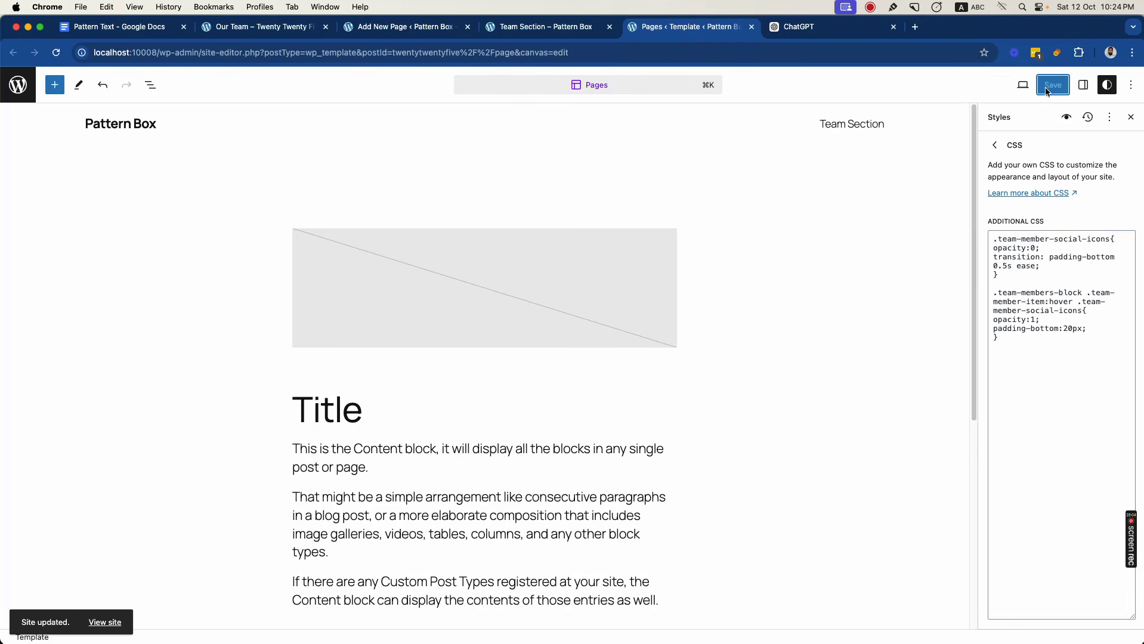
click(546, 26)
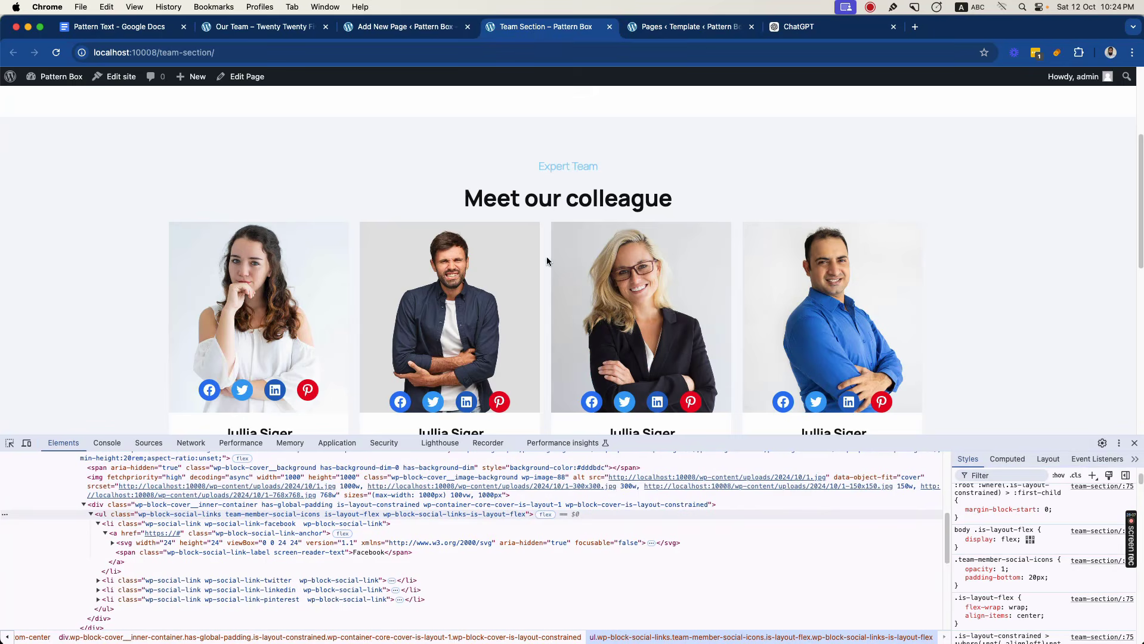
click(1134, 443)
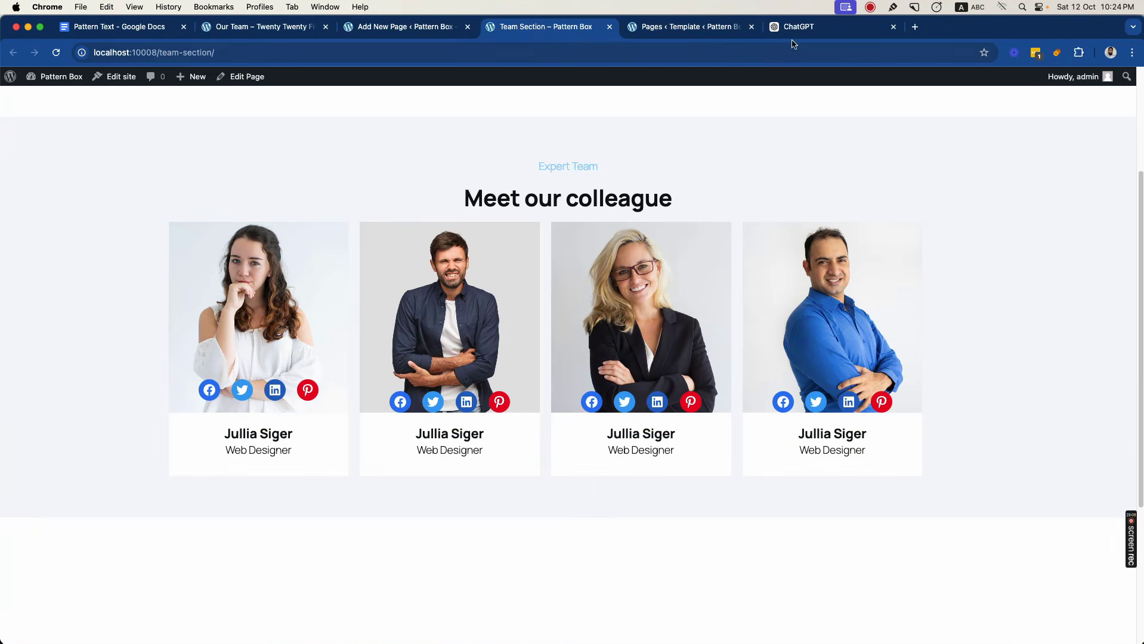
- Compare the published first team card with the hover effect of the first card on the reference Our Team page
click(715, 30)
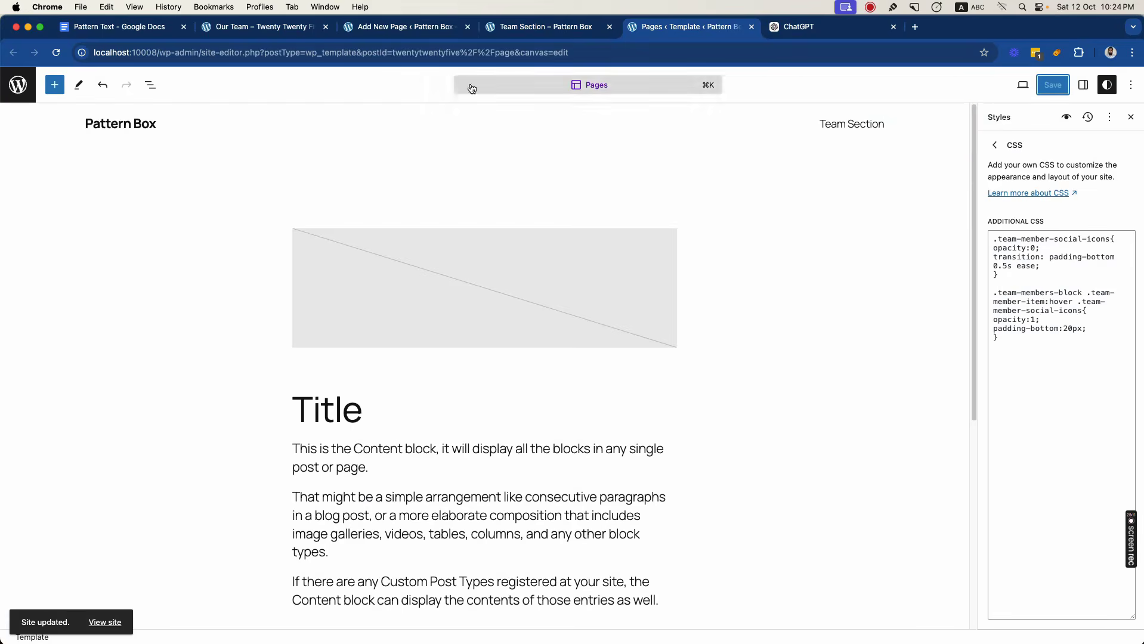
click(531, 27)
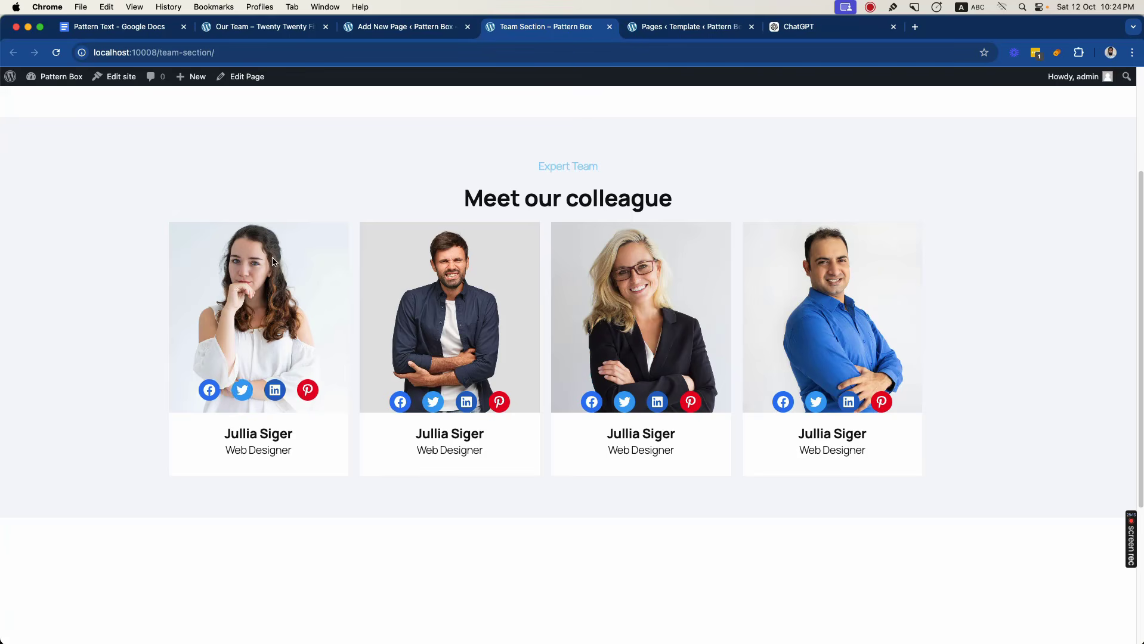
key(super+2)
mouse_move(205, 326)
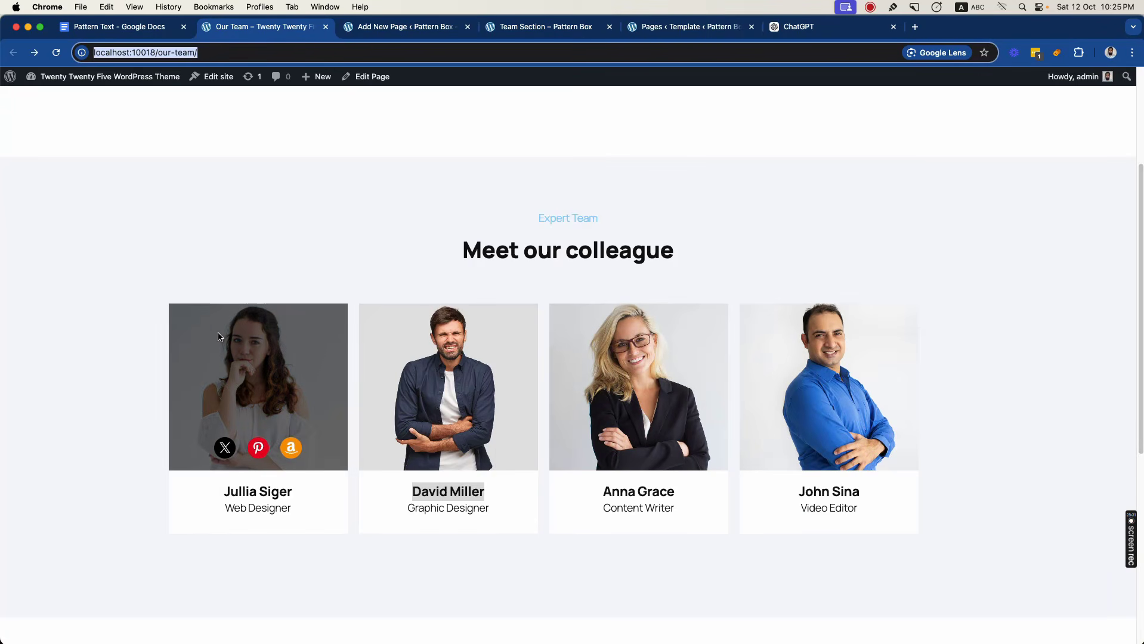
- Copy the class team-member-image from the Group around the first card's Cover into the Additional CSS as a new selector
click(396, 28)
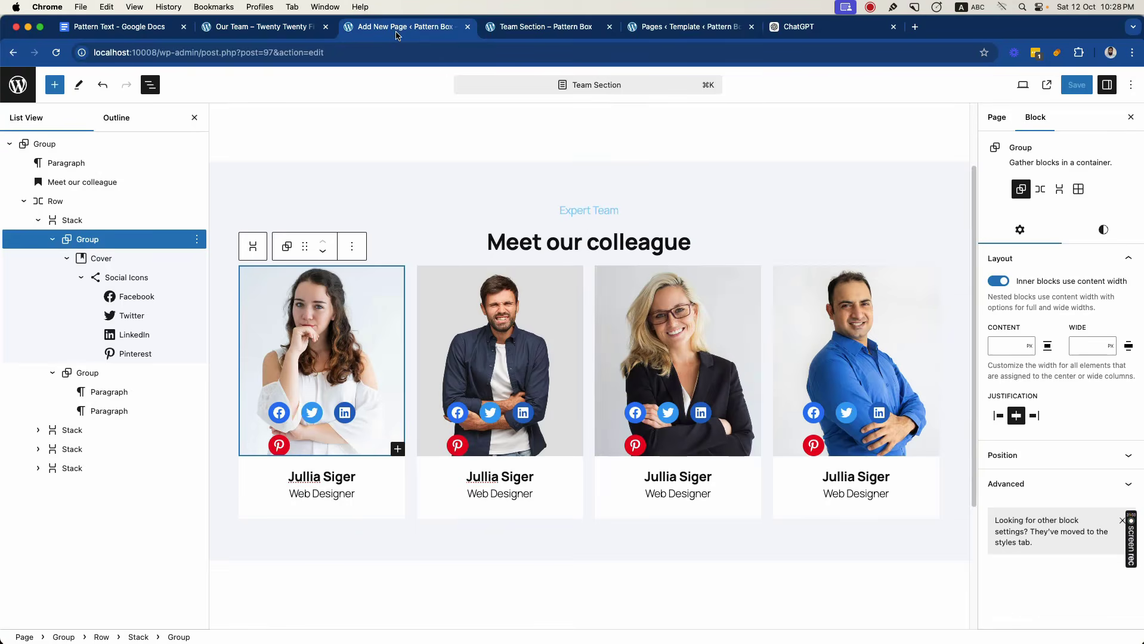
click(362, 291)
click(84, 241)
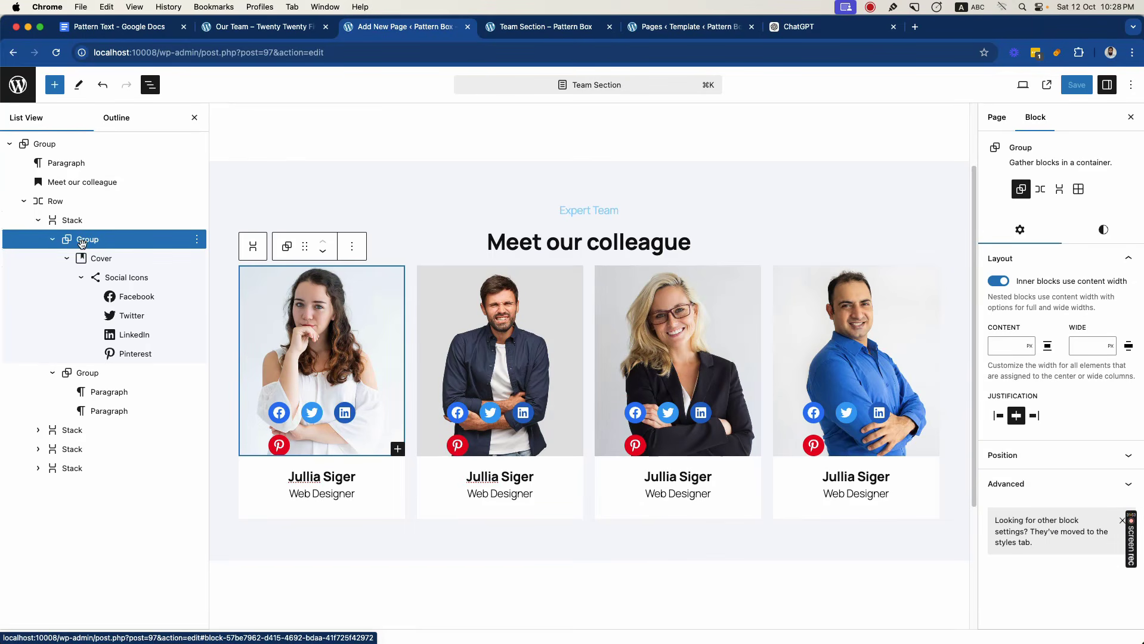
click(1037, 489)
triple_click(1034, 471)
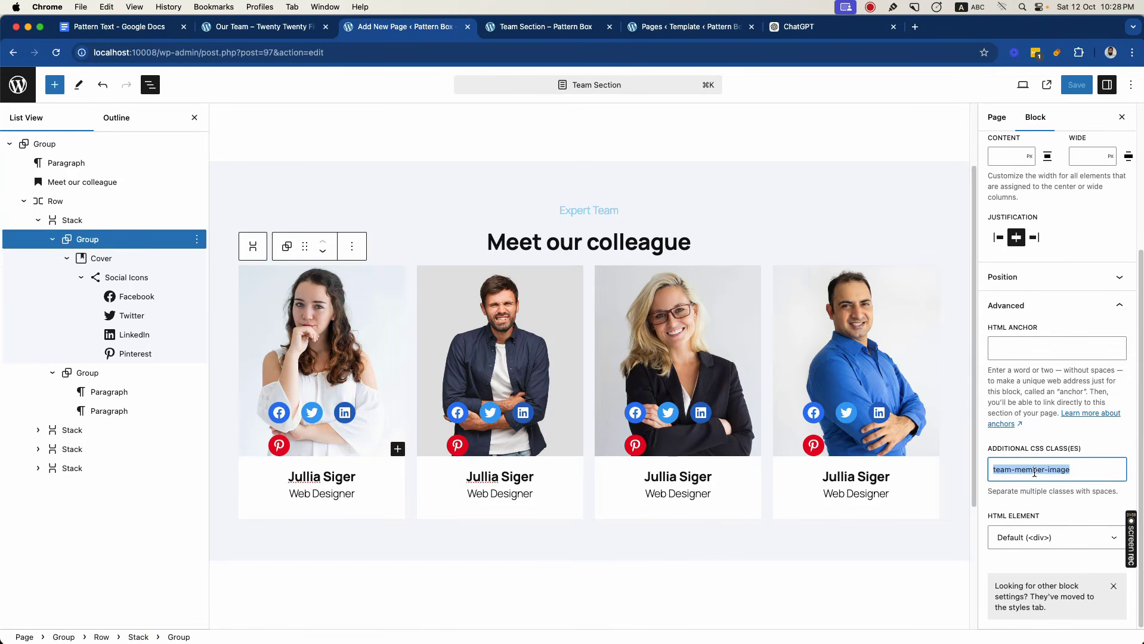
click(679, 29)
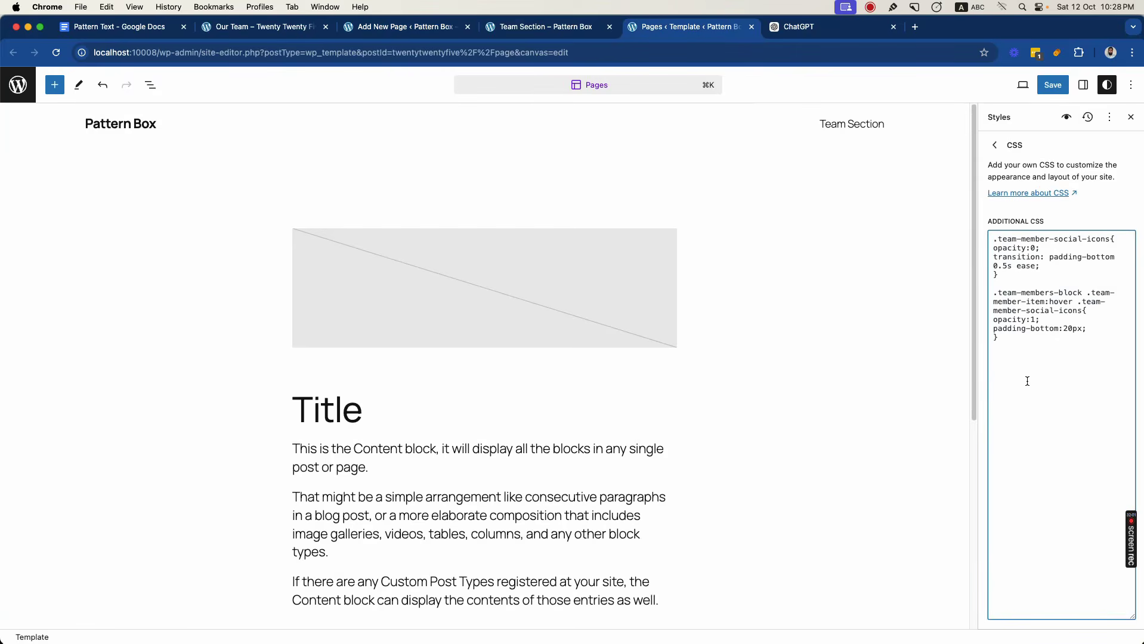
key(super+v)
- Complete the .team-member-image rule with position:relative;
key(Return)
text(position:re)
text(lative; }  )
text(.)
- Start a .team-member-image::before rule below the .team-member-image rule in the Additional CSS
key(super+v)
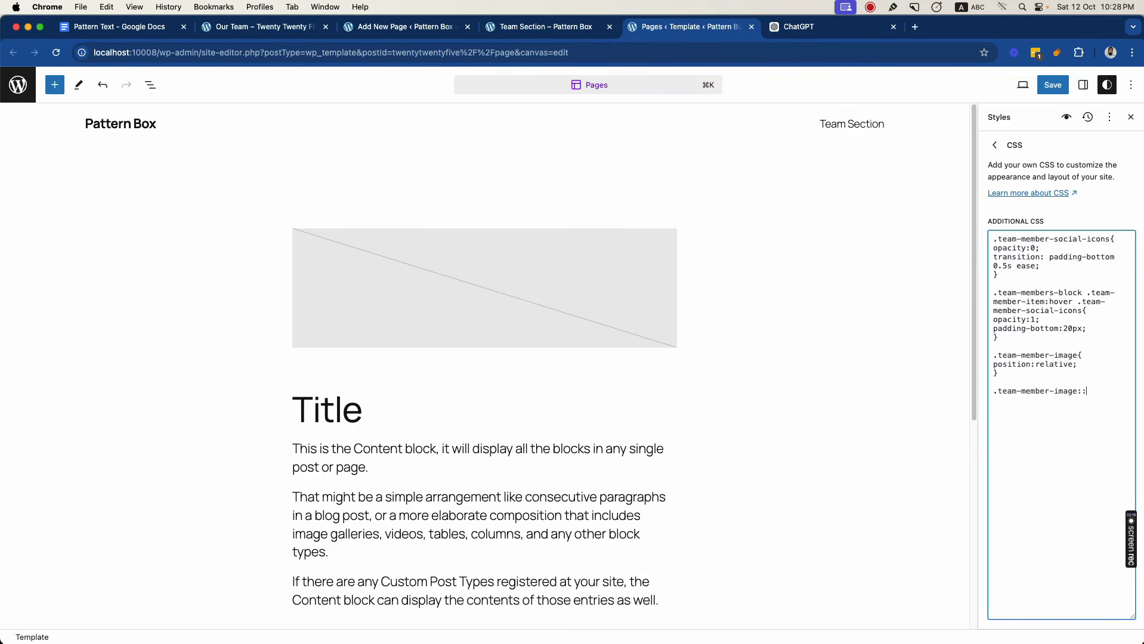
text(::before{)
key(Return)
key(Return)
key(Up)
- Add content: ''; position: absolute; top:0; and left:0; to the .team-member-image::before rule
text(pontent: '';)
key(Return)
text(position: absolute;)
key(Return)
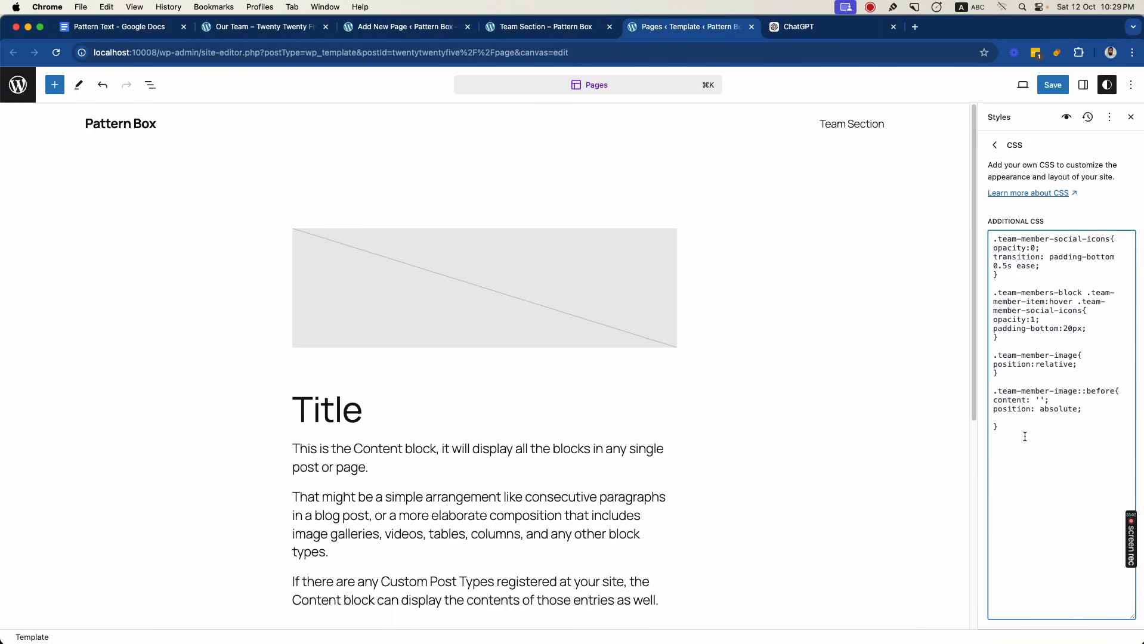
text(top:0; )
text(lef)
text(t:0;)
key(Return)
- Complete the ::before overlay rule with width: 100%; height: 100%; background-color: rgba(0,0,0,0.5); and z-index:1;
text(width)
text(: 100%; )
text(height:)
text( 100%;)
key(Return)
text(background)
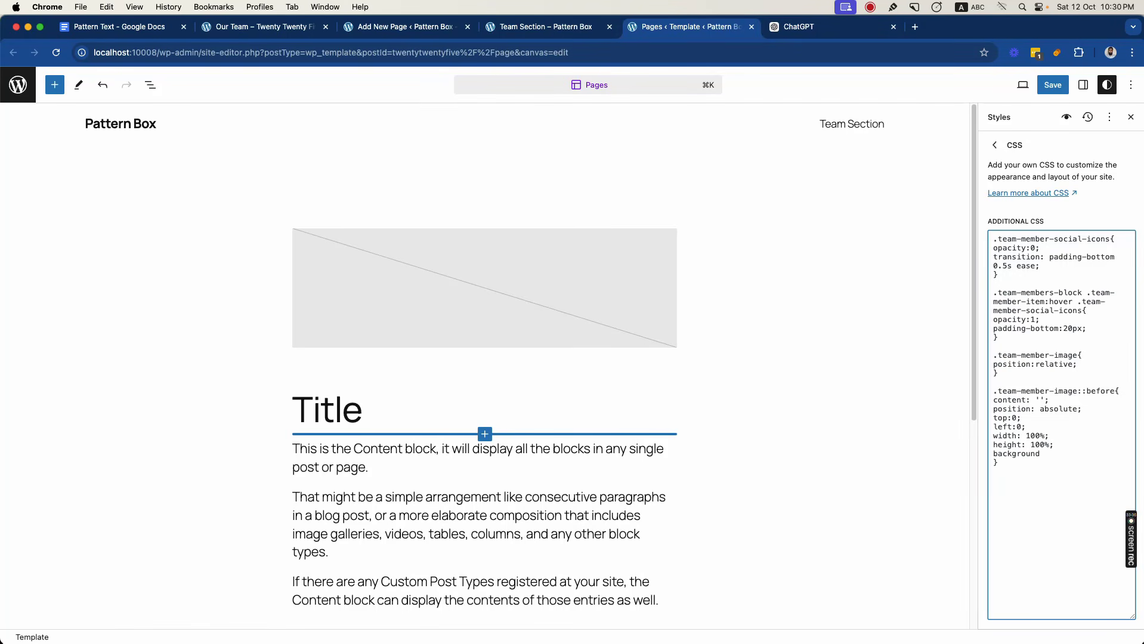
text(-color: rgba(0,0,0,0.5);)
- Save the custom styles and reload the published Team Section page to check the overlay on the first card
click(1051, 86)
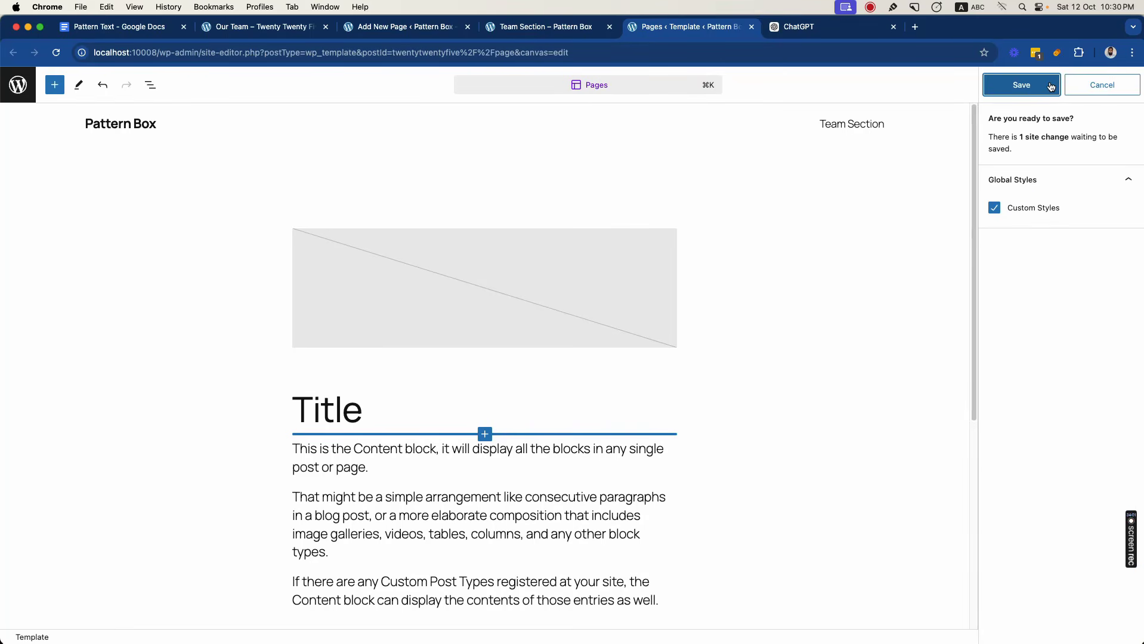
click(1029, 87)
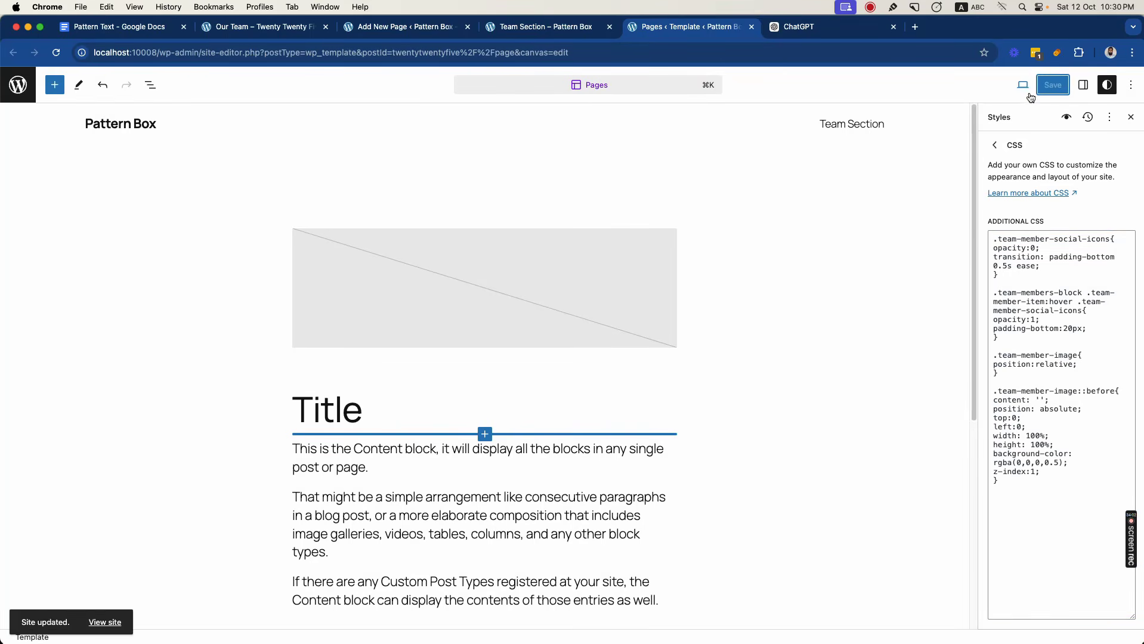
click(544, 28)
key(super+r)
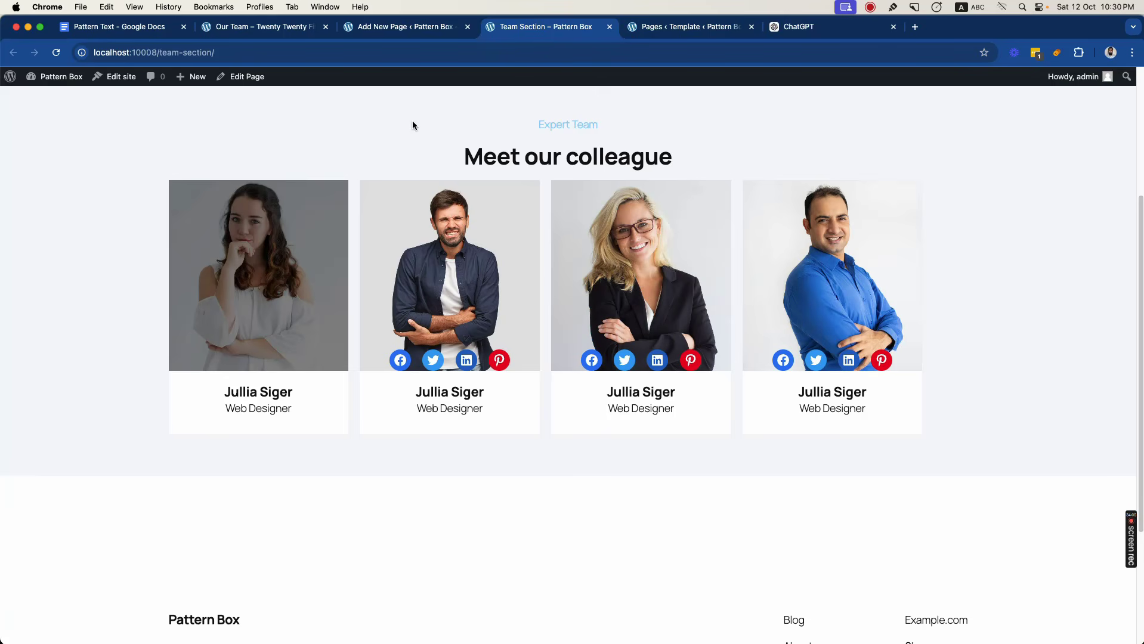
mouse_move(318, 204)
- Add opacity:0; after z-index:1; in the .team-member-image::before rule
click(706, 31)
click(1059, 477)
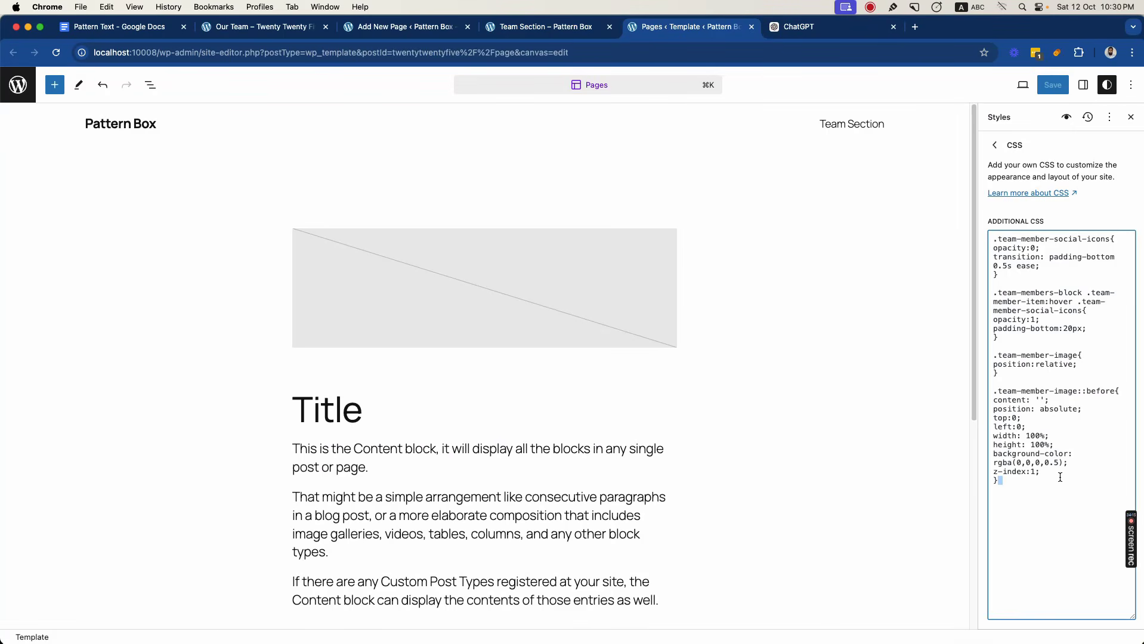
key(Return)
- Save the hidden-overlay styles and reload the published Team Section page
click(1052, 84)
click(1053, 86)
click(567, 36)
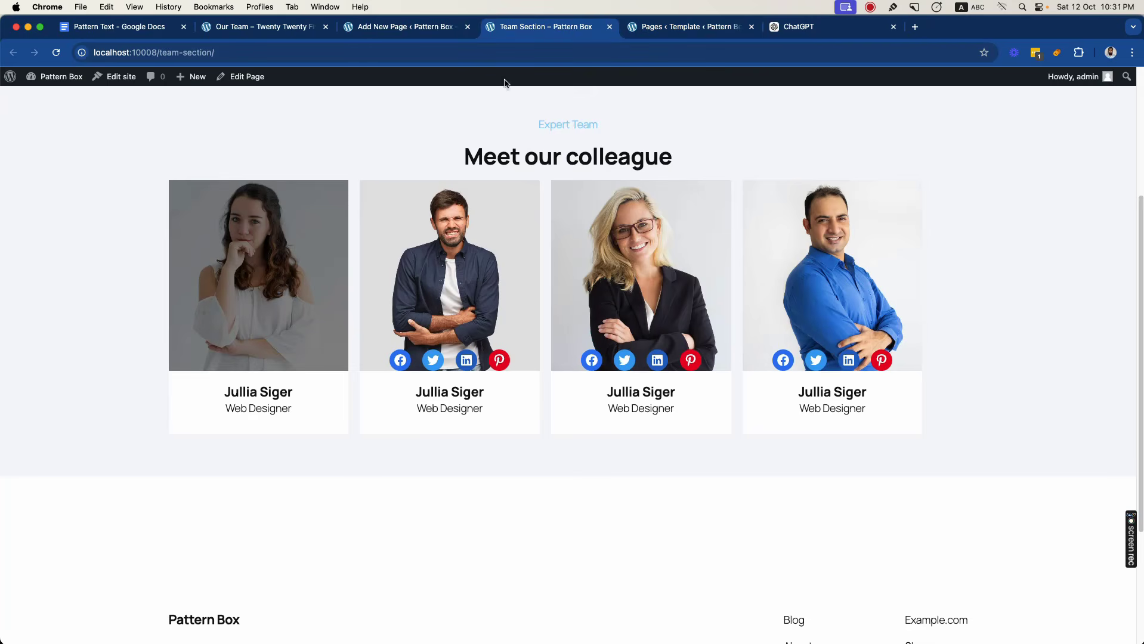
key(super+r)
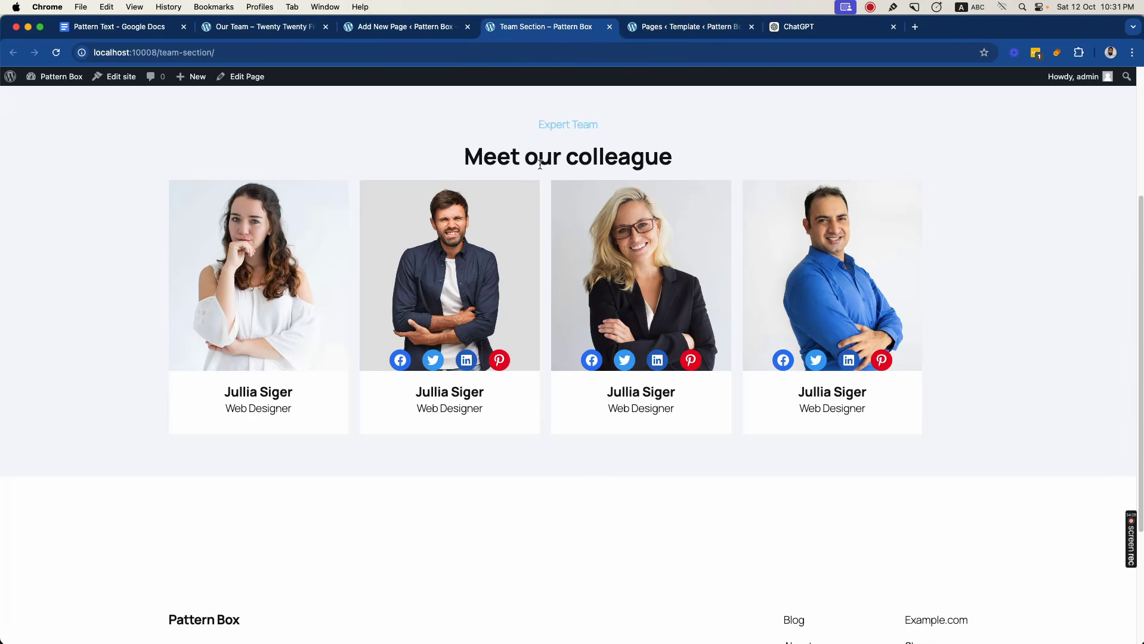
- Add a .team-member-image:hover::before rule with opacity:1; at the end of the Additional CSS
key(ctrl+Tab)
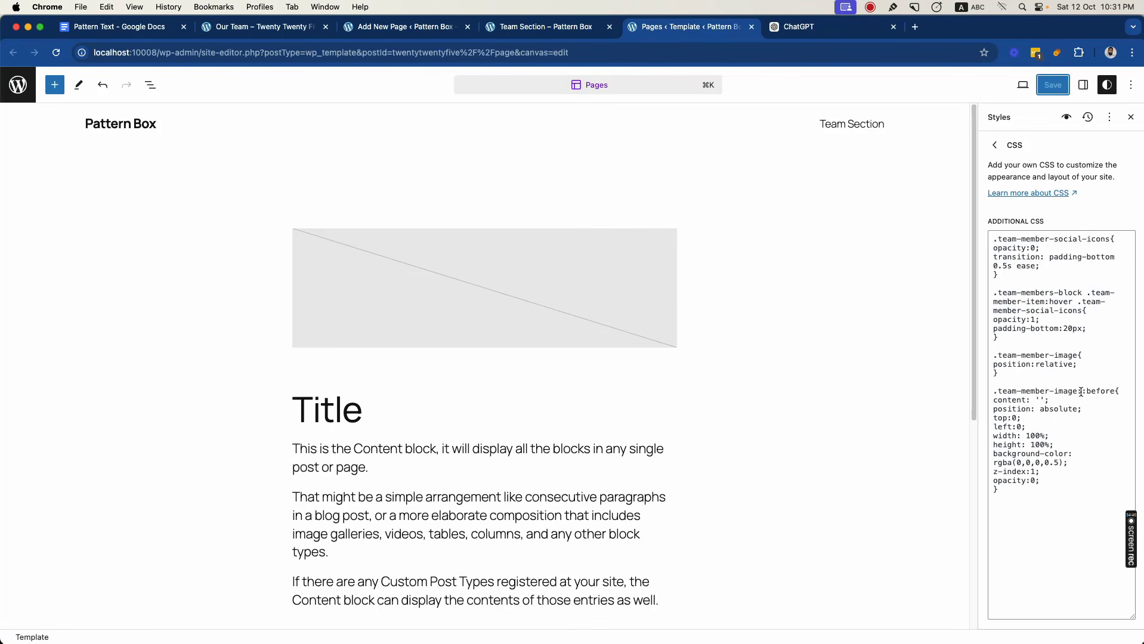
drag(1076, 356, 991, 356)
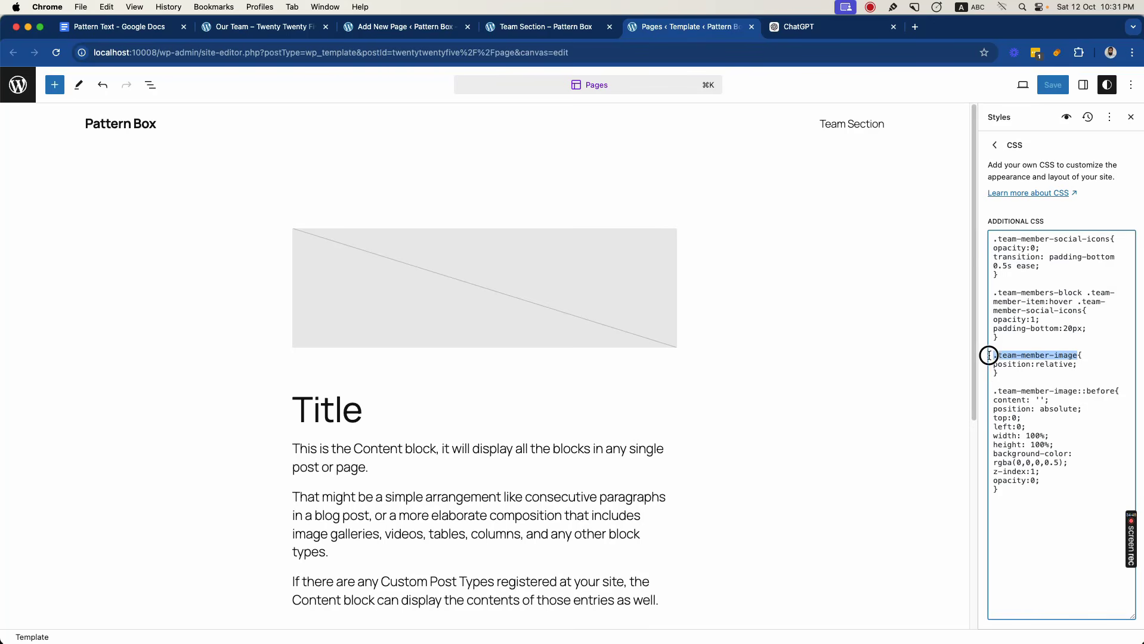
key(super+c)
key(super+Down)
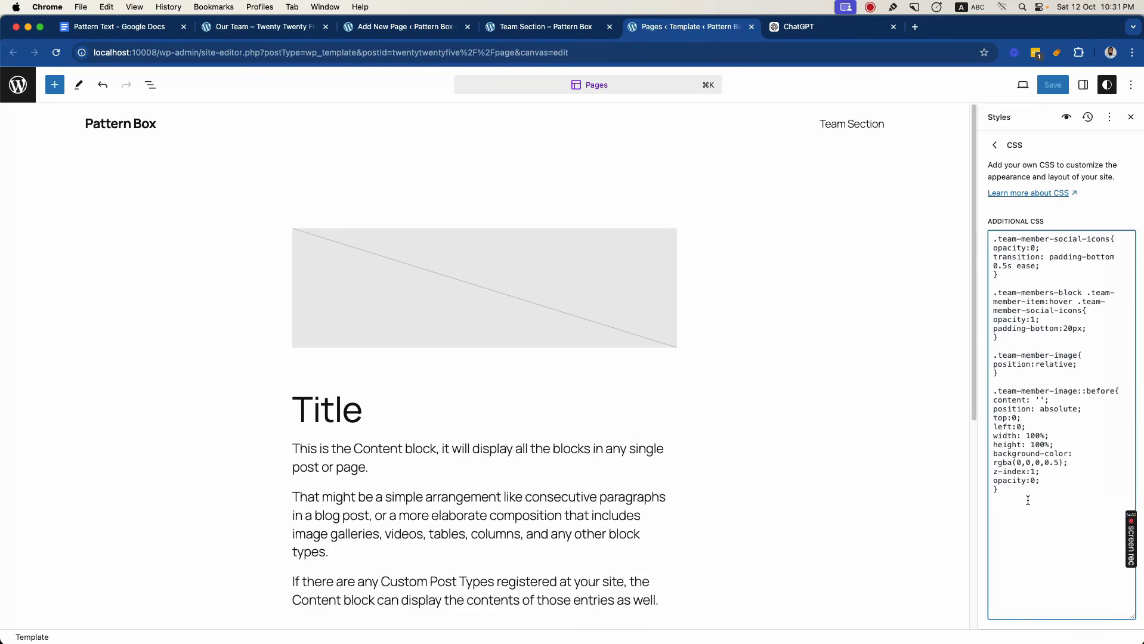
key(Return)
key(Return)
key(super+v)
text(:hover::before)
- Save the new hover rule and check the overlay on the published Team Section page
click(1052, 85)
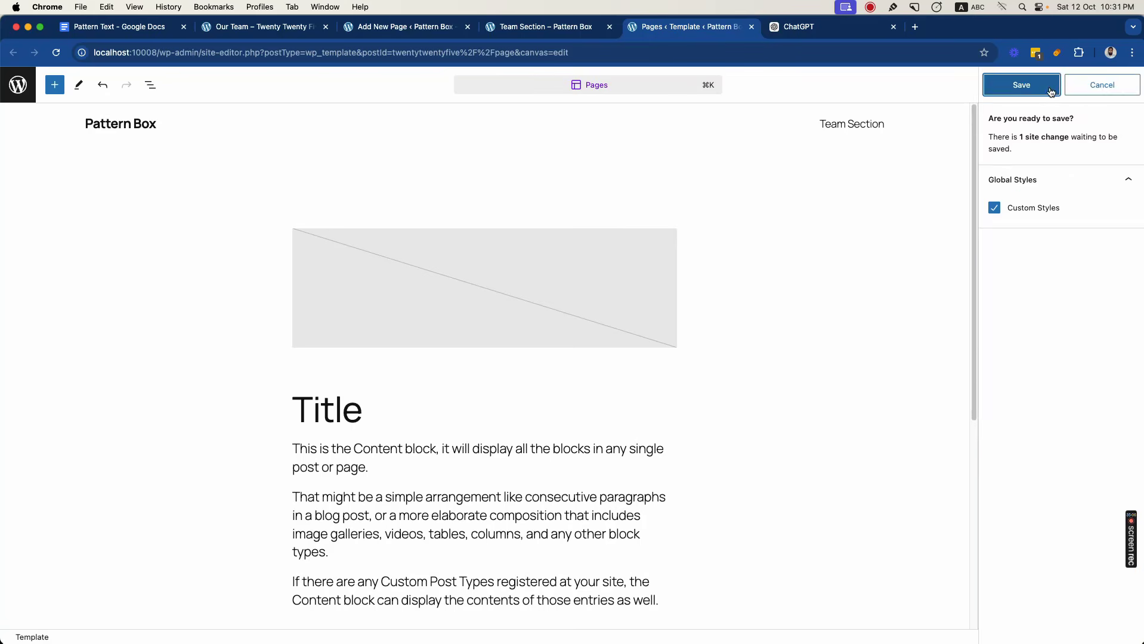
click(1050, 86)
click(566, 28)
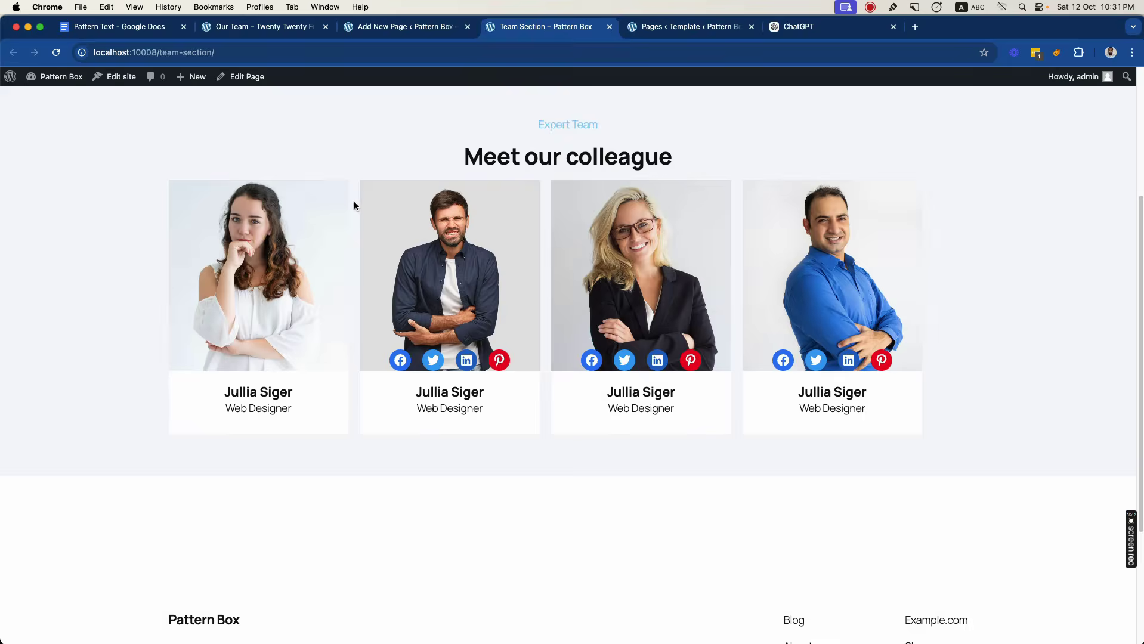
- Add transition: opacity 0.3s ease; after opacity:0; in the .team-member-image::before rule
key(ctrl+Tab)
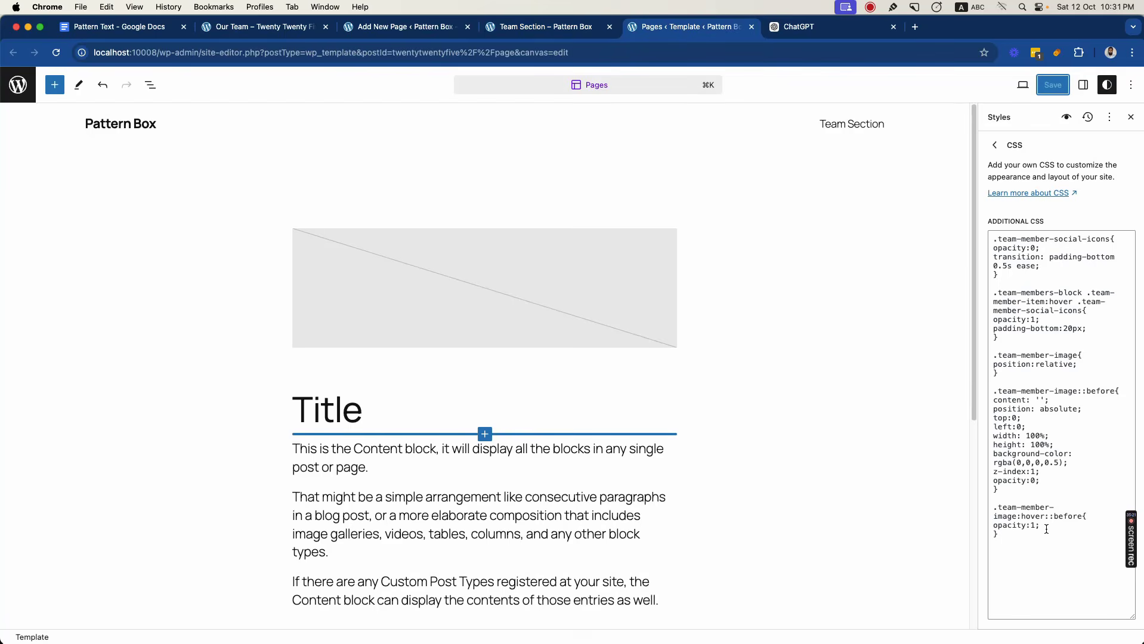
click(1051, 481)
key(Return)
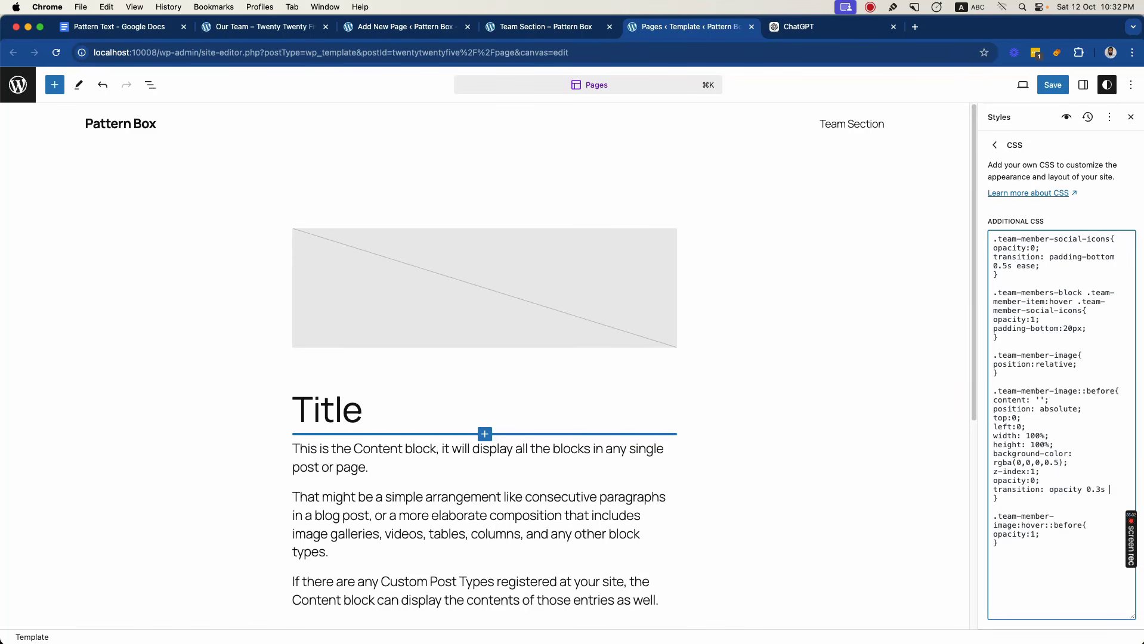
text(;)
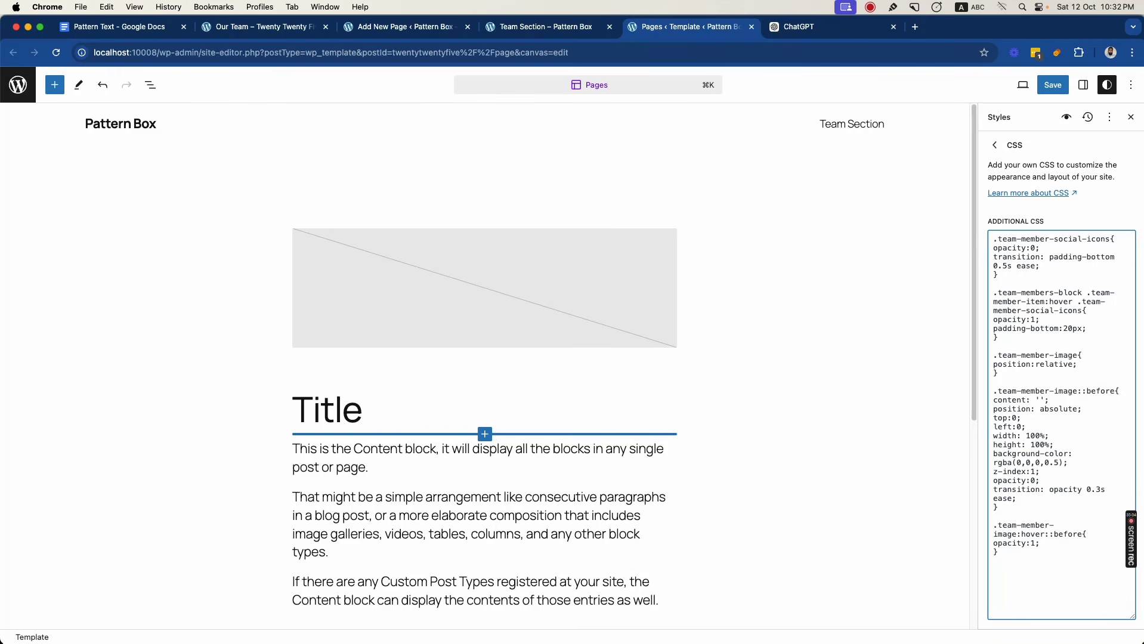
- Save the overlay transition and test the first card's hover effect on the reloaded Team Section page
click(1054, 88)
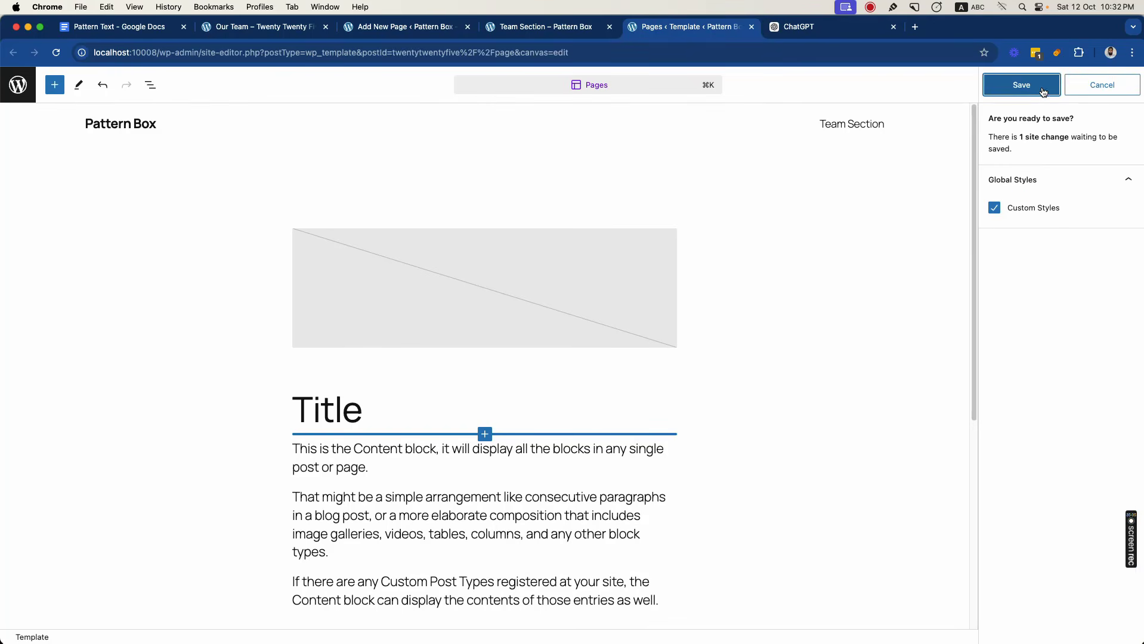
click(1044, 88)
click(541, 27)
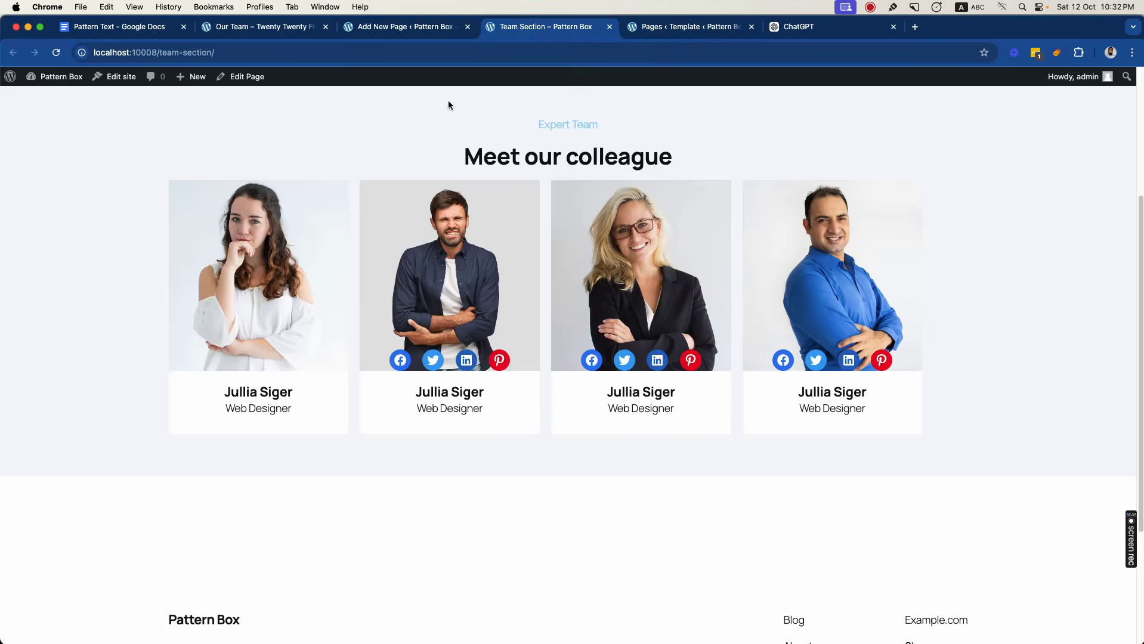
key(super+r)
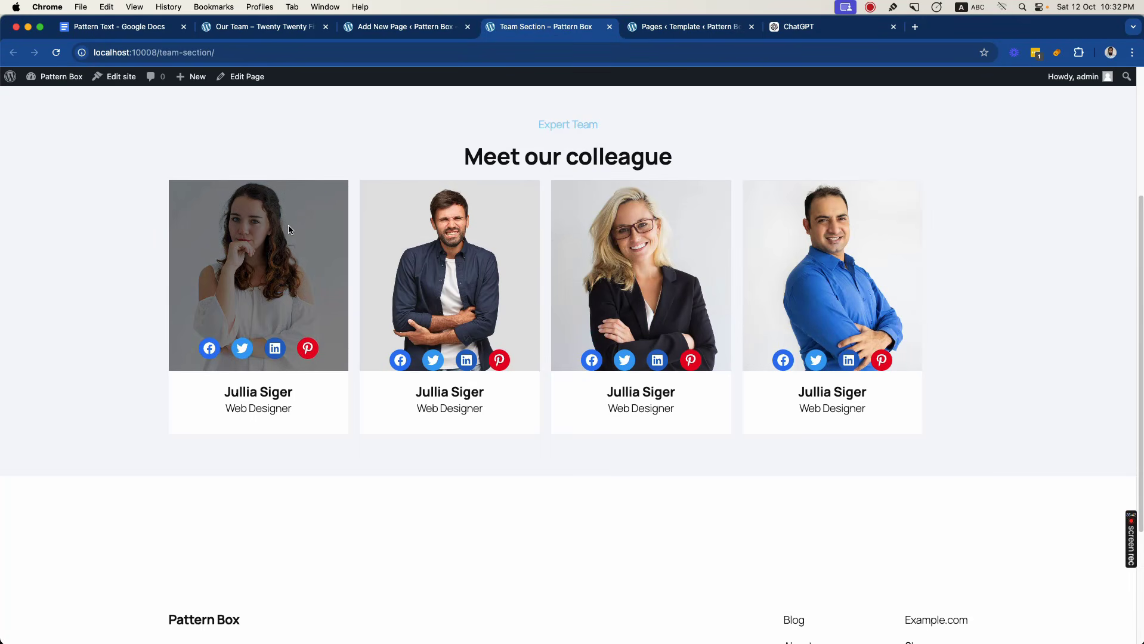
mouse_move(281, 229)
- In the Team Section page editor, delete the second, third and fourth card Stacks from the Row
click(435, 27)
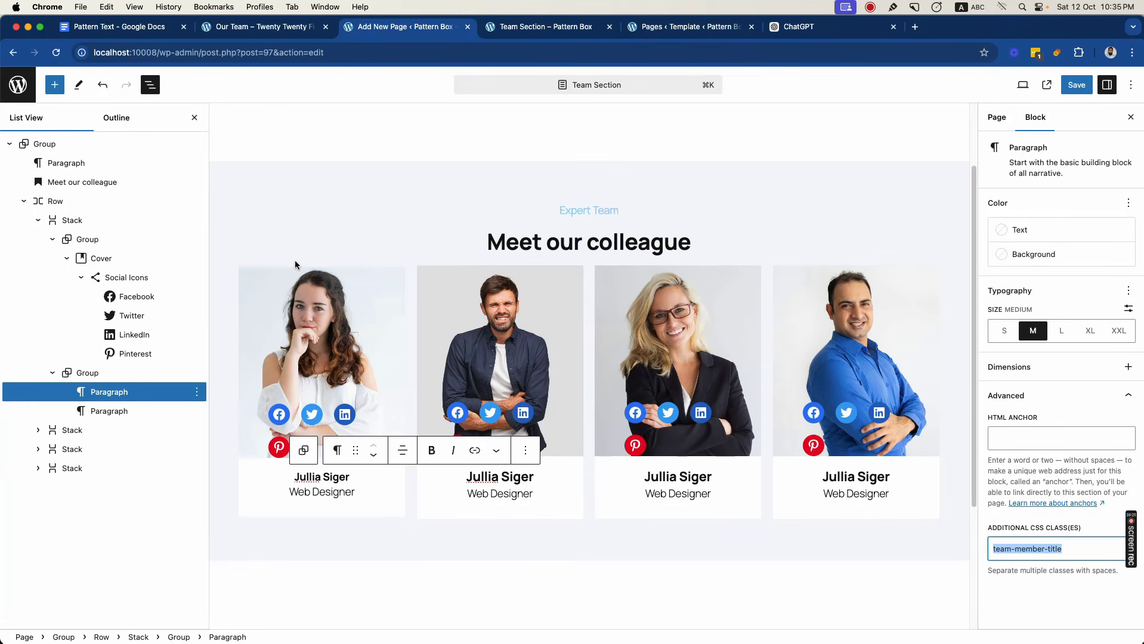
click(38, 220)
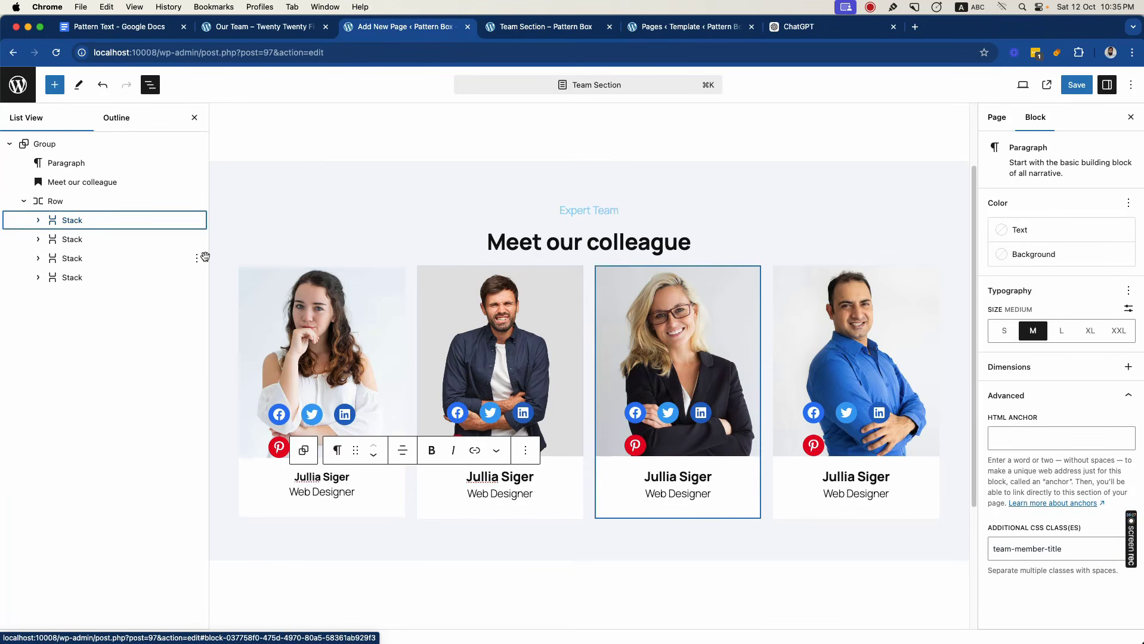
click(197, 239)
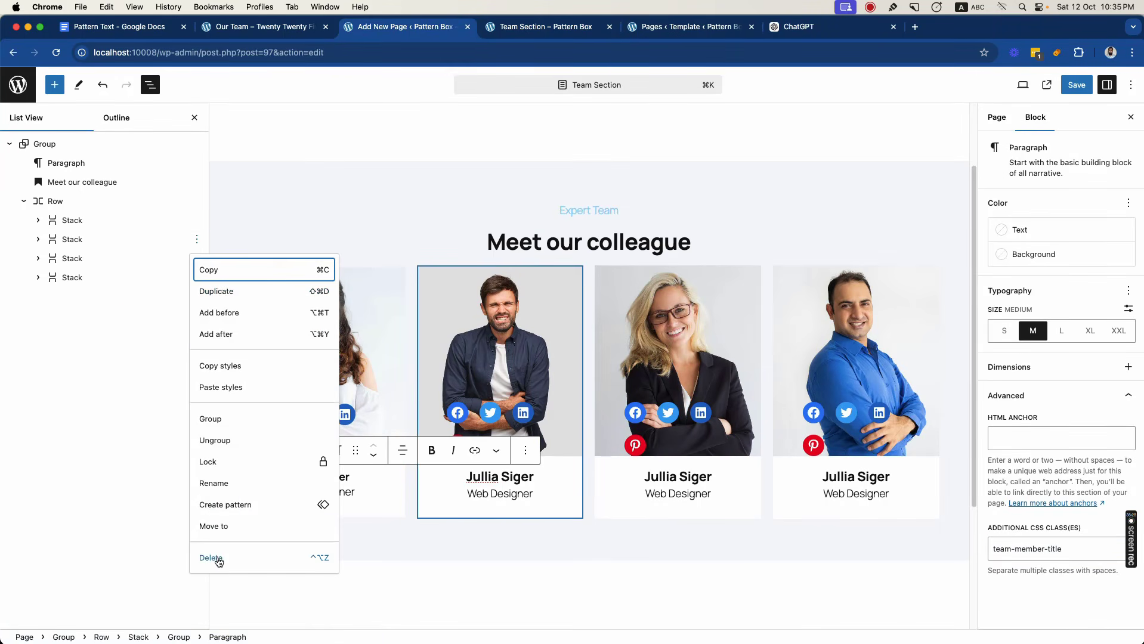
click(218, 559)
click(197, 239)
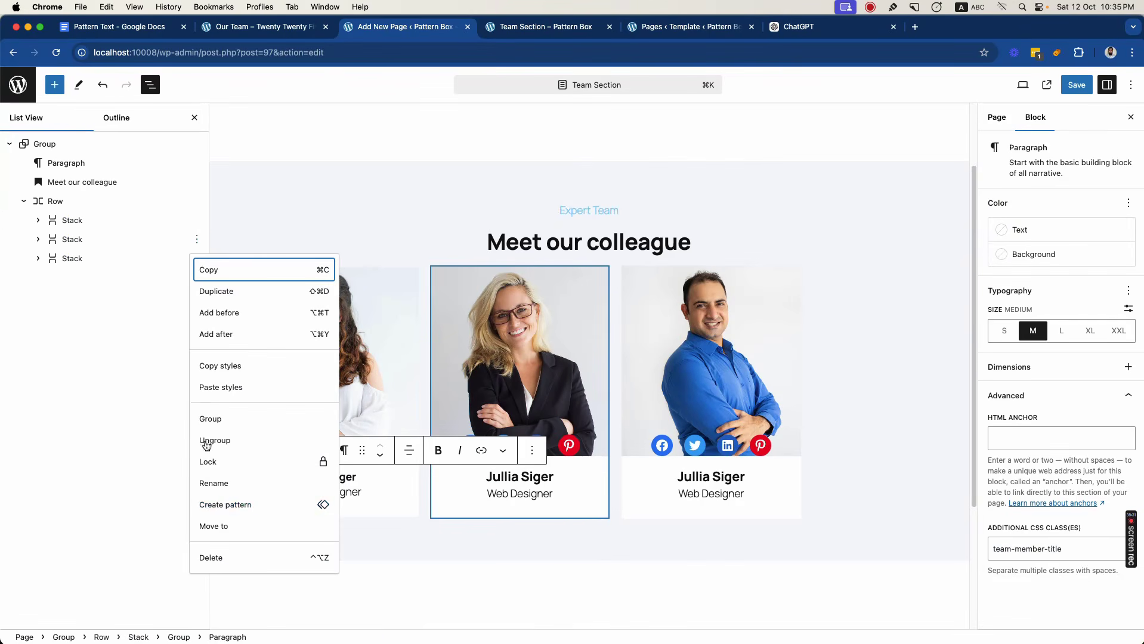
click(215, 559)
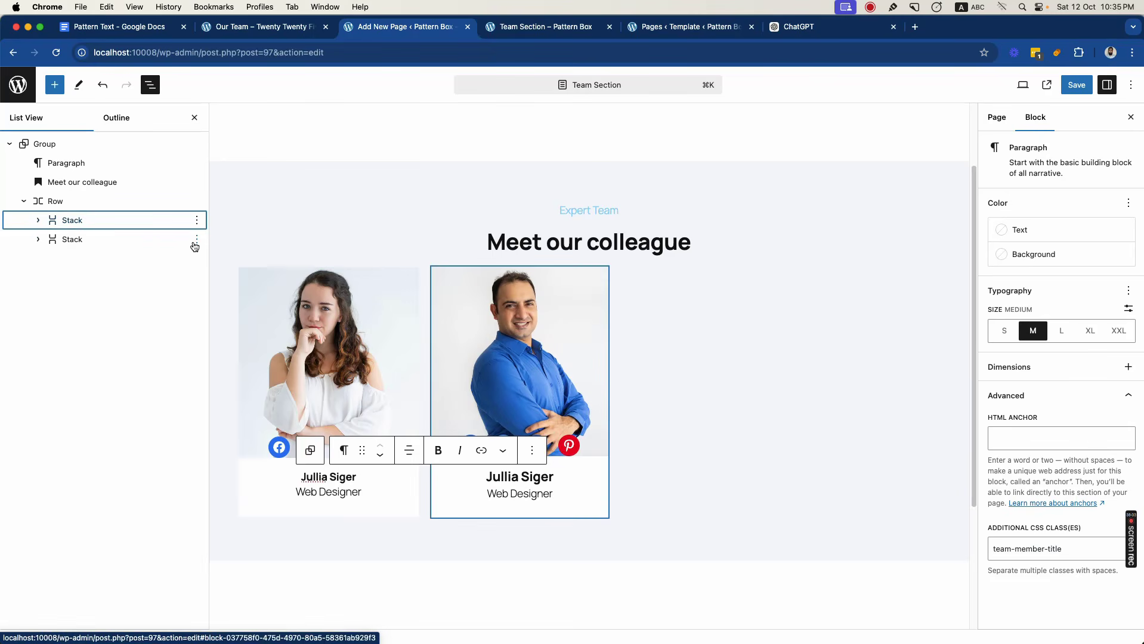
click(196, 240)
click(209, 557)
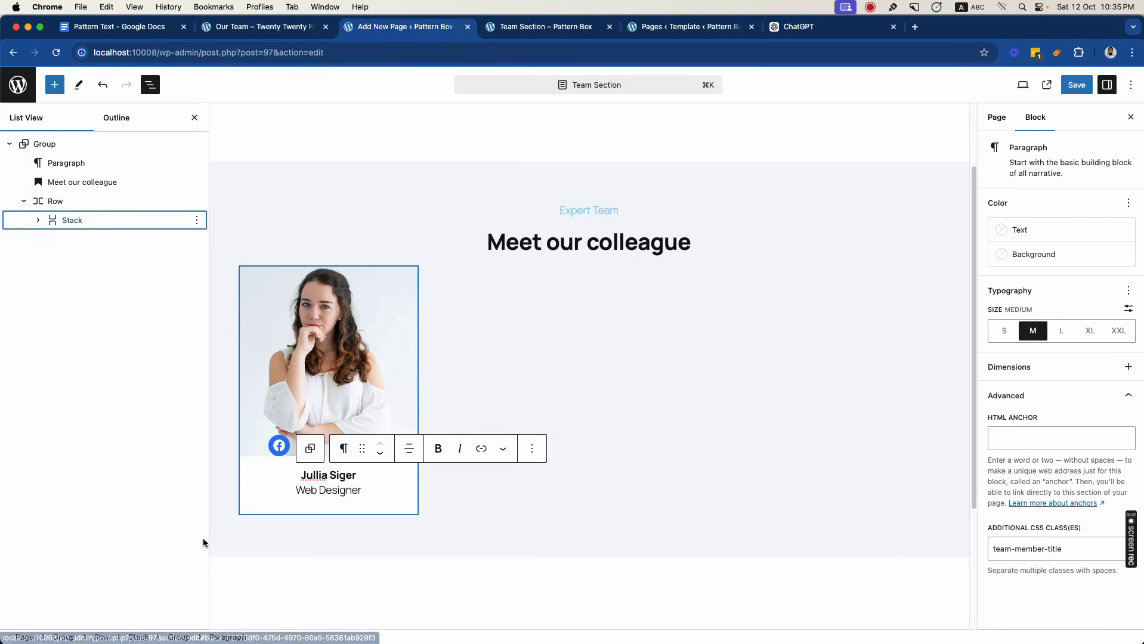
- Duplicate the remaining card Stack three times to fill the Row with four cards
click(197, 222)
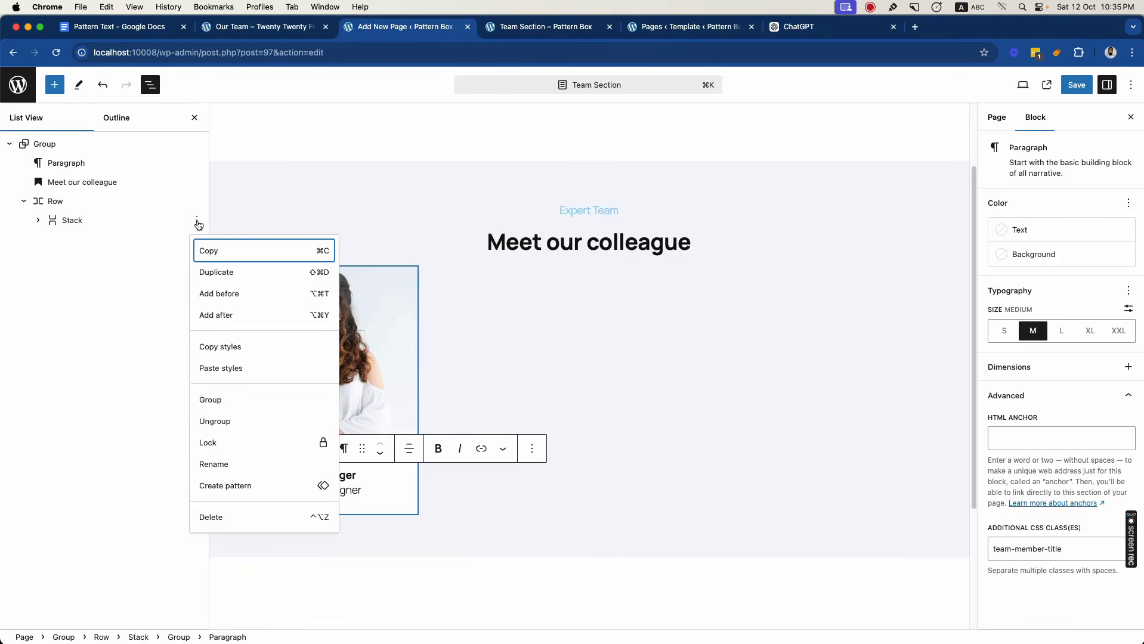
key(shift+super+d)
key(shift+super+d)
key(shift+super+d)
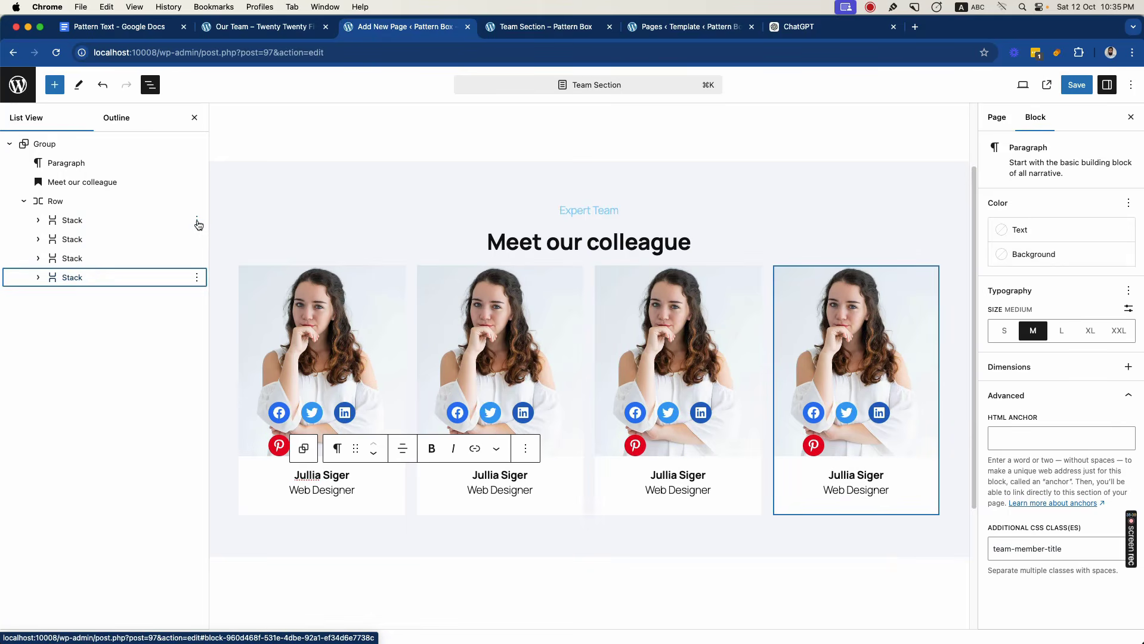
- Replace the second card's Cover image with 2.jpg from the Media Library
click(477, 346)
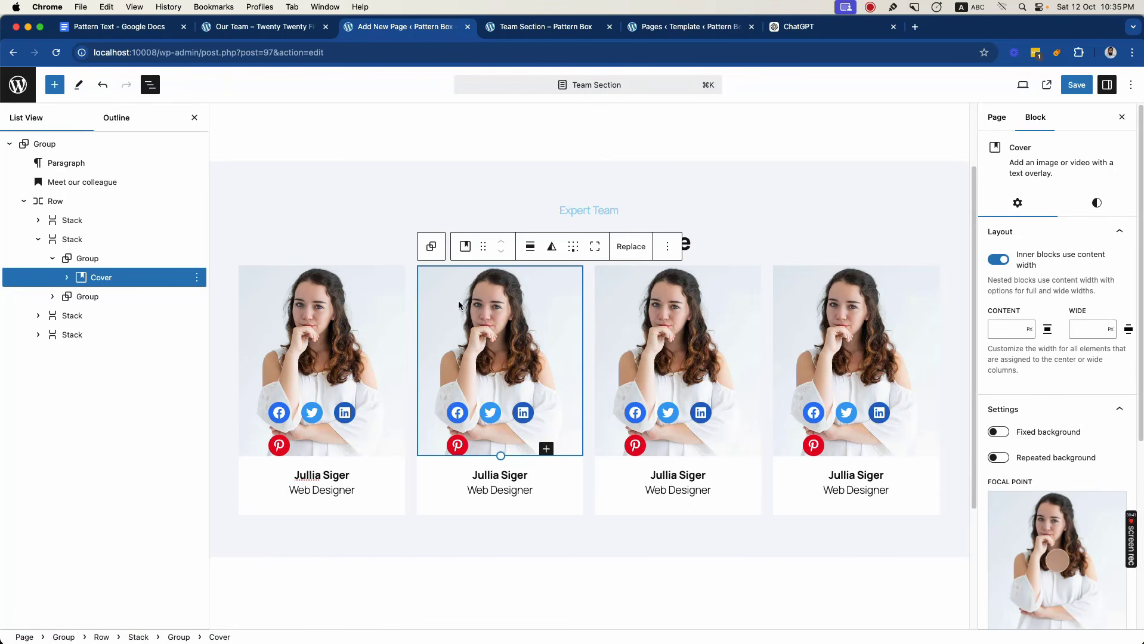
click(630, 246)
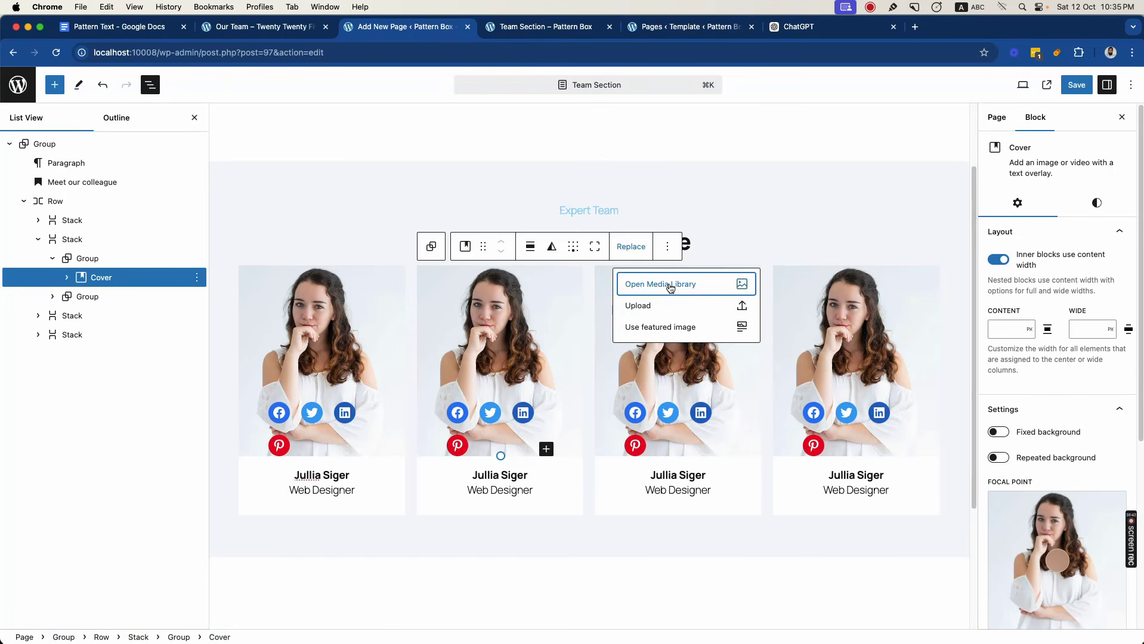
click(663, 284)
click(253, 226)
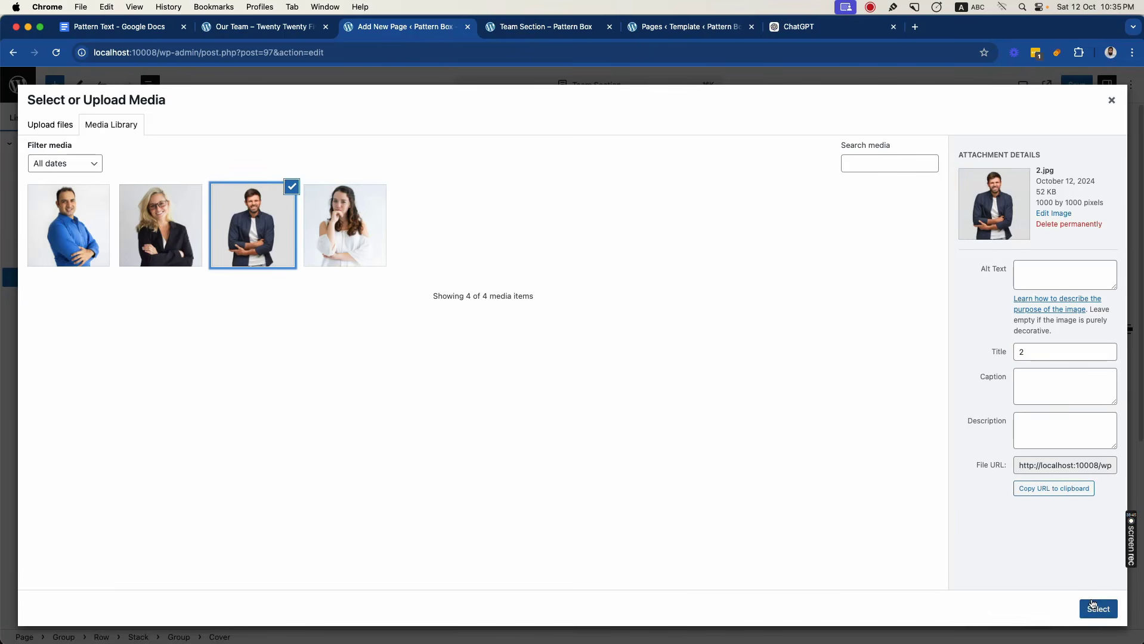
click(1096, 609)
- Replace the second card's name with the second member's name from the reference page and set the role to Graphic Designer
click(295, 27)
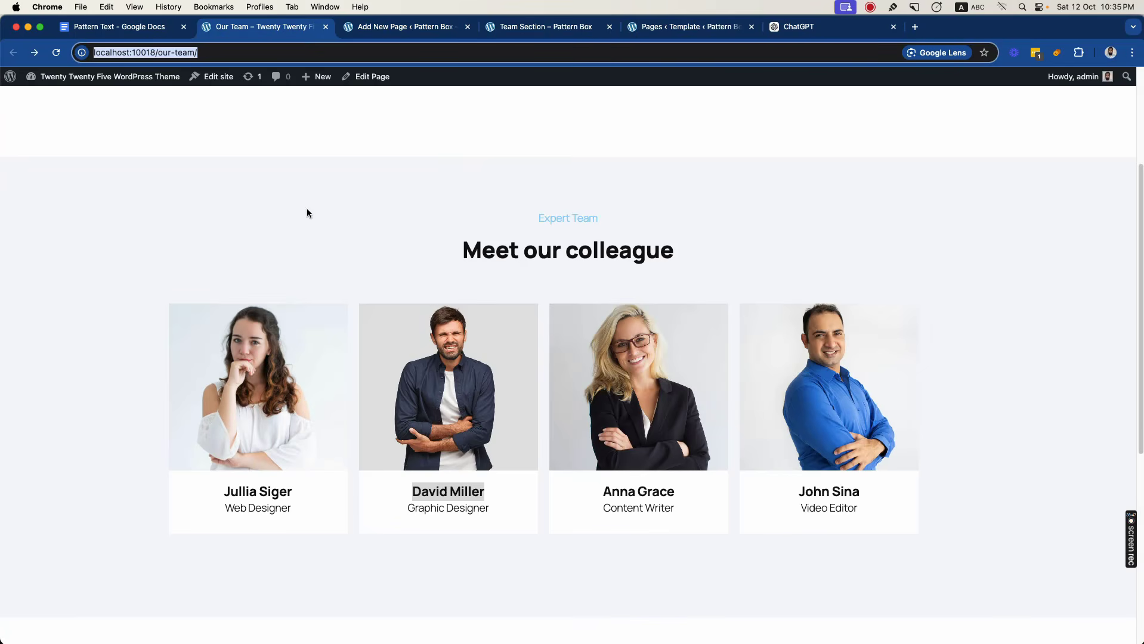
drag(411, 492, 484, 491)
click(417, 29)
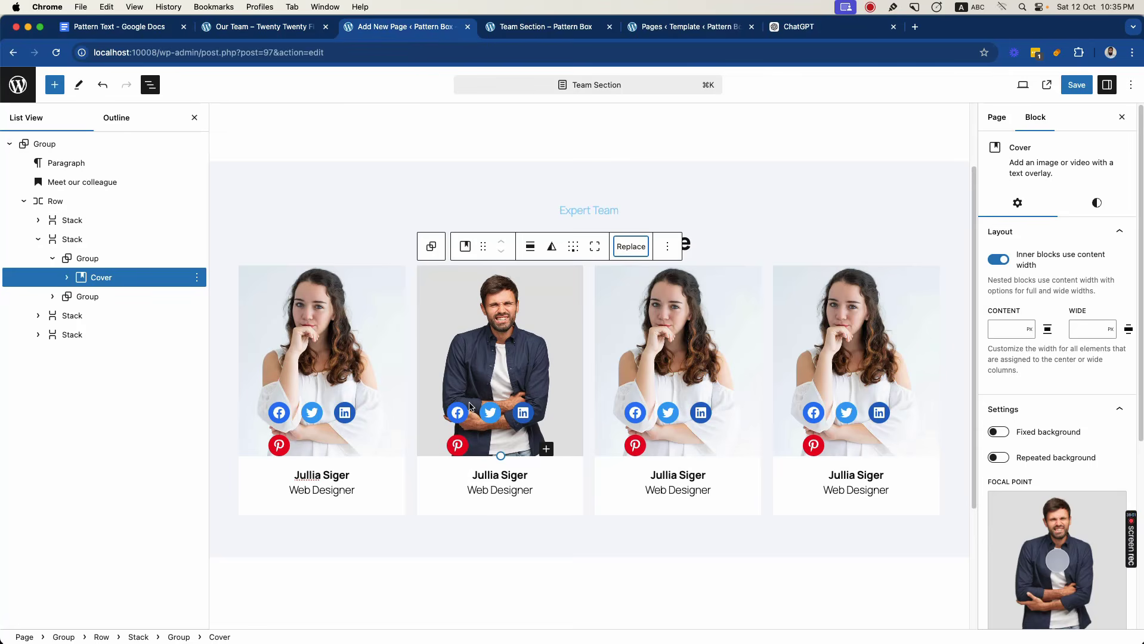
click(484, 475)
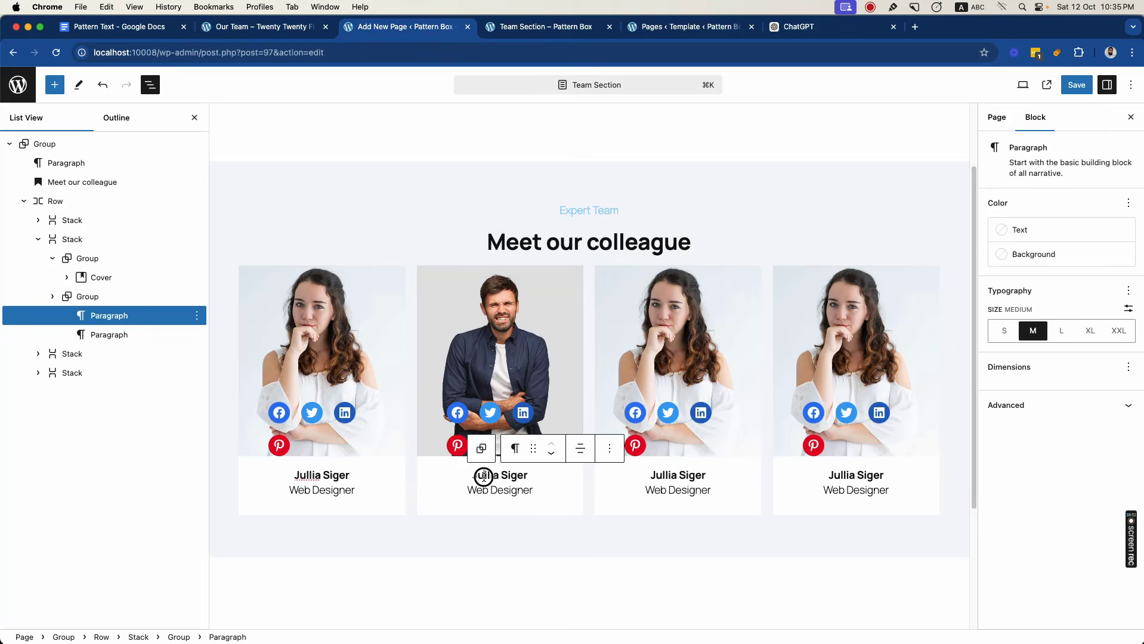
click(393, 51)
key(super+v)
key(super+a)
key(super+x)
triple_click(491, 475)
key(super+v)
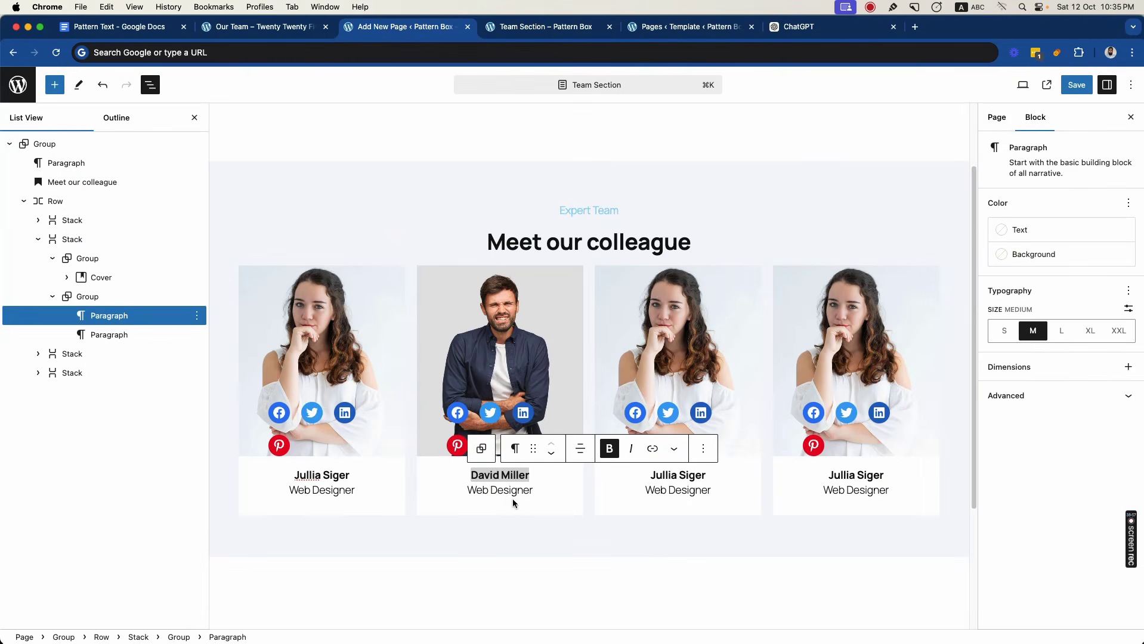
triple_click(513, 492)
text(Graphic Designer)
- Copy the third member's name from the reference page into the third card and set that card's role to Video Editor
key(super+alt+Left)
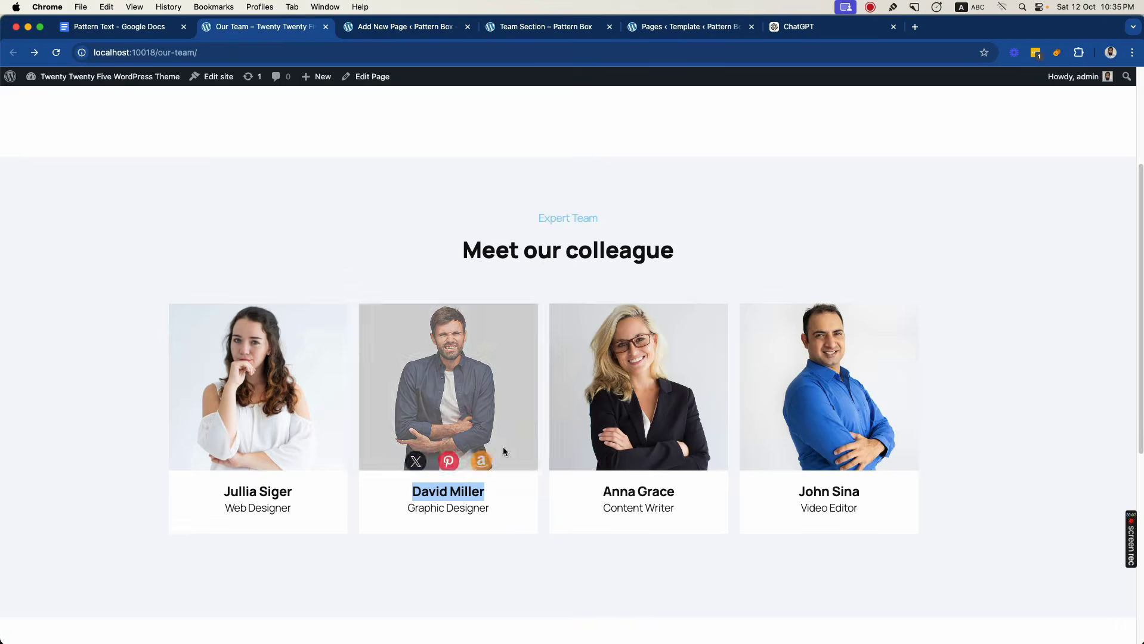
drag(602, 492, 683, 490)
key(super+c)
click(494, 52)
key(super+v)
key(super+a)
key(super+alt+Right)
triple_click(681, 475)
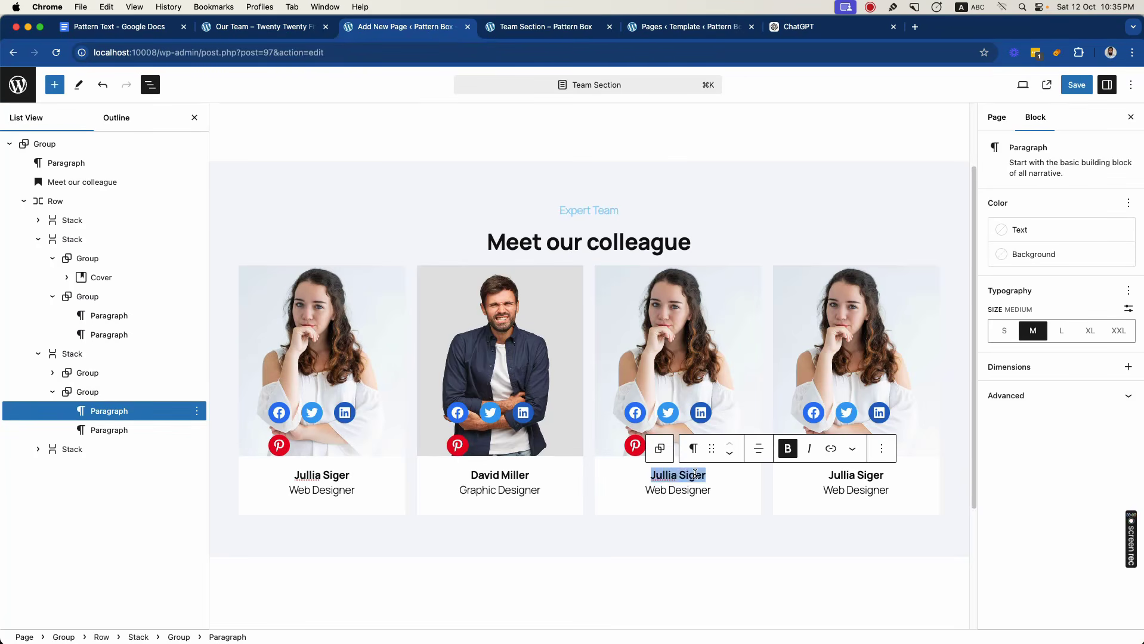
key(super+v)
triple_click(687, 492)
text(Video Editor)
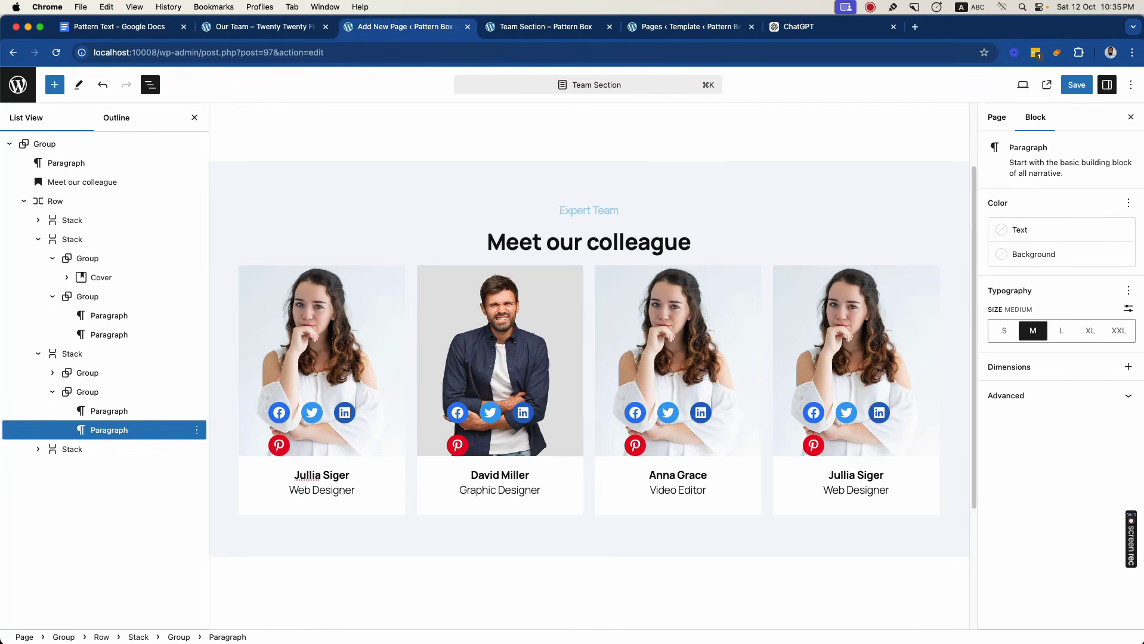
- Replace the third card's Cover image with 3.jpg from the Media Library
click(679, 367)
click(808, 246)
click(850, 287)
click(170, 224)
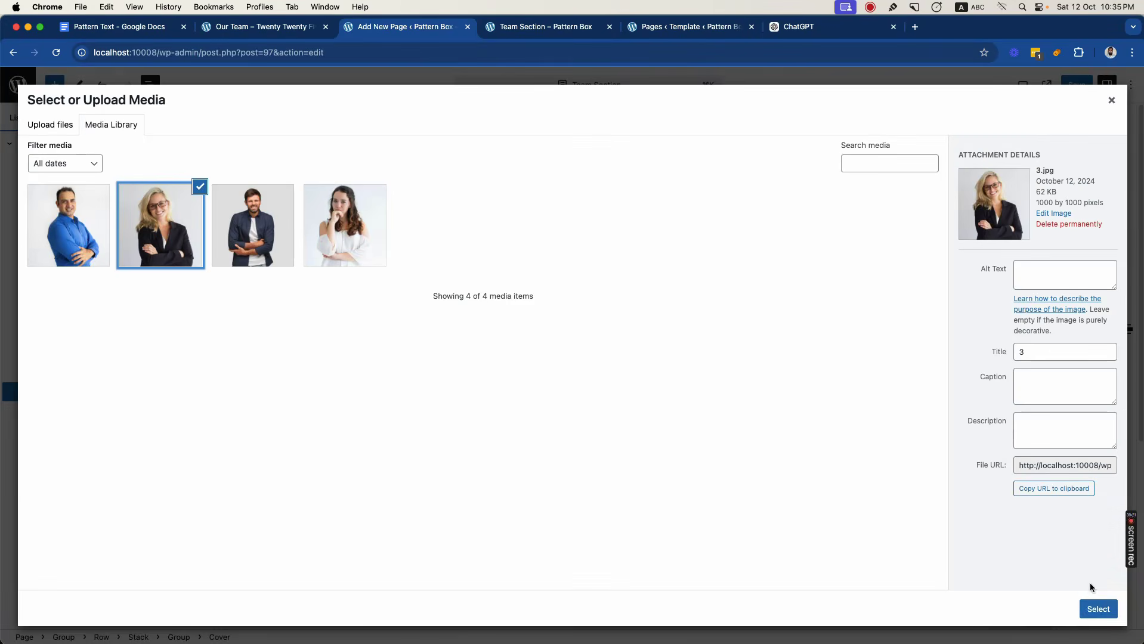
click(1097, 607)
- Replace the fourth card's Cover image with the Media Library photo of the man in the blue shirt
click(830, 370)
click(926, 246)
click(949, 284)
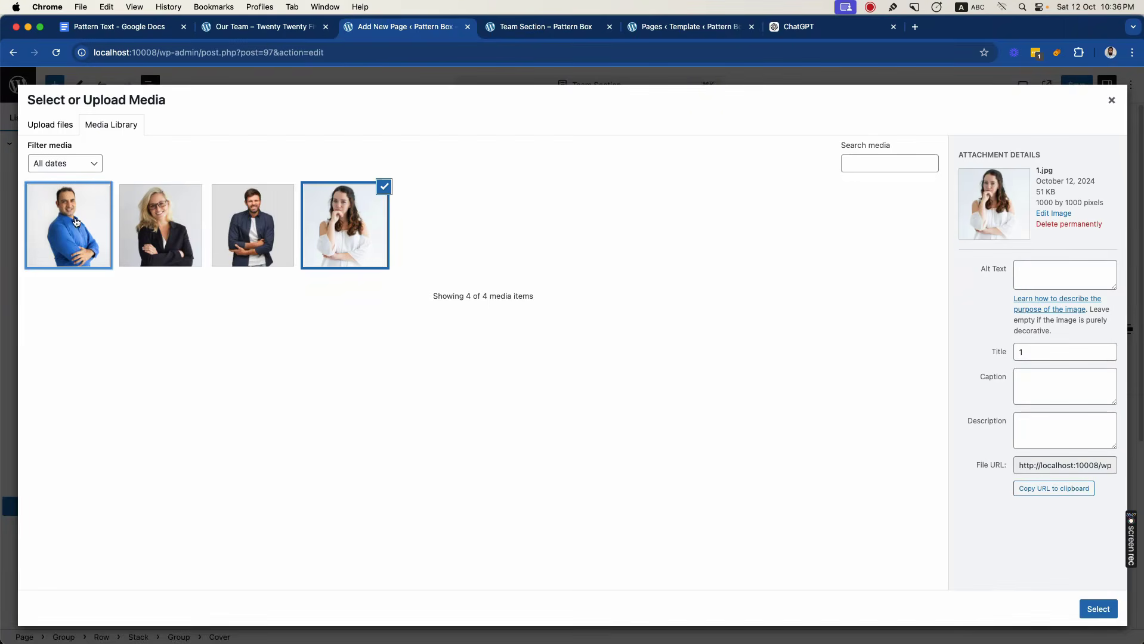
click(69, 225)
click(1097, 607)
- Enter the fourth member's name from the reference page in the fourth card and set the role to Content Writer
click(301, 27)
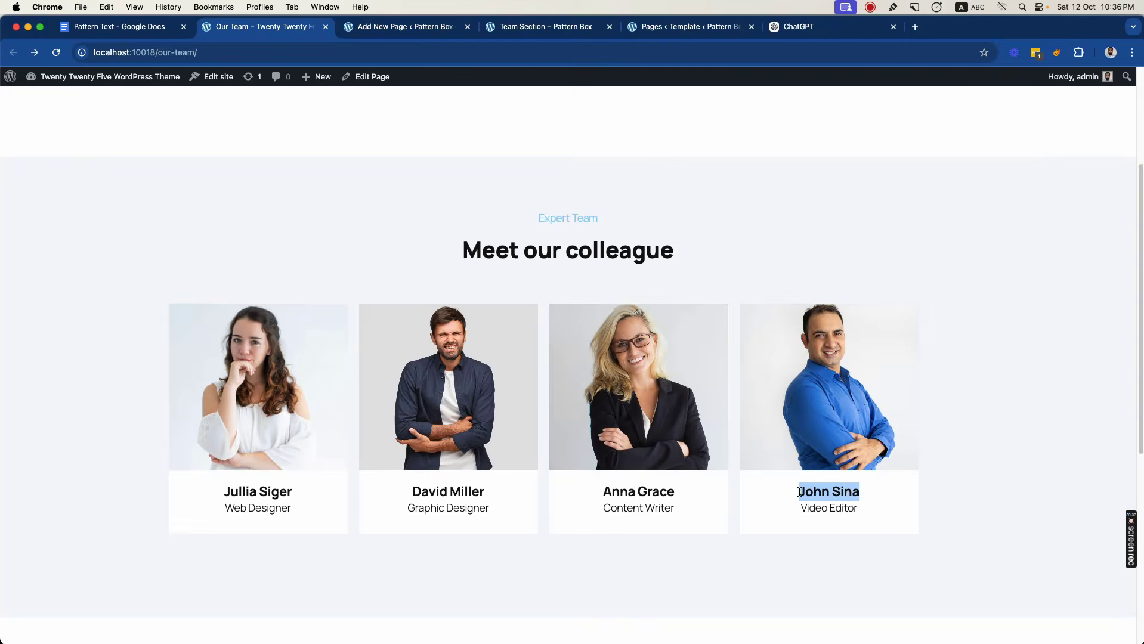
click(527, 30)
click(405, 27)
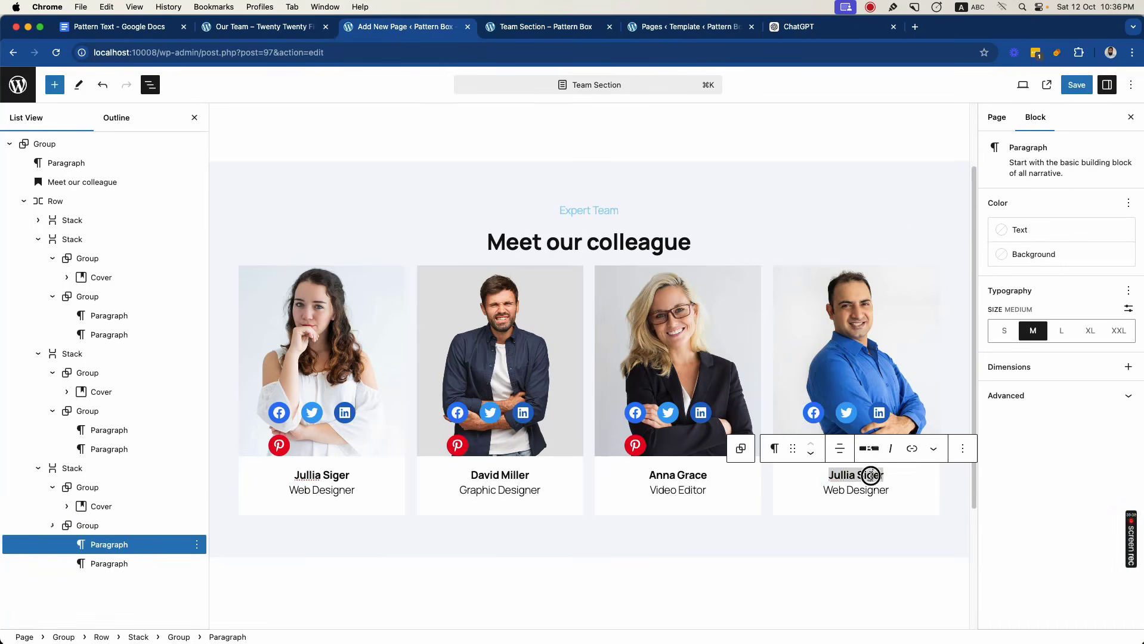
text(John Sina)
triple_click(856, 490)
text(Content Writer)
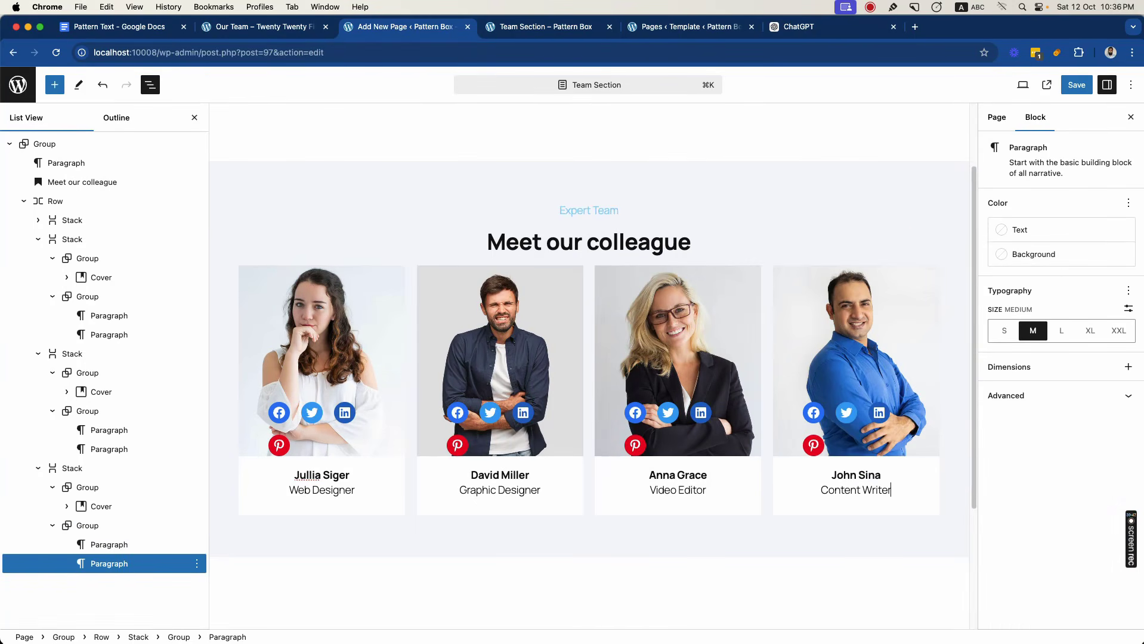
- Save the page and reload the published Team Section page to review the four cards
click(1076, 84)
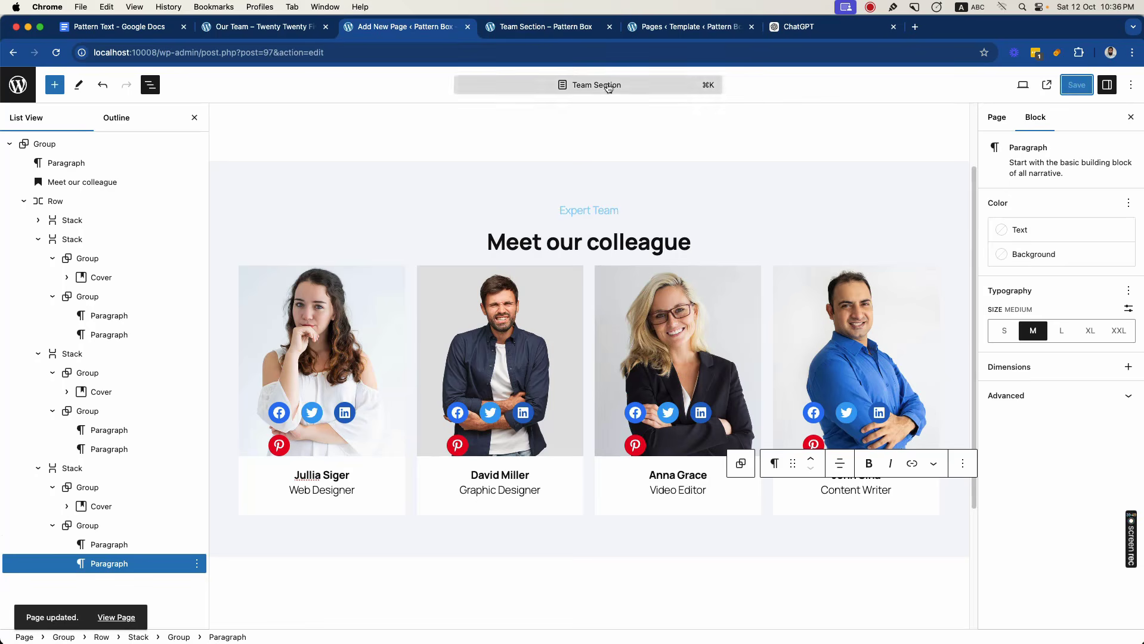
click(541, 26)
key(super+r)
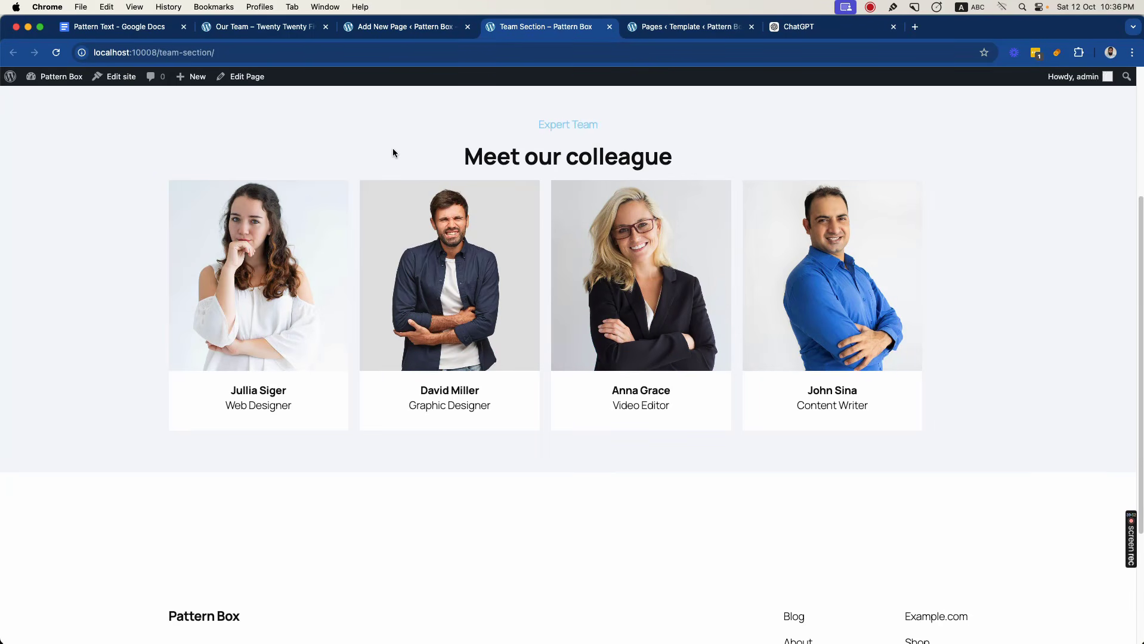
scroll(380, 197, up, 2)
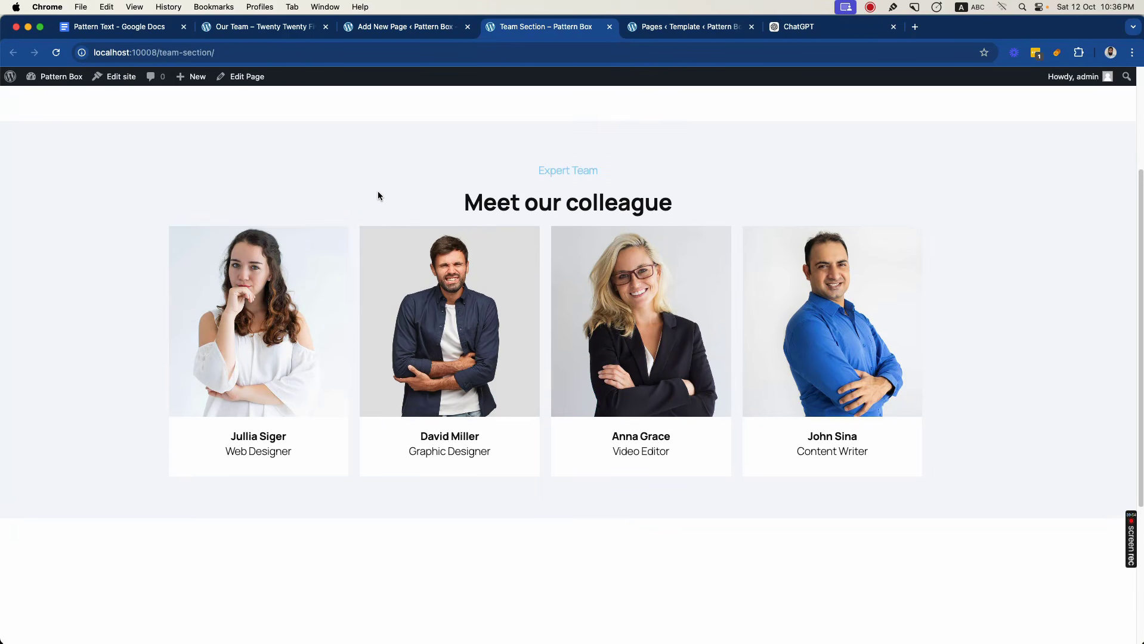